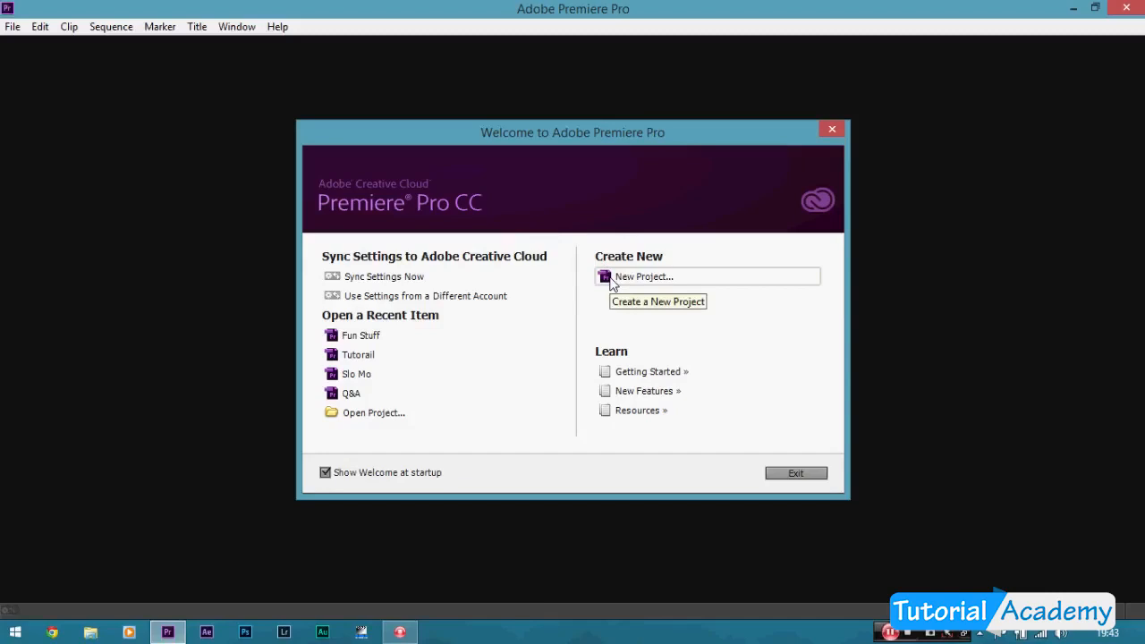
- Create a new project named "Fuun Stuff" in the default location with the default rendering and format settings
left_click(612, 281)
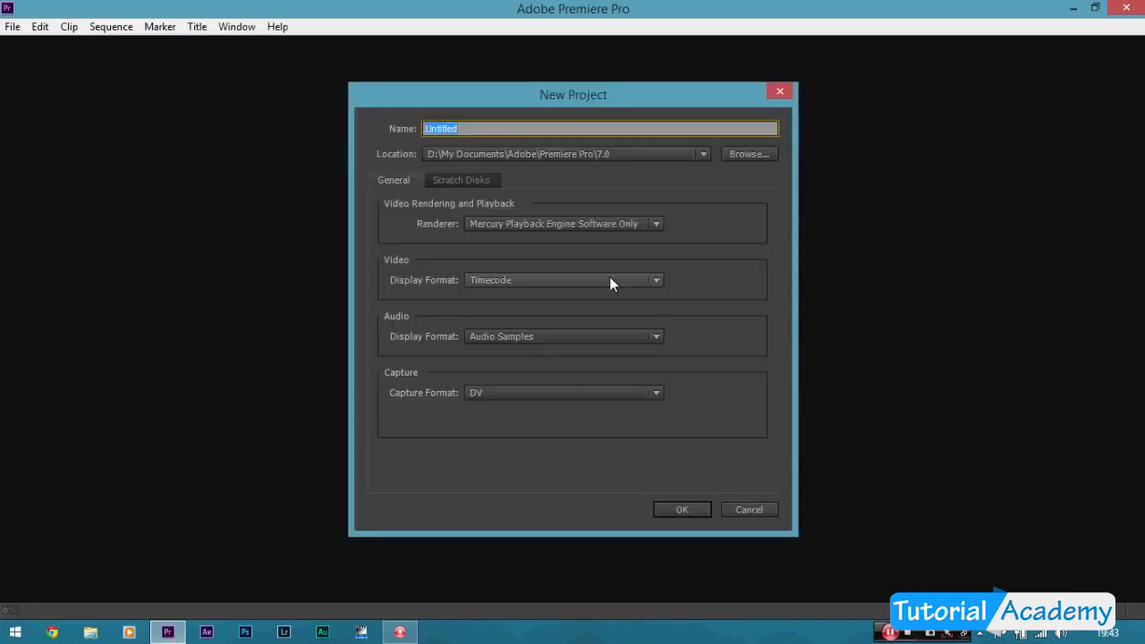
key("BackSpace")
type("Fuun Stuff")
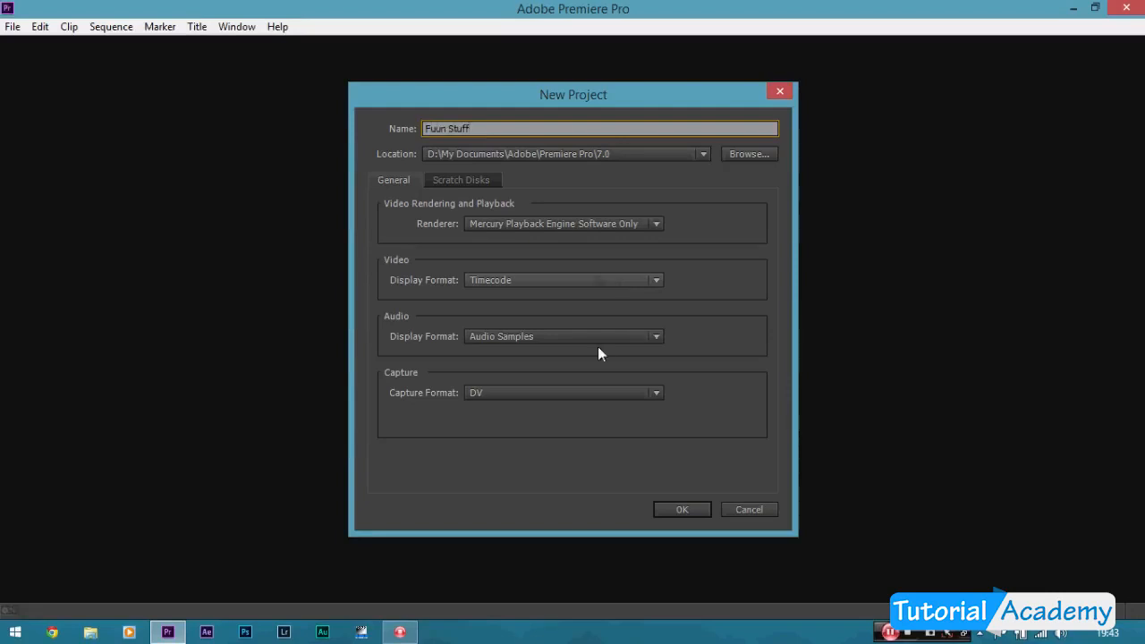
left_click(681, 510)
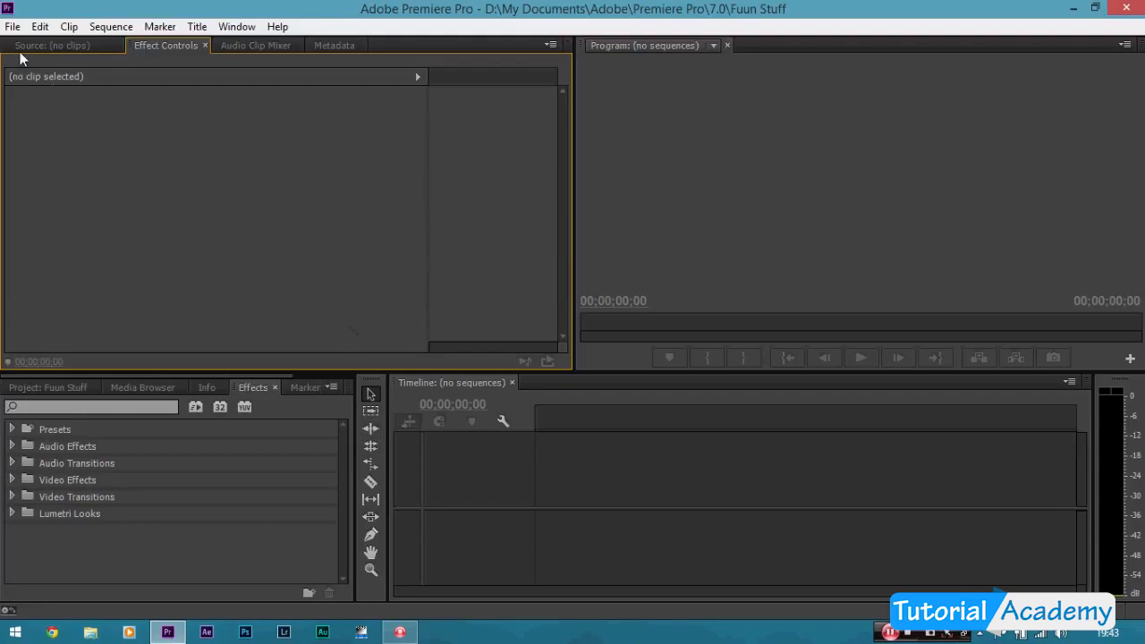
- Start a new sequence using the Digital SLR preset DSLR 1080p24
left_click(12, 26)
mouse_move(137, 50)
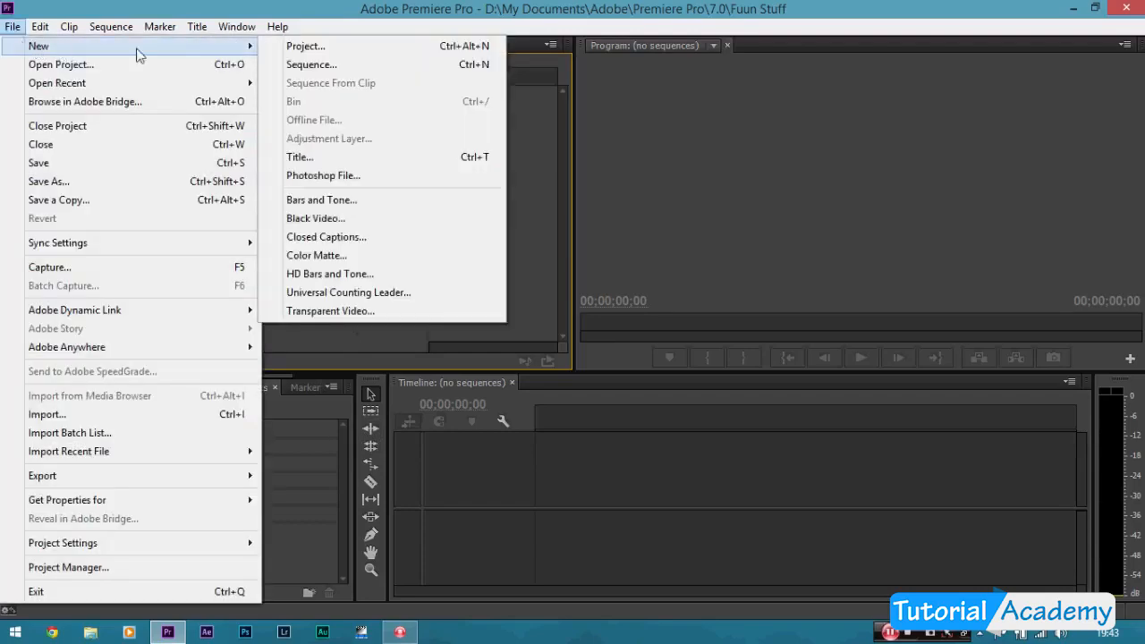
left_click(304, 65)
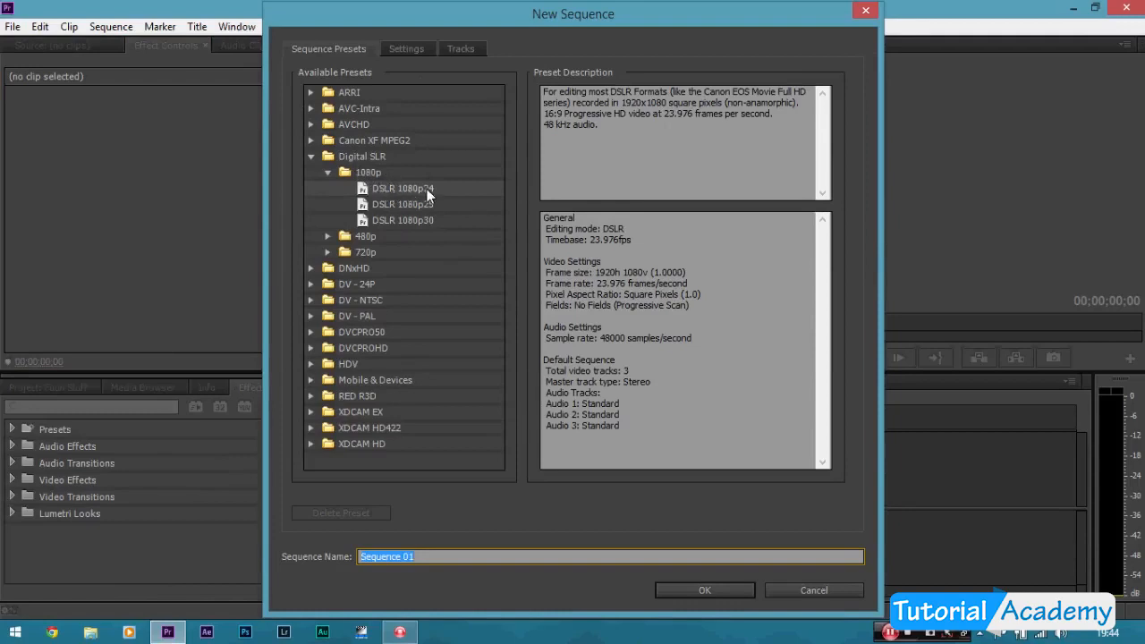
left_click(426, 188)
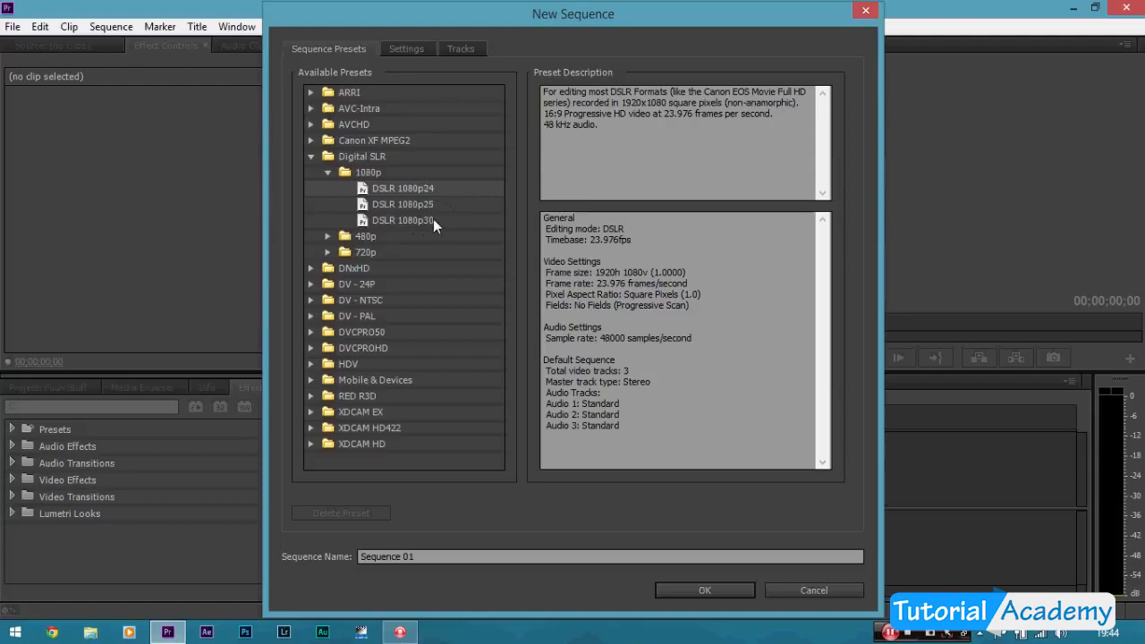
- Examine the presets available in the RED R3D group, including its 5K folder, and in the DV - NTSC group
left_click(311, 396)
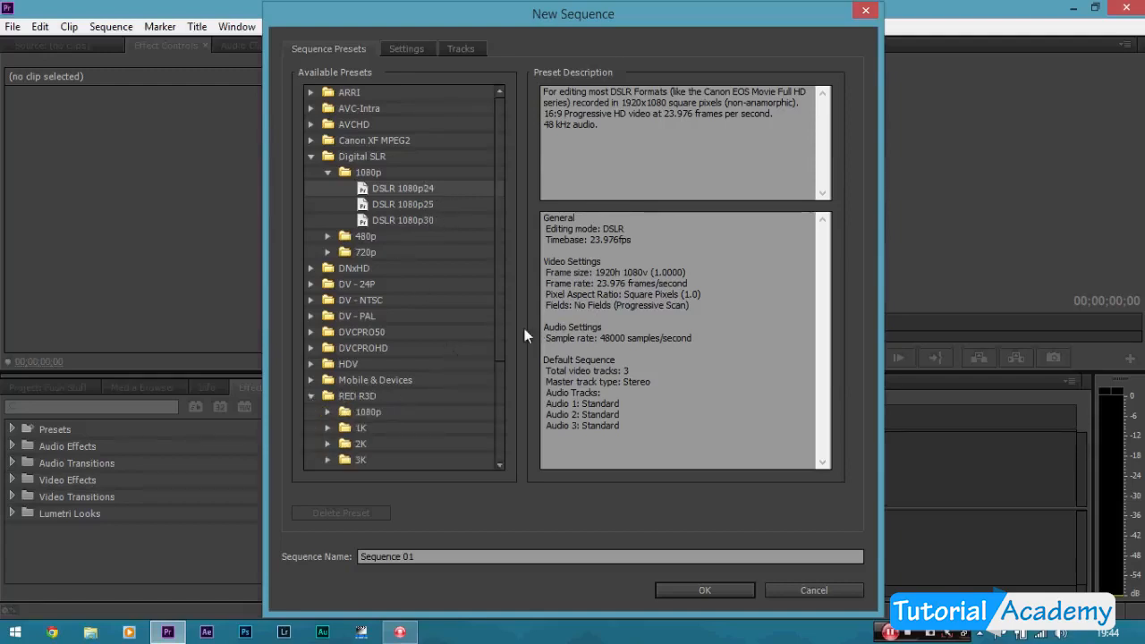
left_click_drag(499, 333, 484, 421)
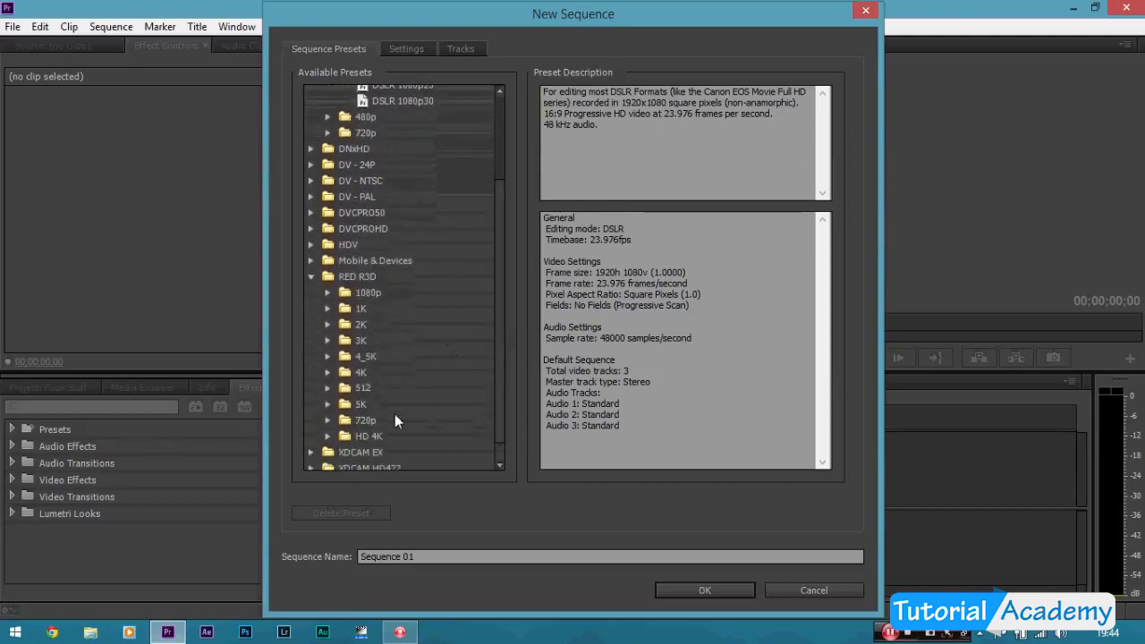
left_click(331, 405)
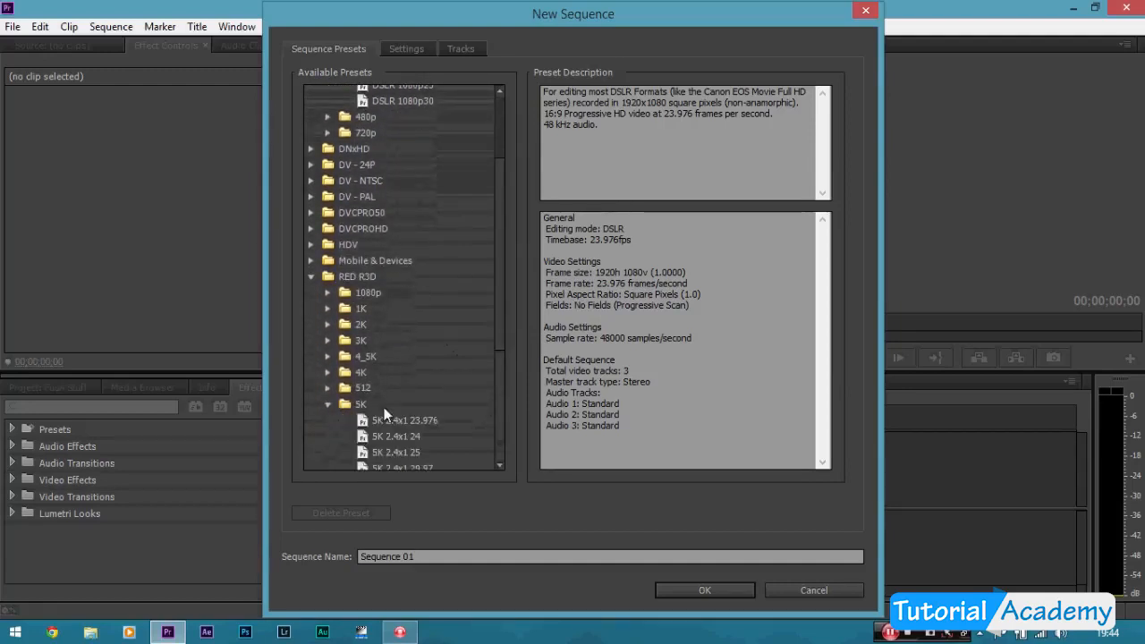
left_click(327, 404)
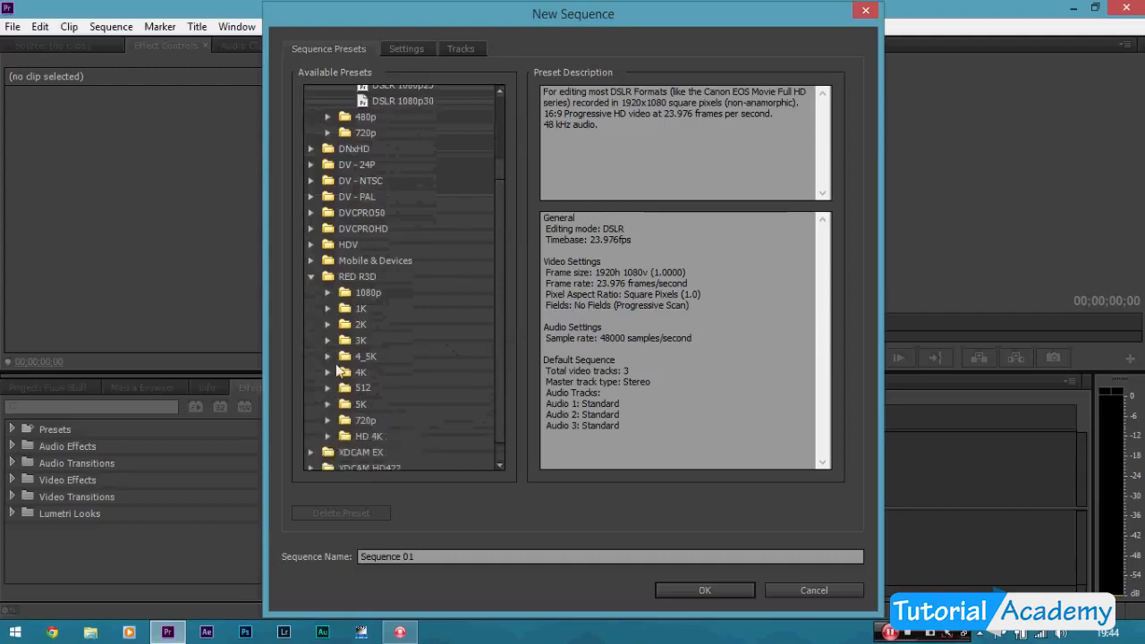
left_click(313, 278)
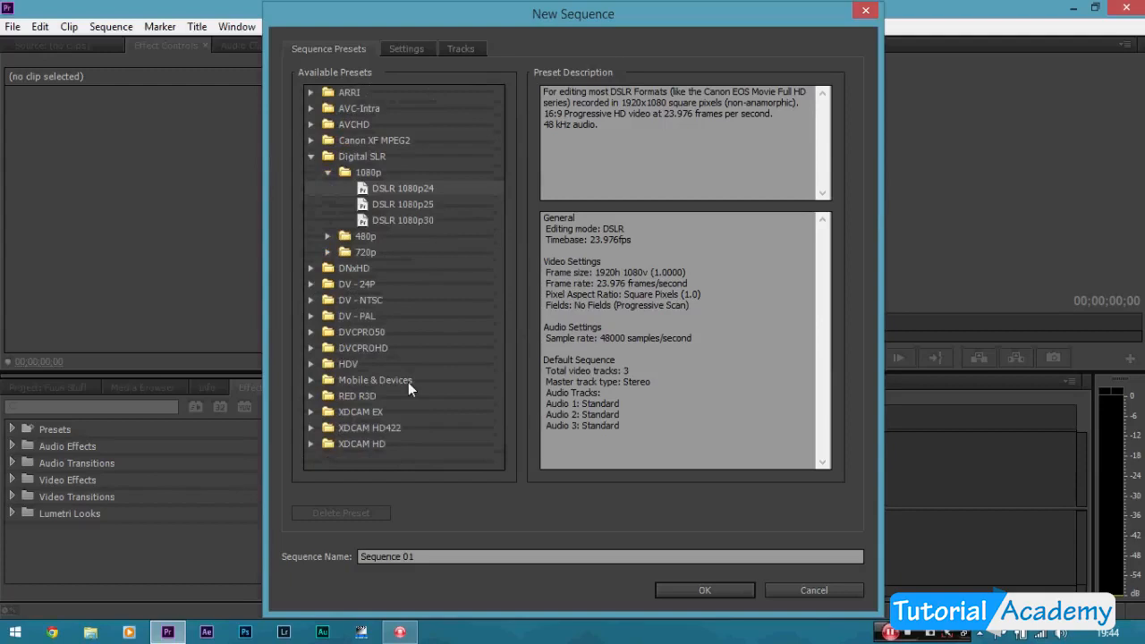
left_click(313, 301)
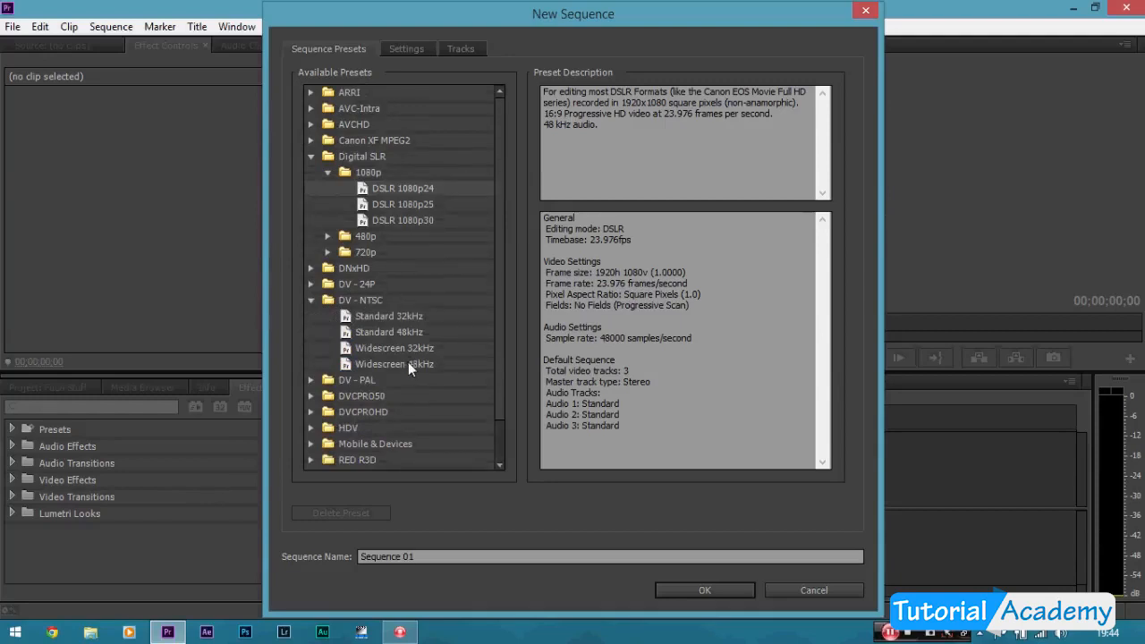
left_click(311, 301)
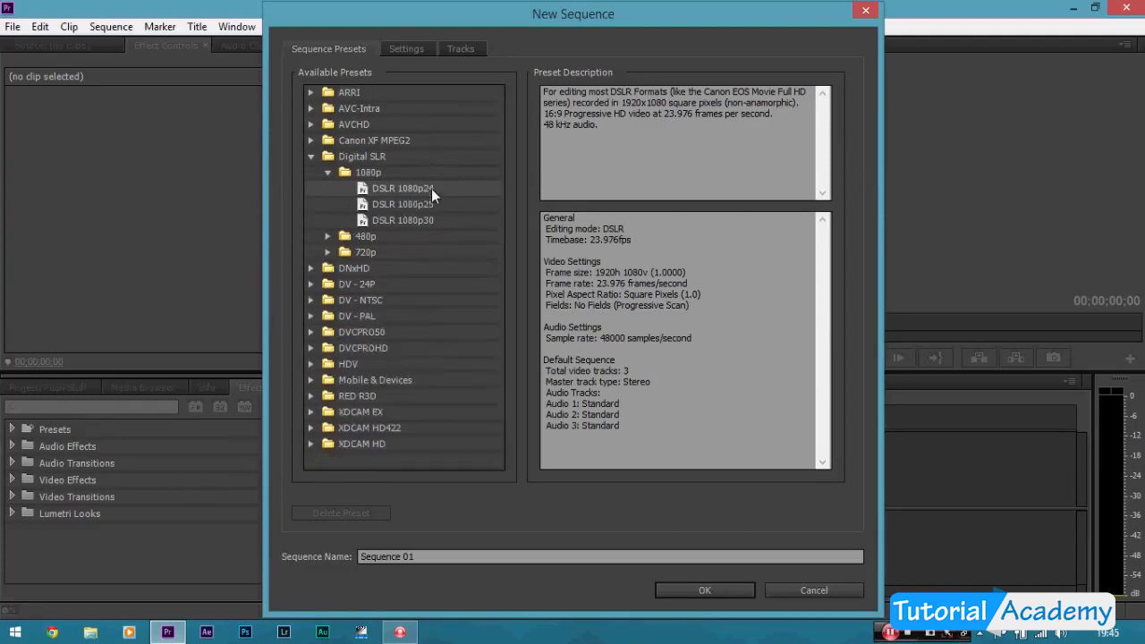
- Review the detailed settings of the DSLR 1080p24 preset and create the sequence under the name Sequence 01
left_click(408, 49)
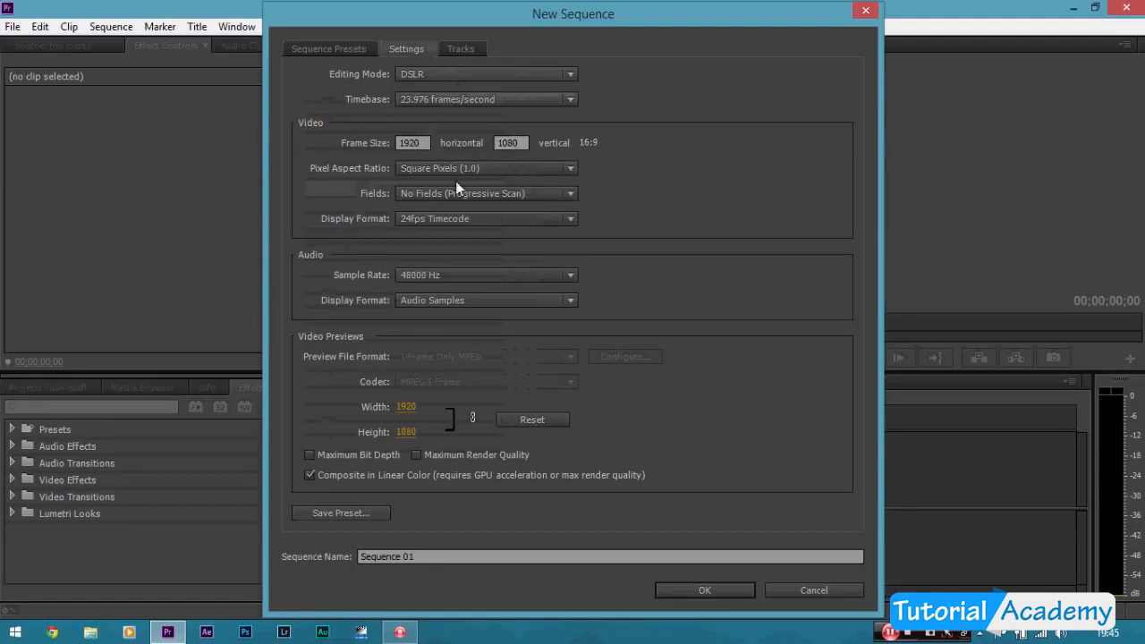
left_click(333, 50)
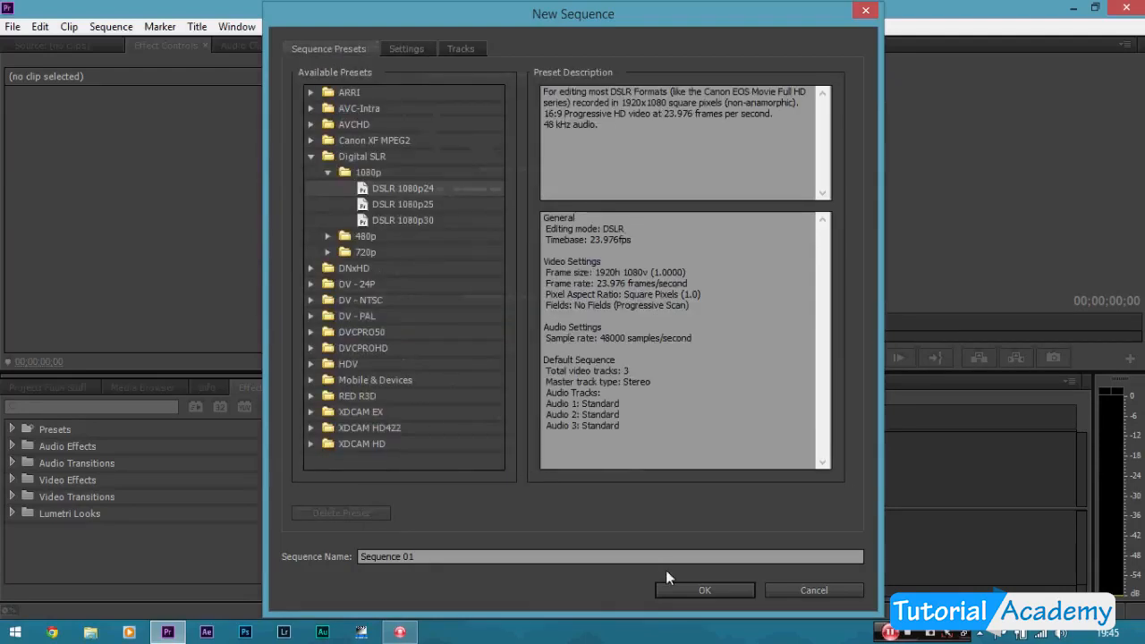
left_click(686, 592)
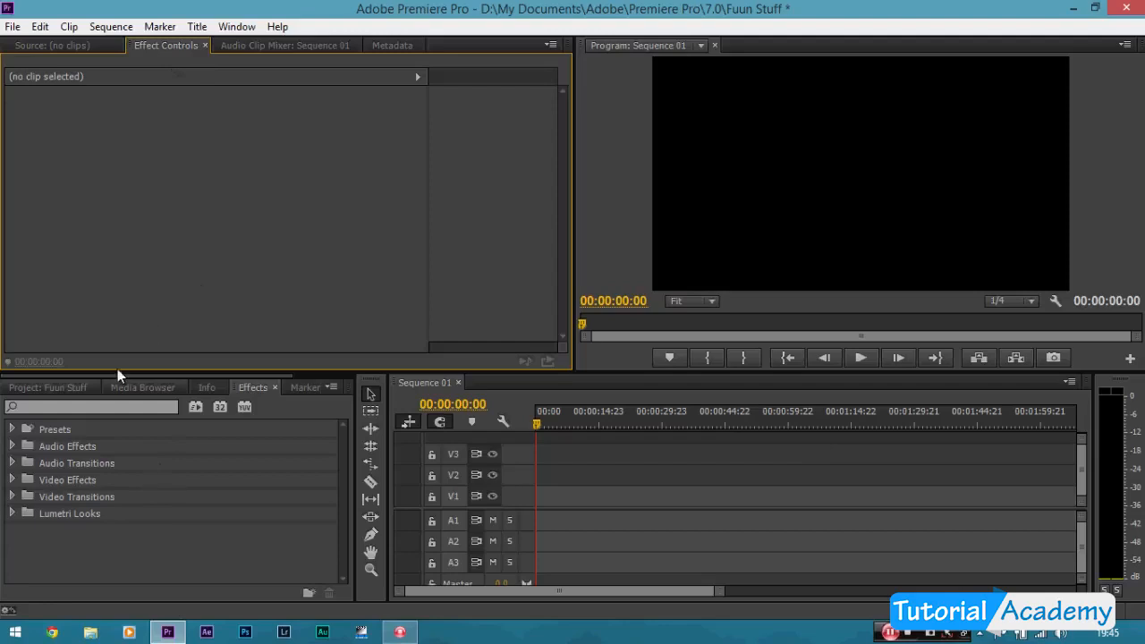
- Import the _DSC5689 video from the Desktop into the project, place it at the start of video track V1 and select it
left_click(63, 385)
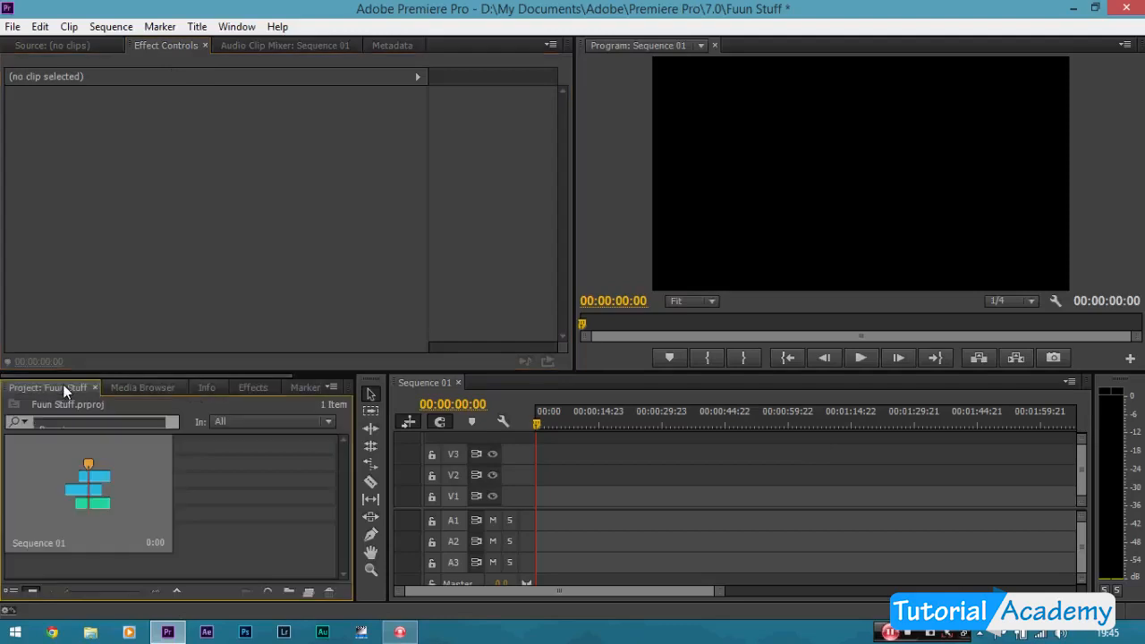
right_click(231, 474)
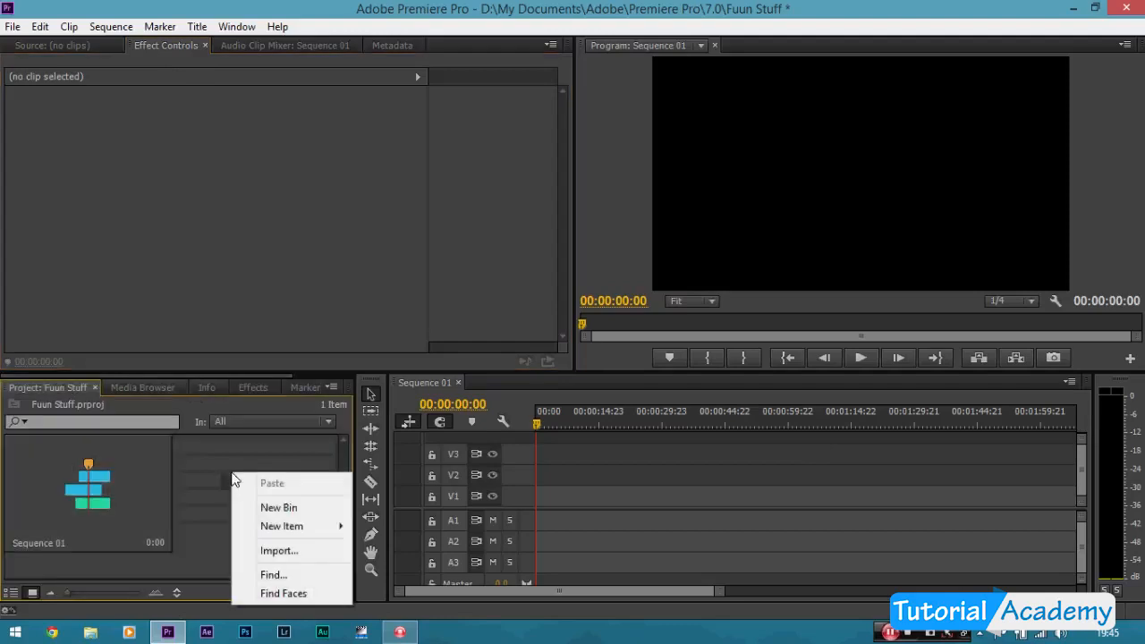
left_click(294, 550)
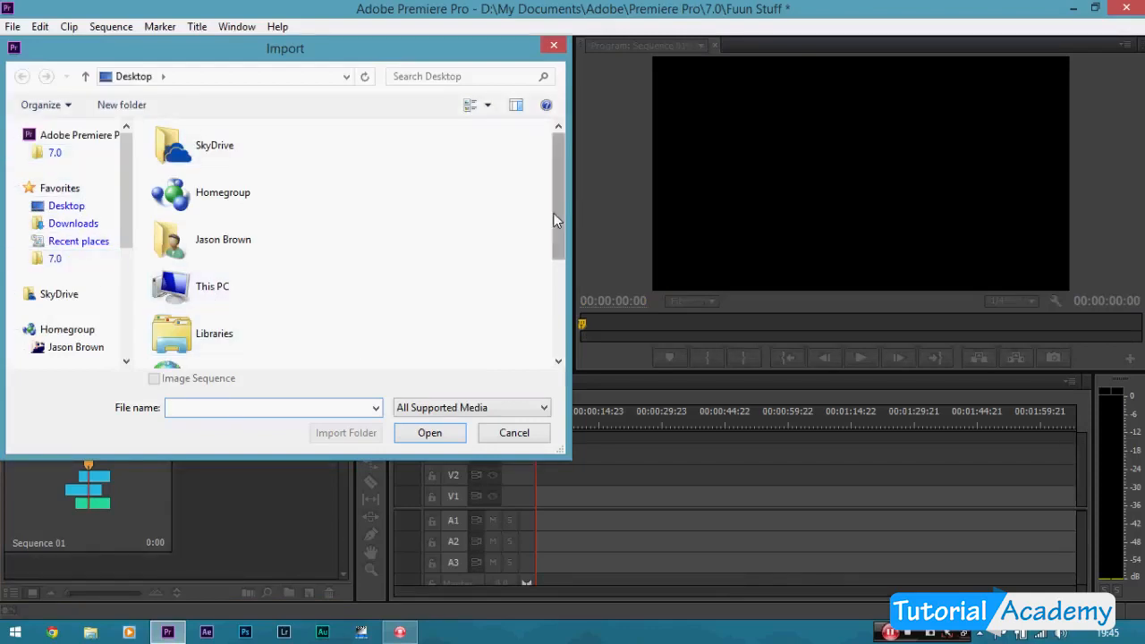
left_click_drag(558, 210, 552, 305)
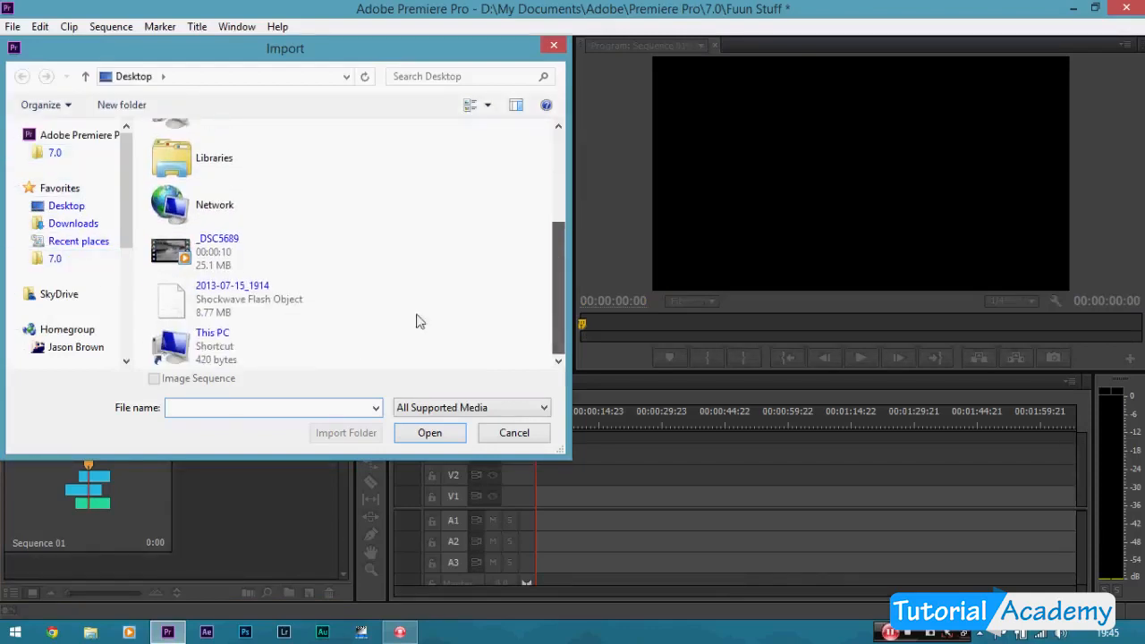
double_click(240, 259)
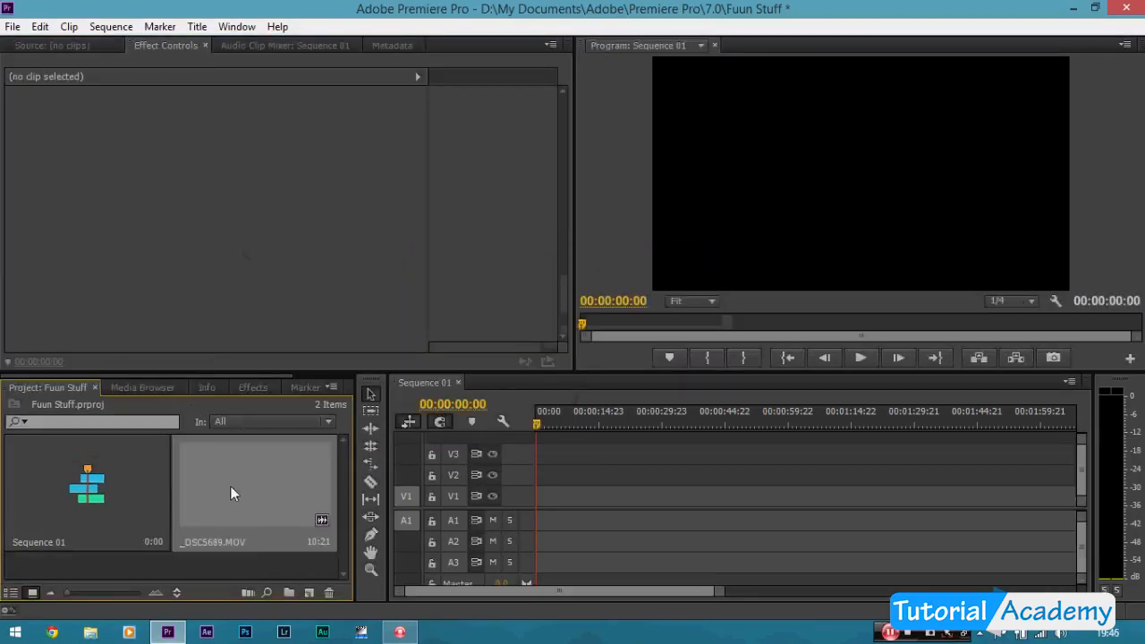
left_click_drag(230, 485, 510, 503)
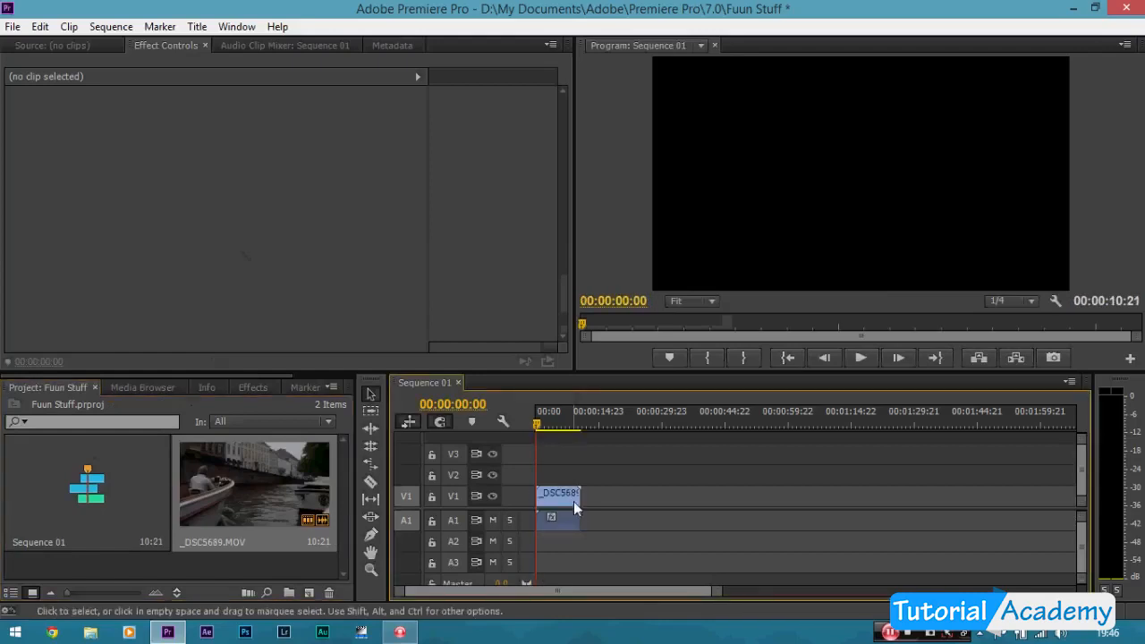
left_click(564, 499)
- Zoom the timeline in and out to examine the _DSC5689.MOV clip at different time scales
key("equal")
key("equal")
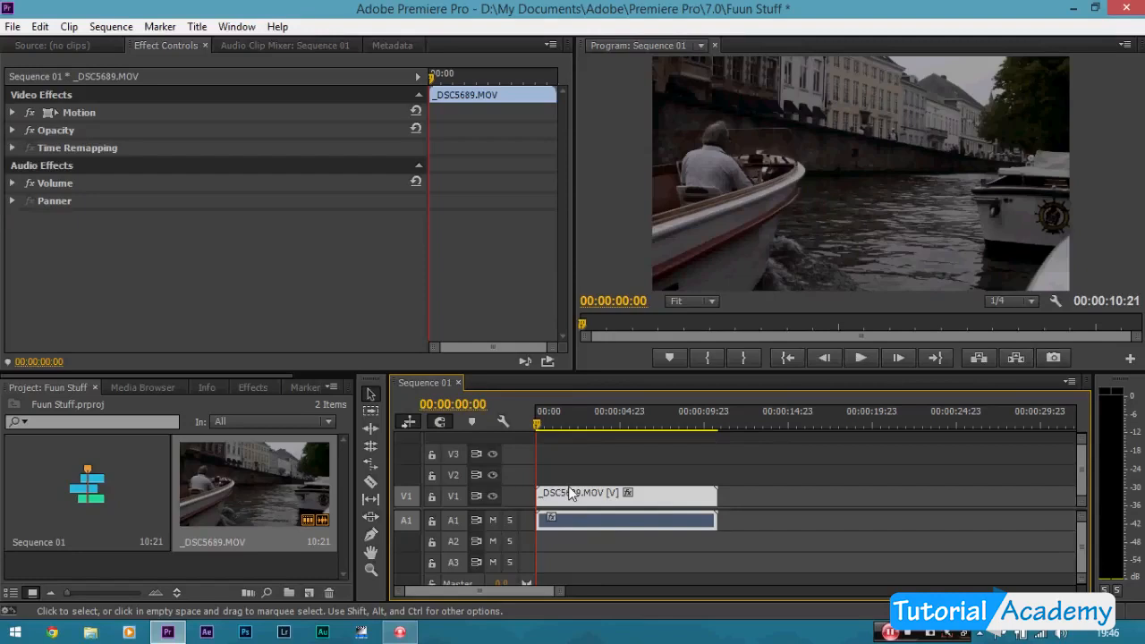
key("minus")
key("minus")
key("minus")
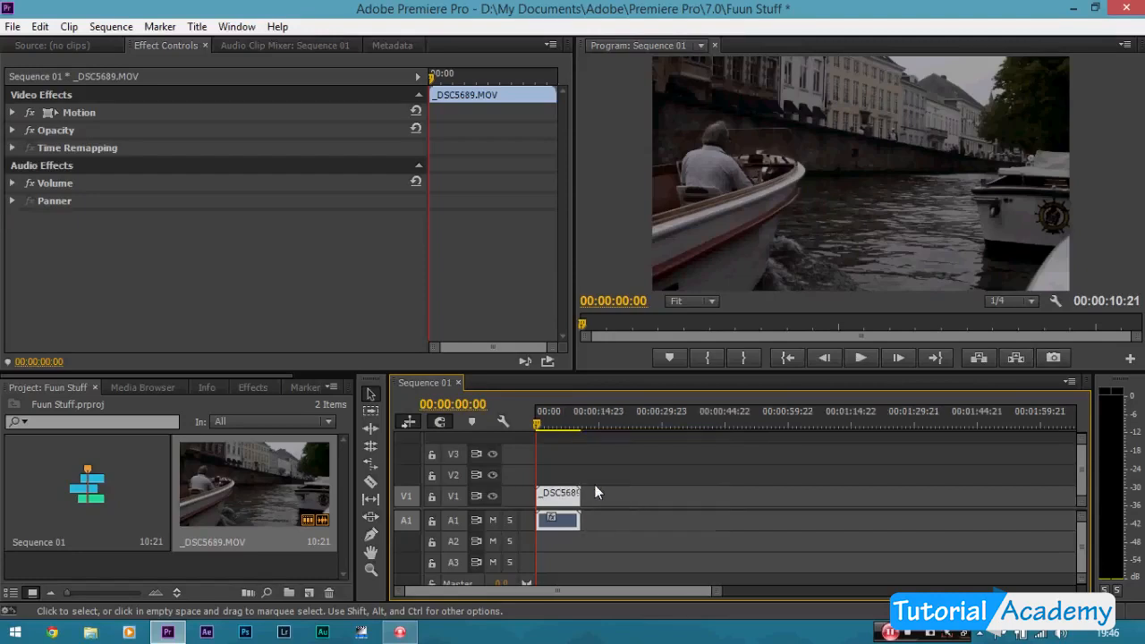
key("equal")
key("equal")
key("equal")
key("equal")
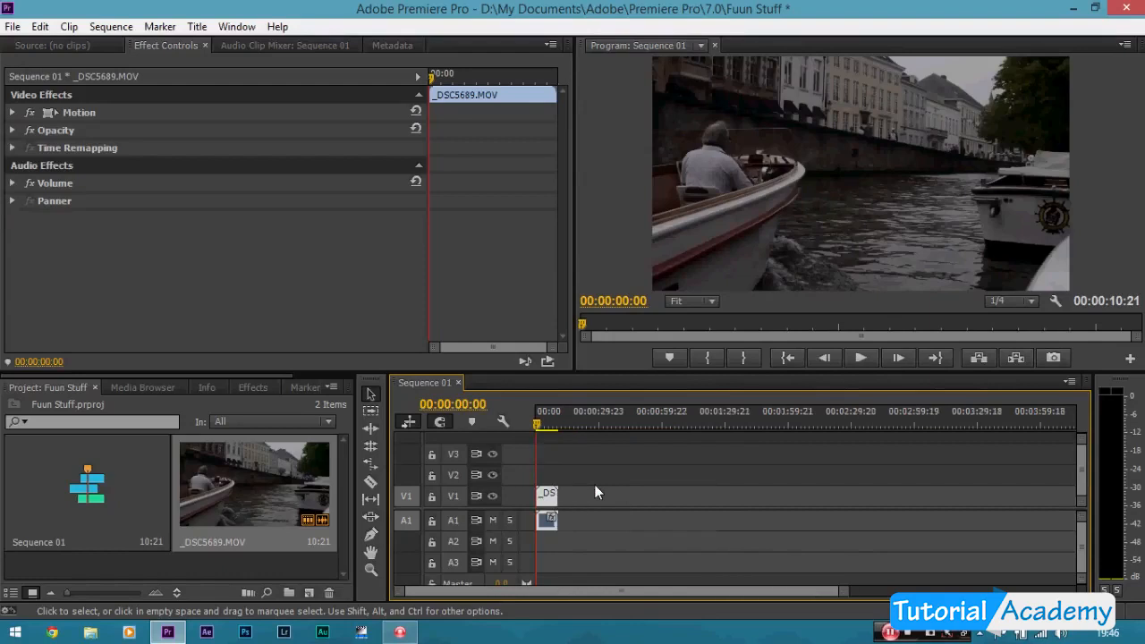
key("equal")
key("minus")
key("minus")
key("minus")
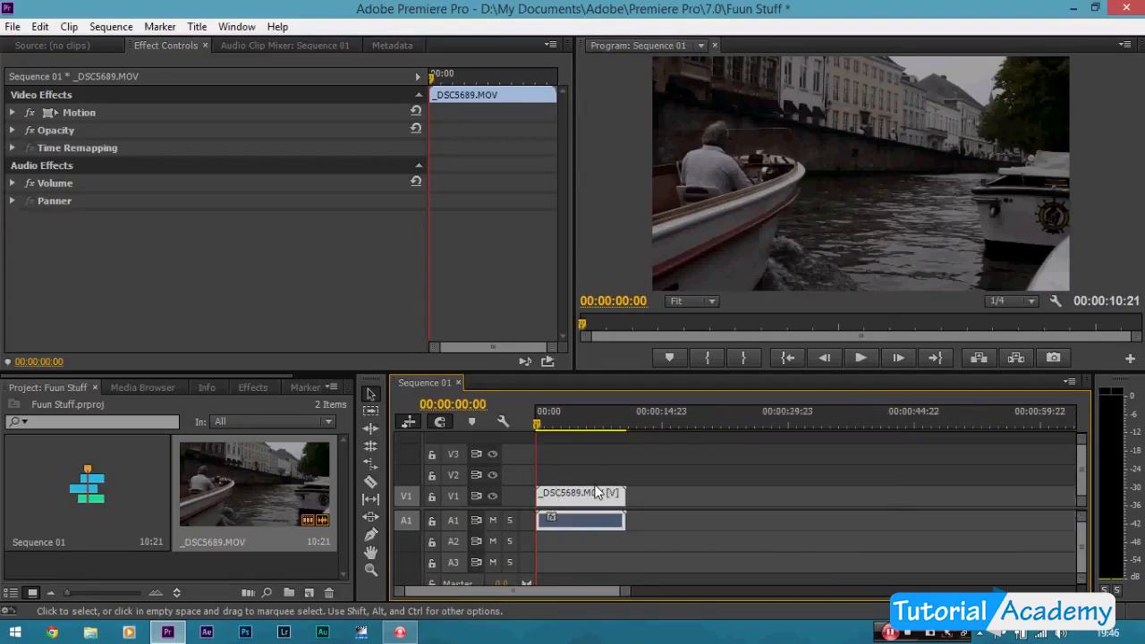
key("minus")
key("equal")
key("equal")
key("equal")
key("minus")
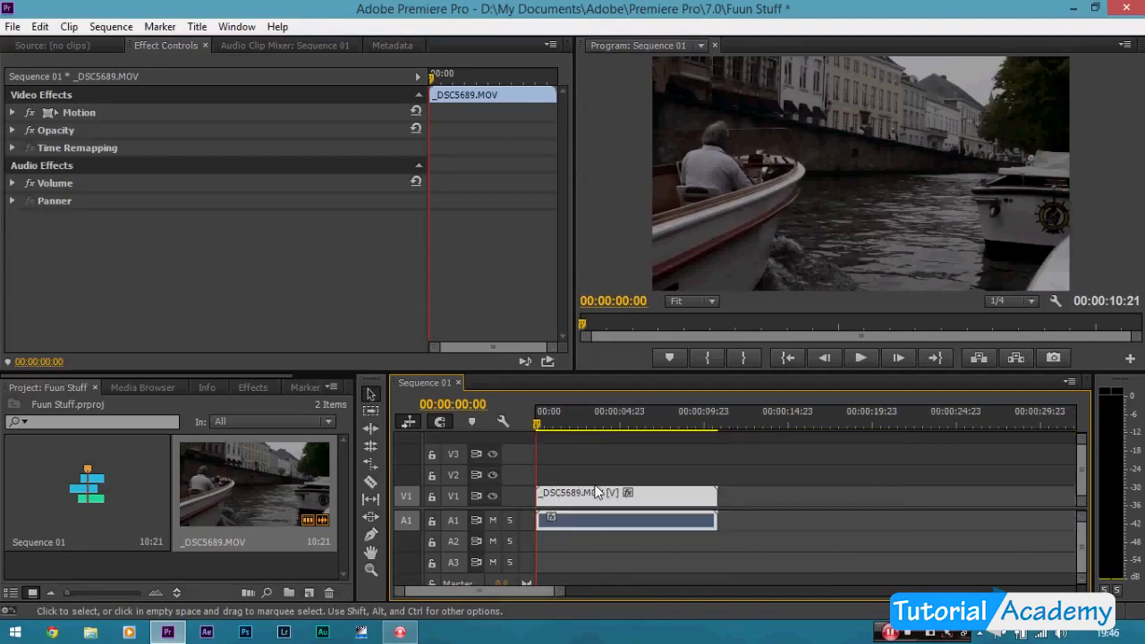
key("minus")
key("equal")
key("equal")
key("equal")
key("minus")
key("minus")
key("minus")
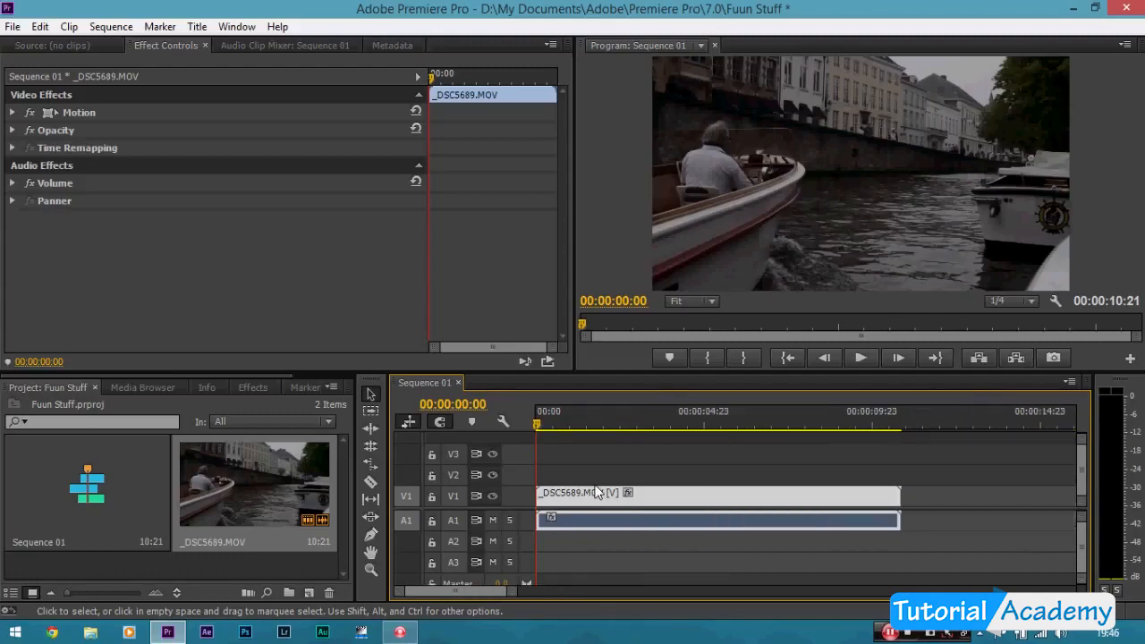
key("equal")
key("equal")
left_click_drag(514, 592, 663, 582)
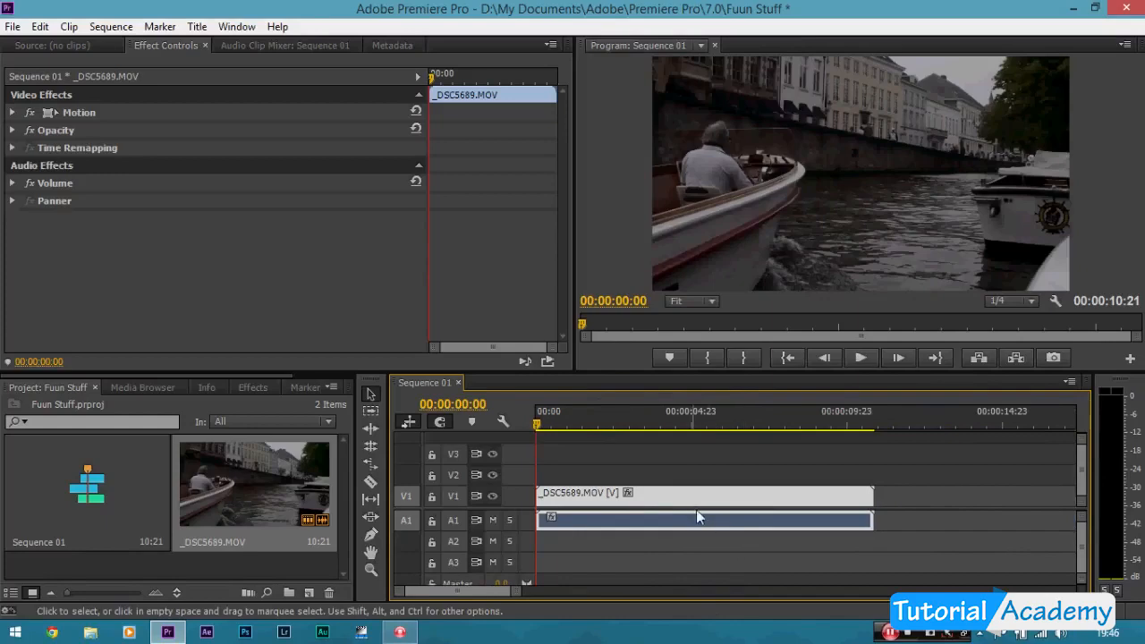
- Play the first moments of the clip and return the playhead to 00:00:00:00
key("space")
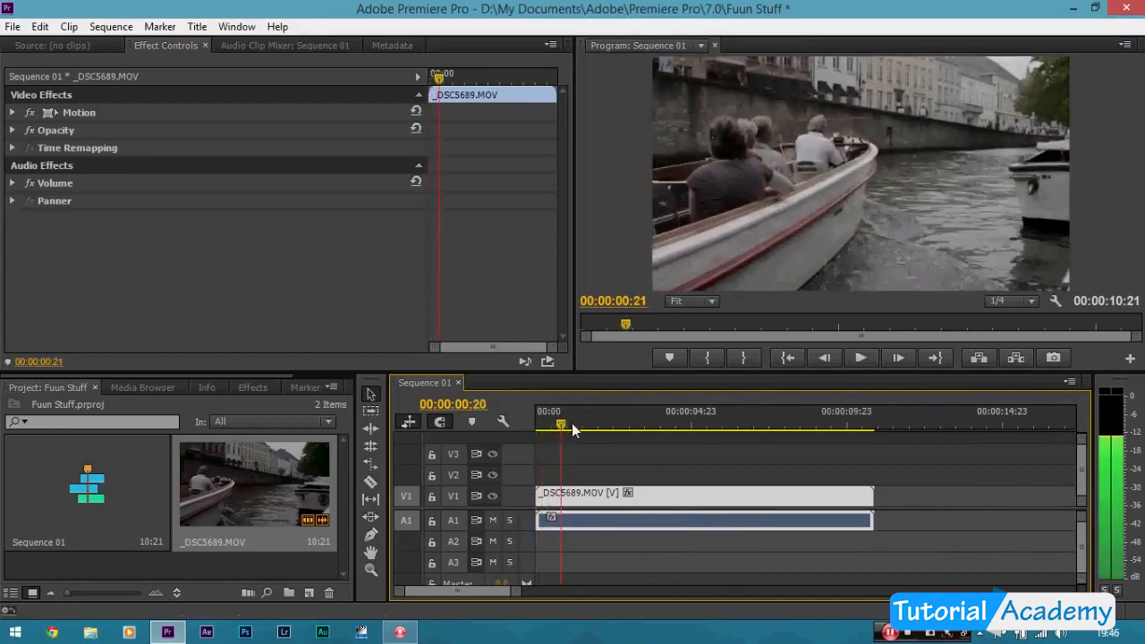
left_click_drag(571, 423, 510, 424)
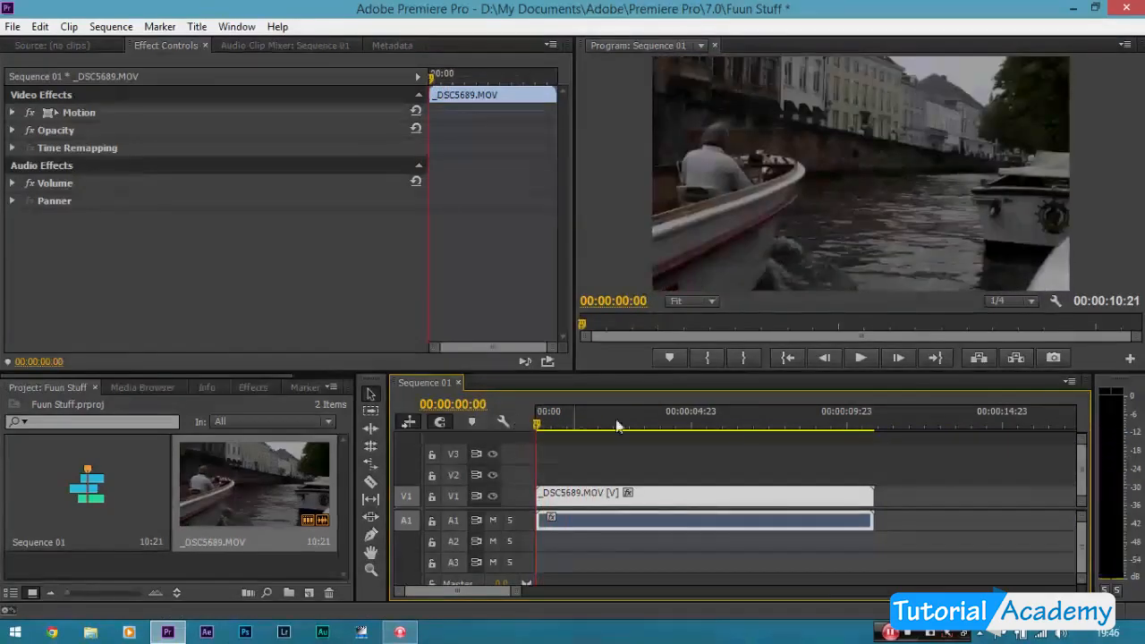
- Set the sequence preview's playback resolution to 1/4
left_click(1025, 300)
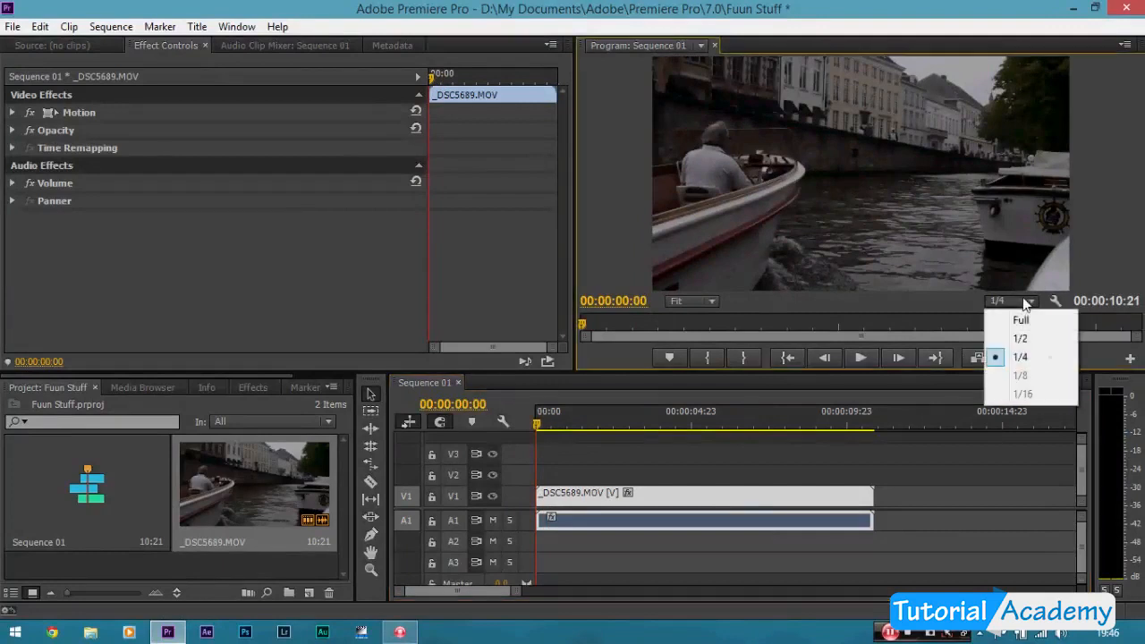
left_click(1031, 360)
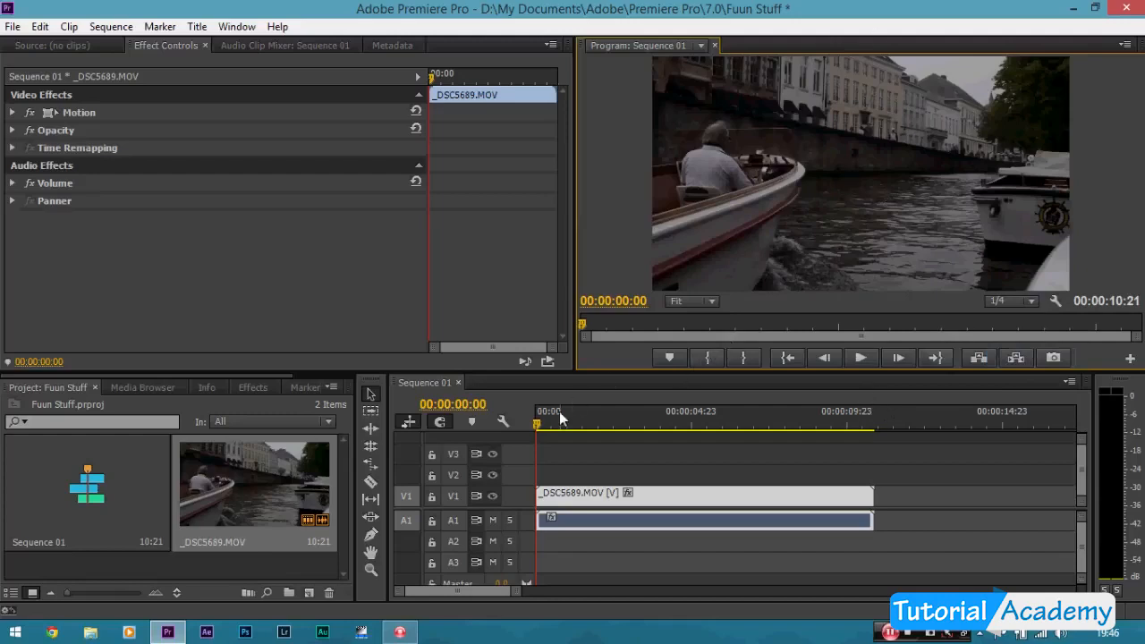
left_click(1007, 301)
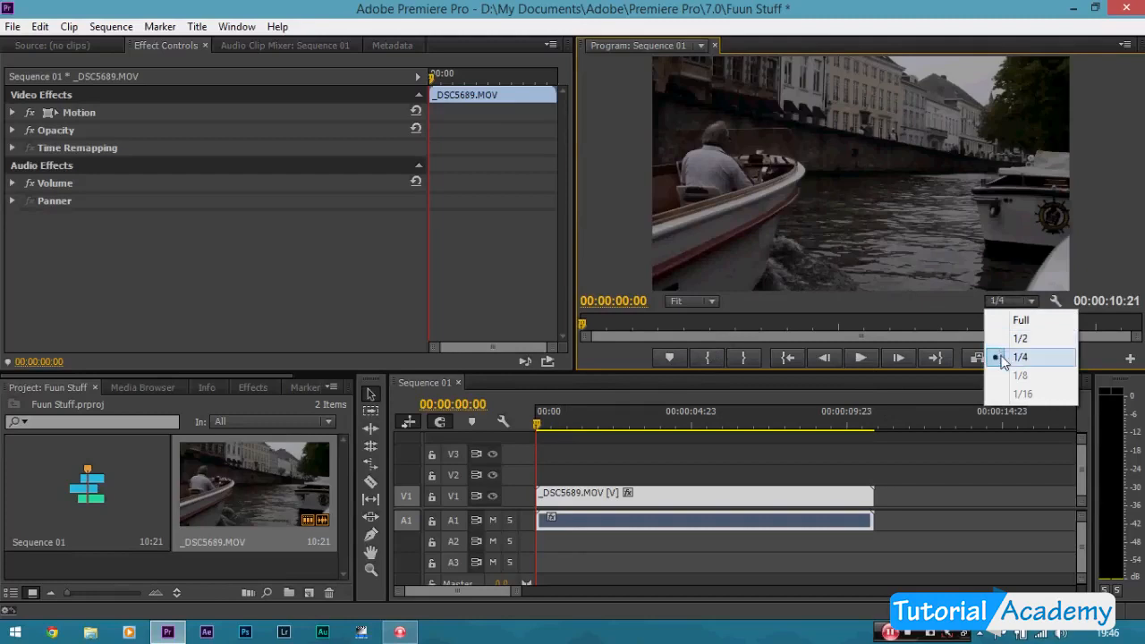
left_click(1001, 358)
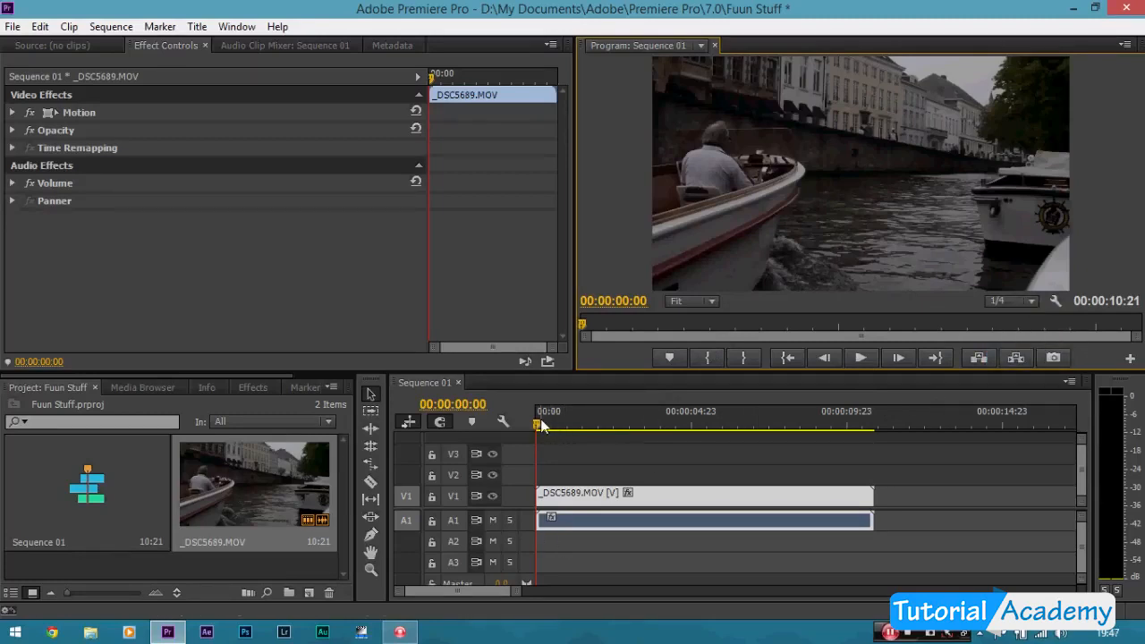
- Try trimming the start of the _DSC5689.MOV clip to the playhead at 00:00:02:13, and undo the trim
left_click_drag(541, 425, 618, 428)
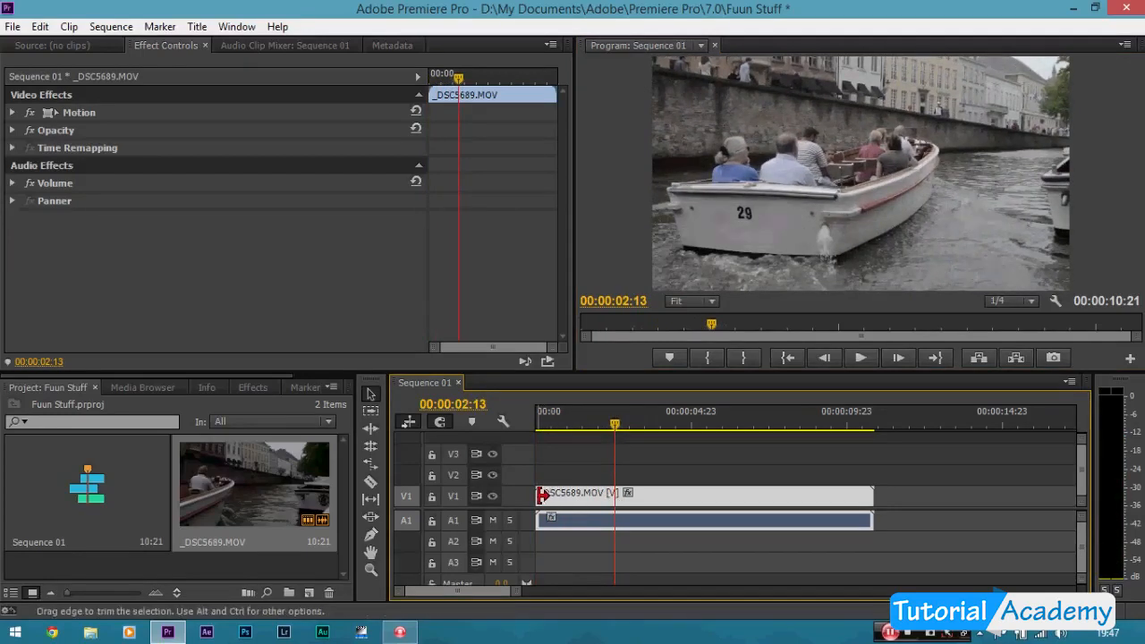
left_click_drag(542, 495, 616, 495)
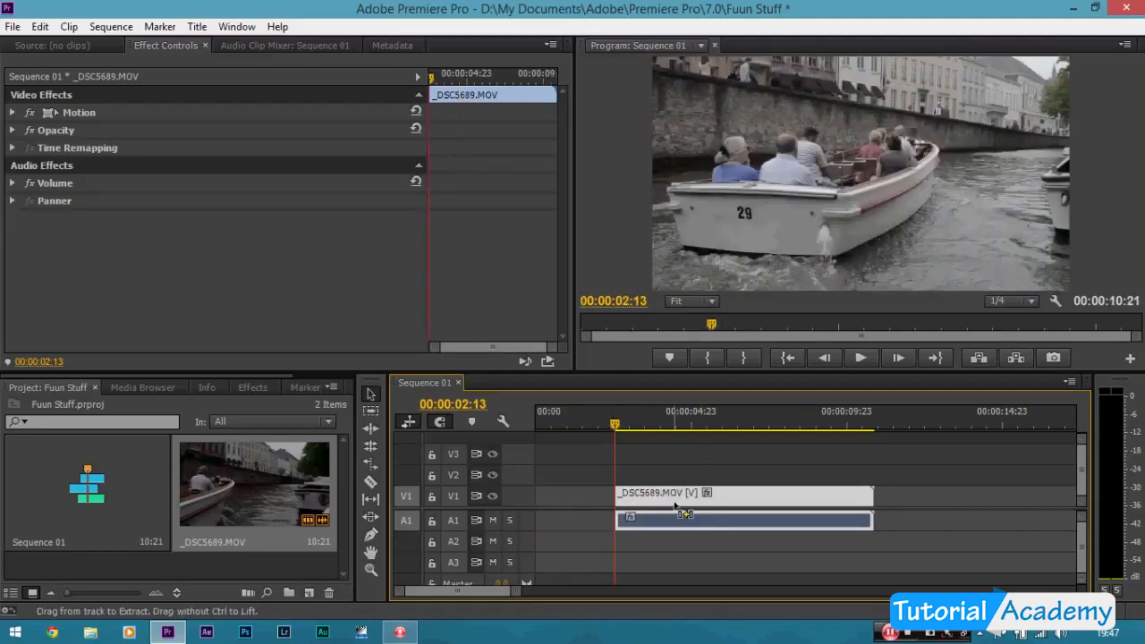
key("ctrl+z")
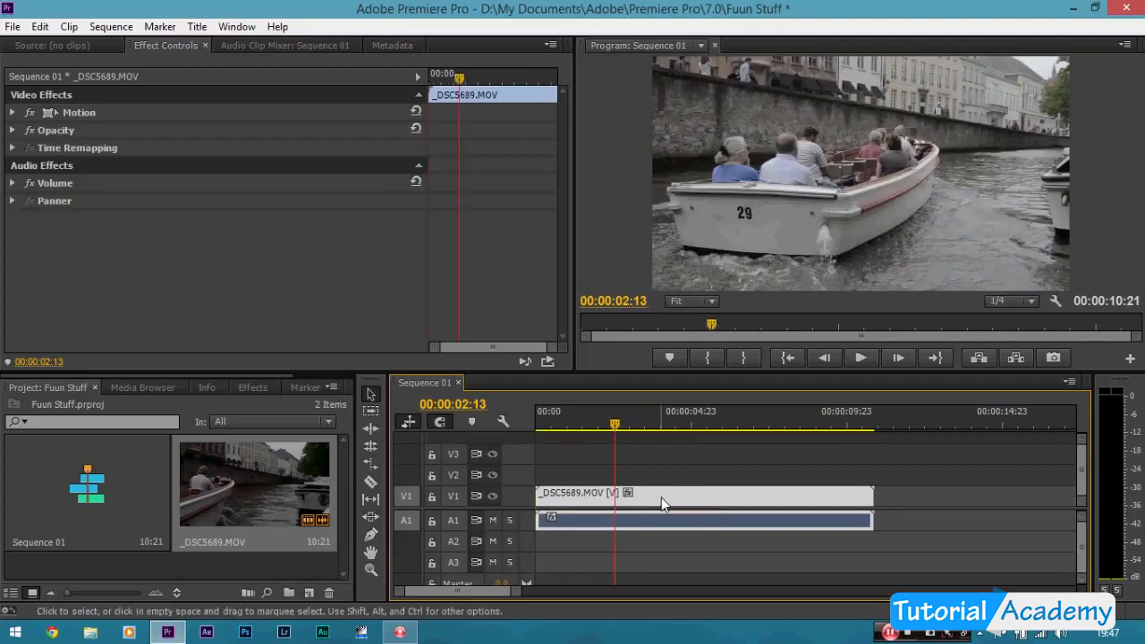
- Split the _DSC5689.MOV clip at 00:00:02:13 with the Razor tool and delete the part before the cut
key("c")
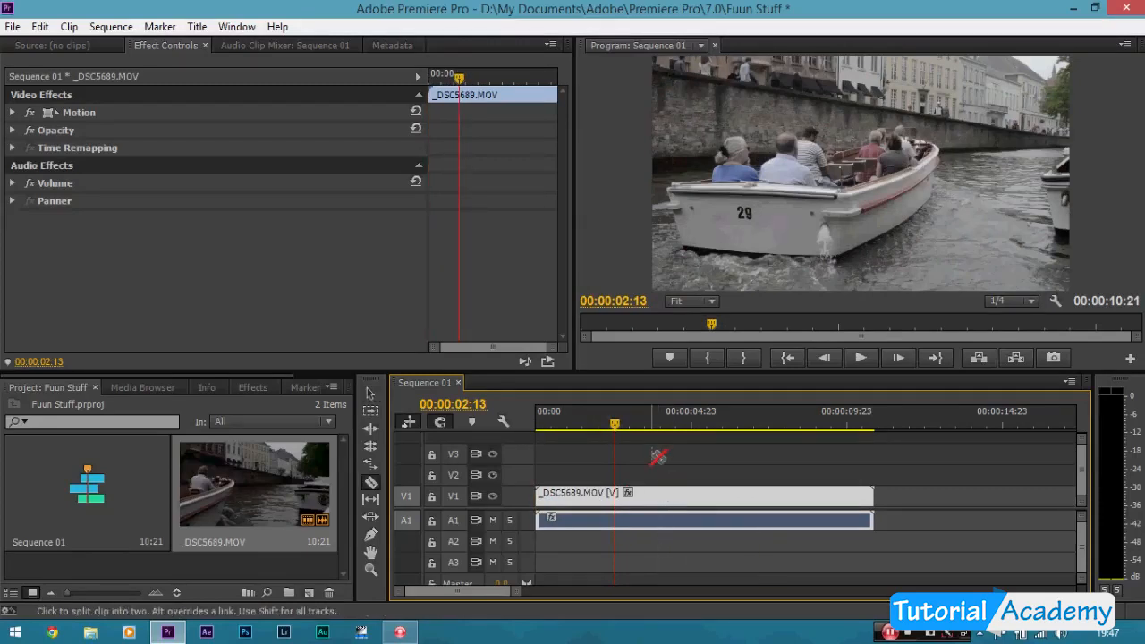
left_click(616, 495)
key("v")
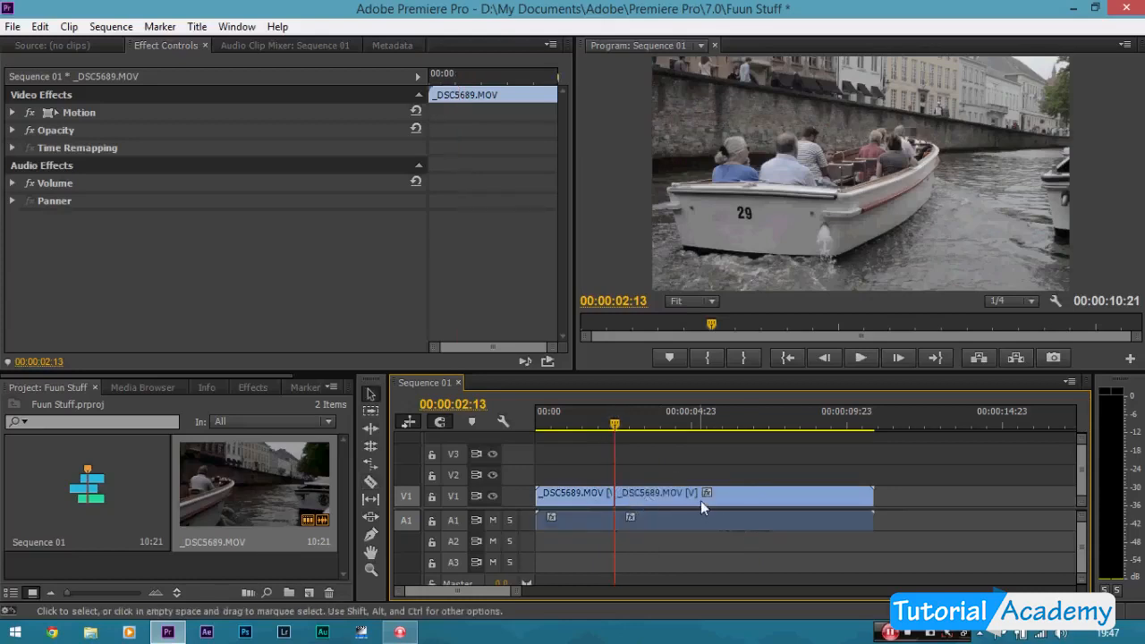
left_click_drag(619, 430, 645, 429)
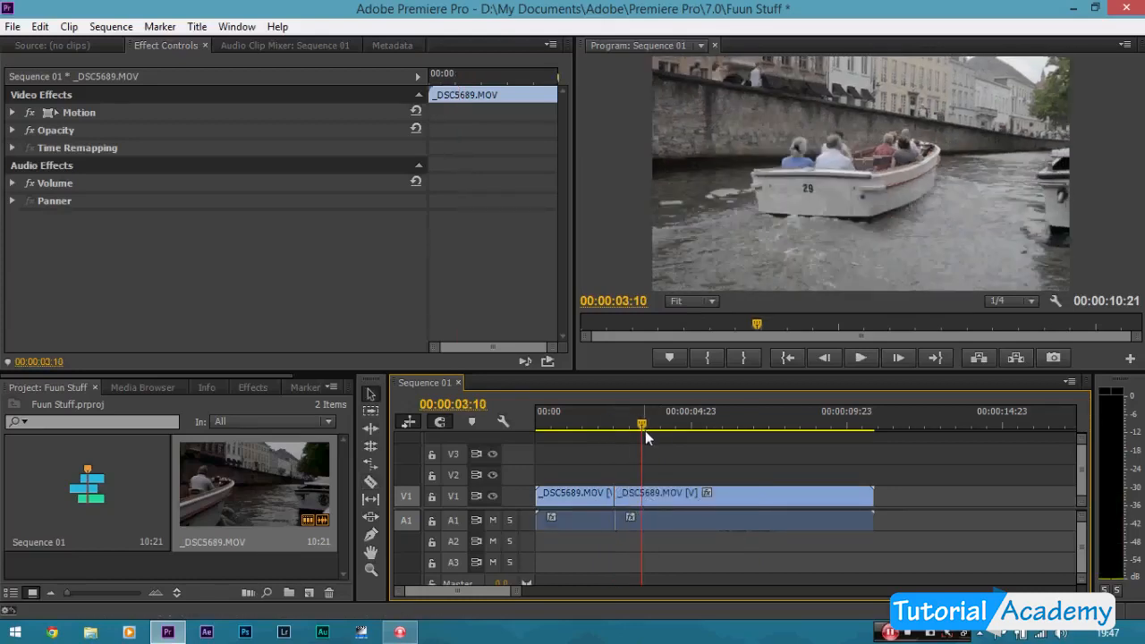
left_click(588, 494)
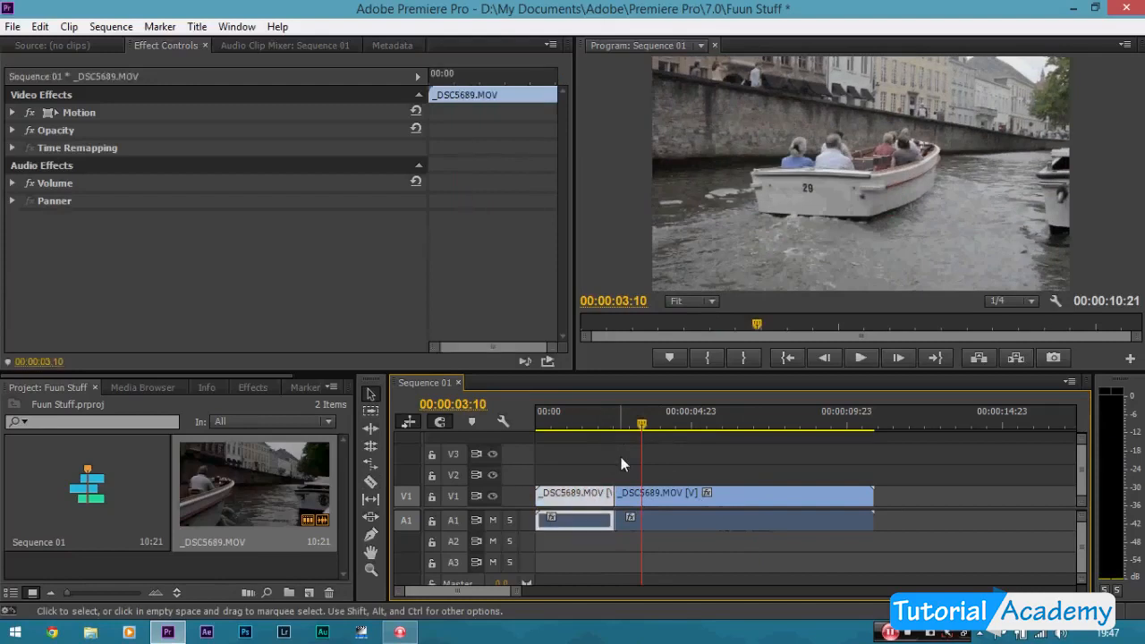
key("Delete")
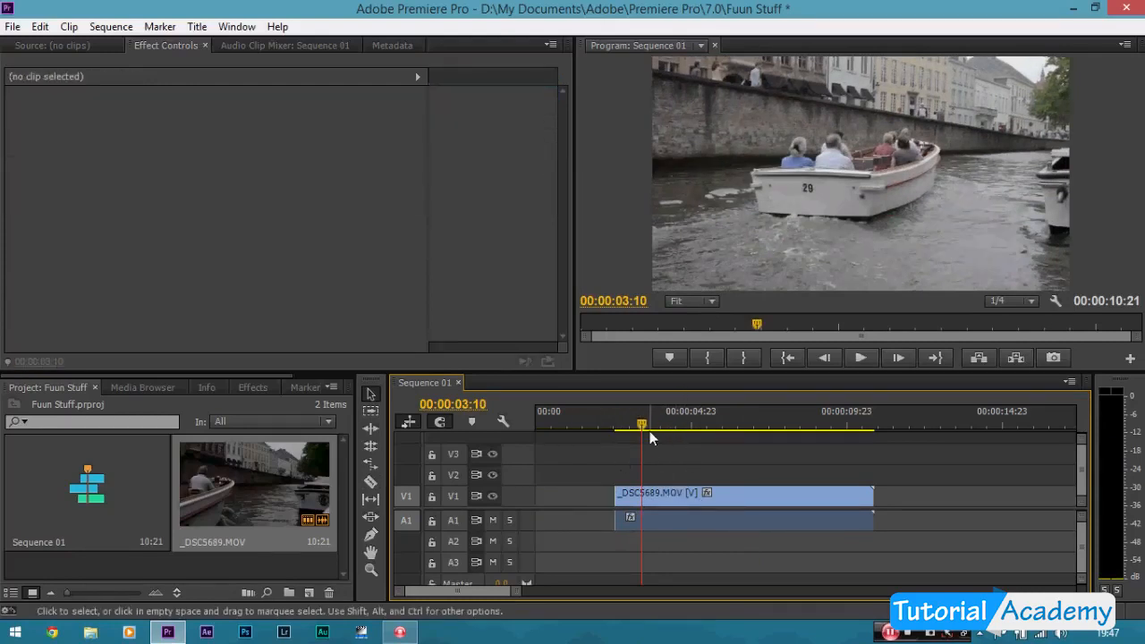
- Move the remaining clip to the start of the sequence and trim its end to 00:00:06:06
mouse_move(643, 422)
left_mouse_down()
mouse_move(563, 418)
mouse_move(646, 424)
left_mouse_up()
left_click_drag(667, 499, 592, 506)
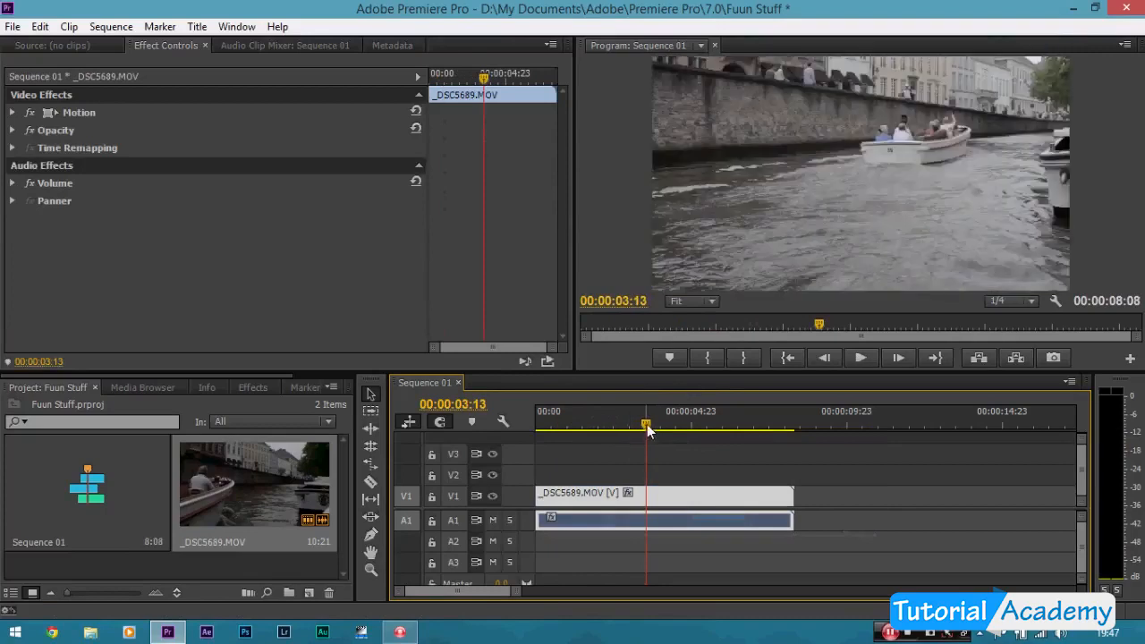
left_click_drag(648, 429, 731, 439)
left_click_drag(805, 495, 537, 416)
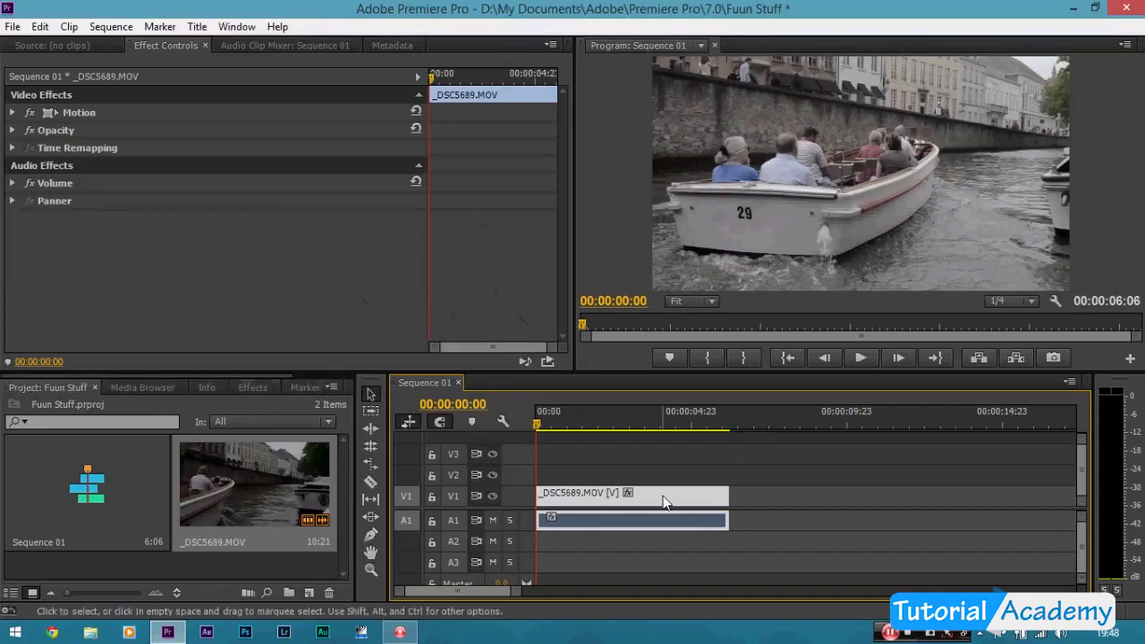
- Apply the Colorista II video effect from Magic Bullet Colorista to the _DSC5689.MOV clip
left_click(250, 387)
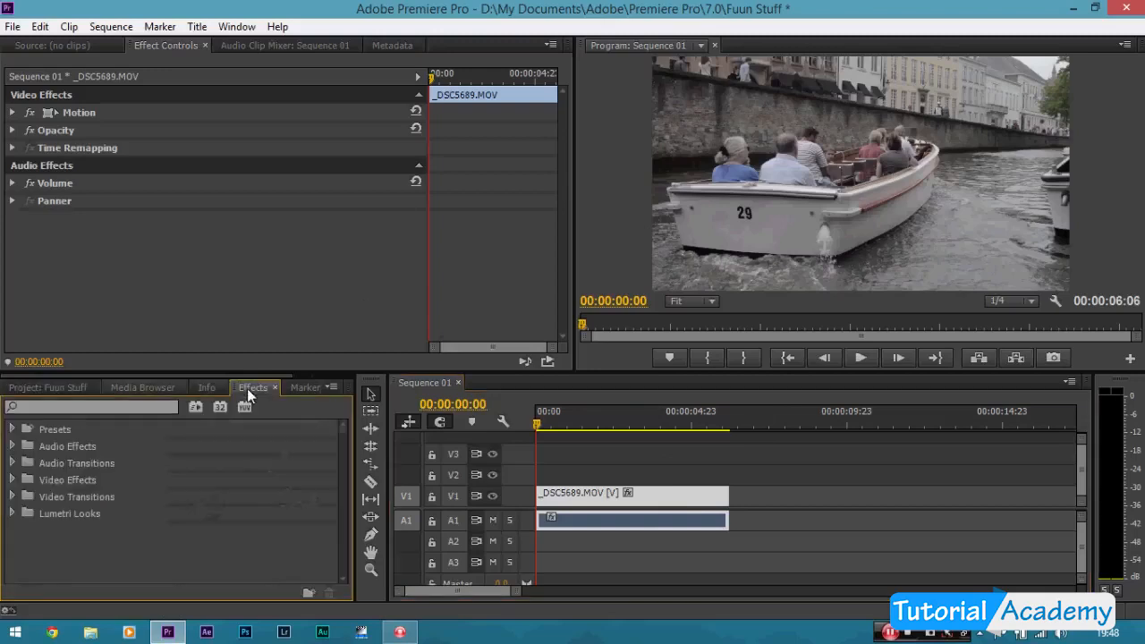
left_click(13, 480)
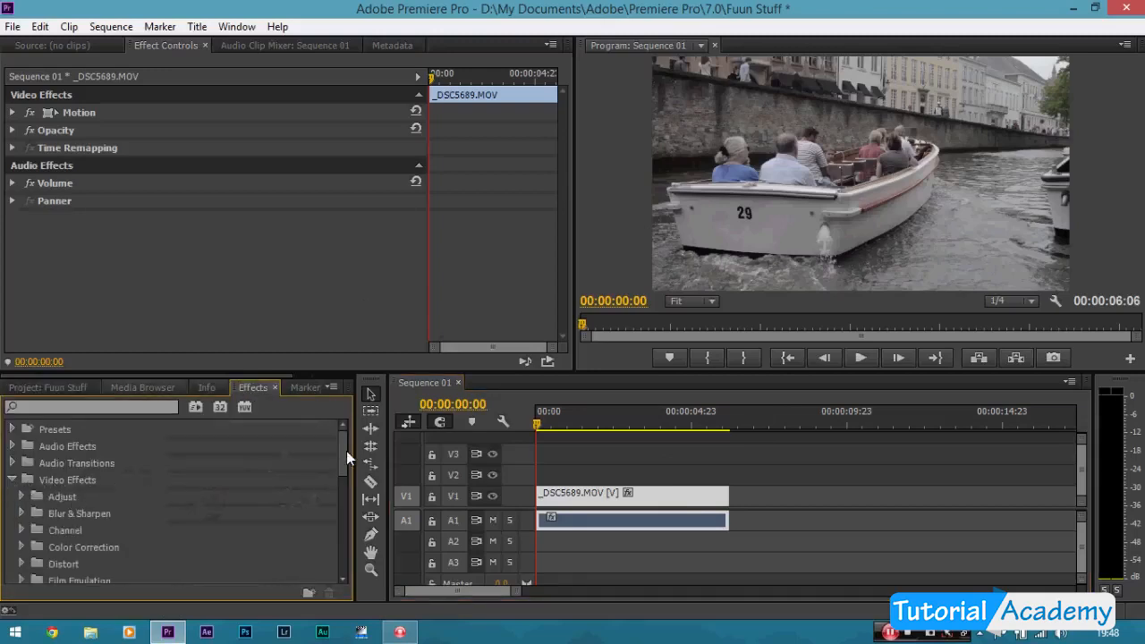
scroll(344, 474, "down", 5)
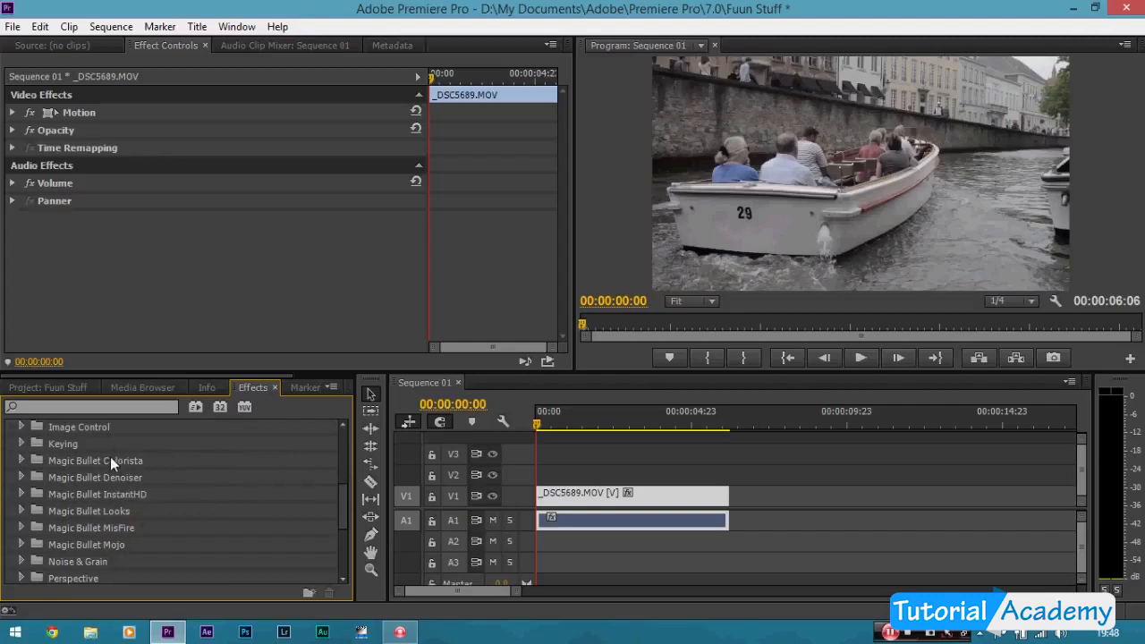
left_click(23, 461)
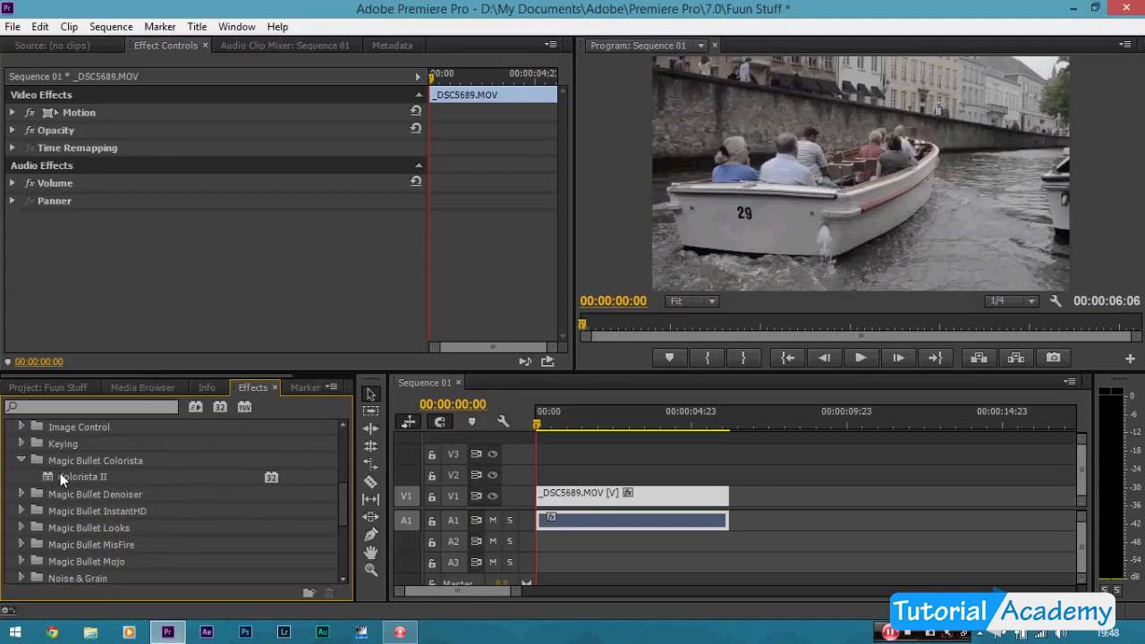
left_click_drag(60, 473, 569, 495)
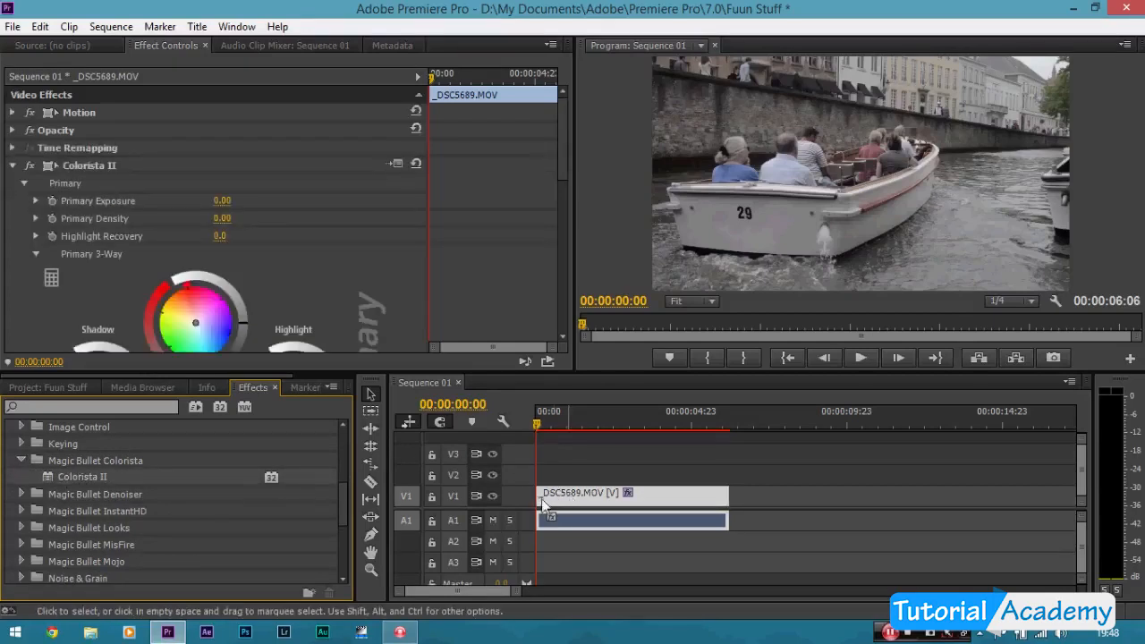
- Look through the built-in Color Correction video effects down to Fast Color Corrector as an alternative
left_click_drag(345, 522, 365, 467)
scroll(179, 501, "down", 1)
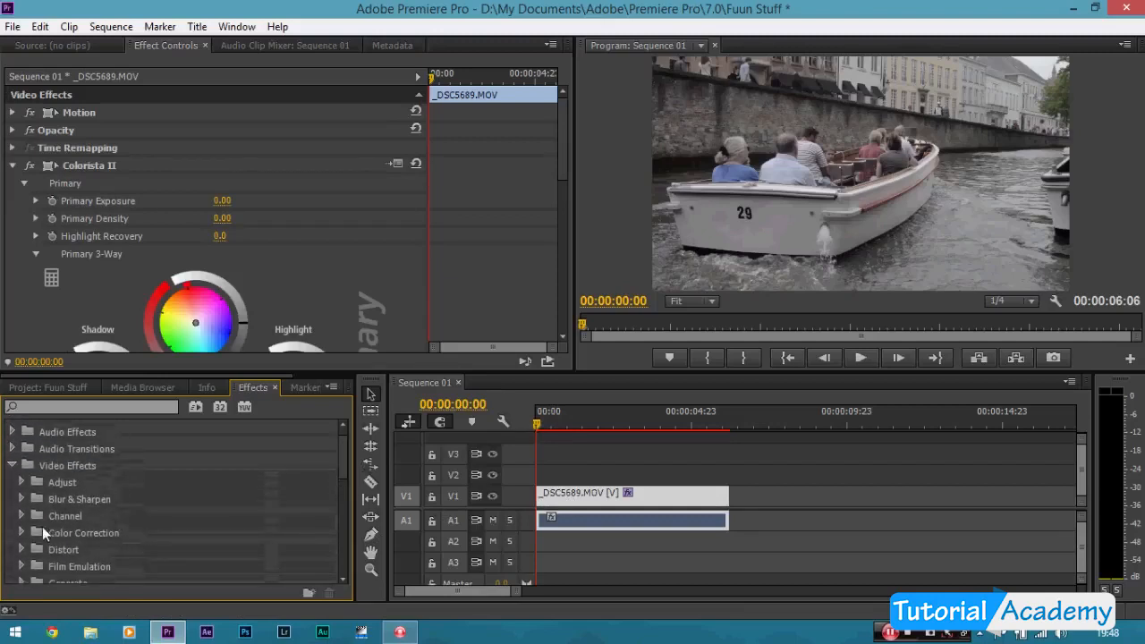
left_click(22, 532)
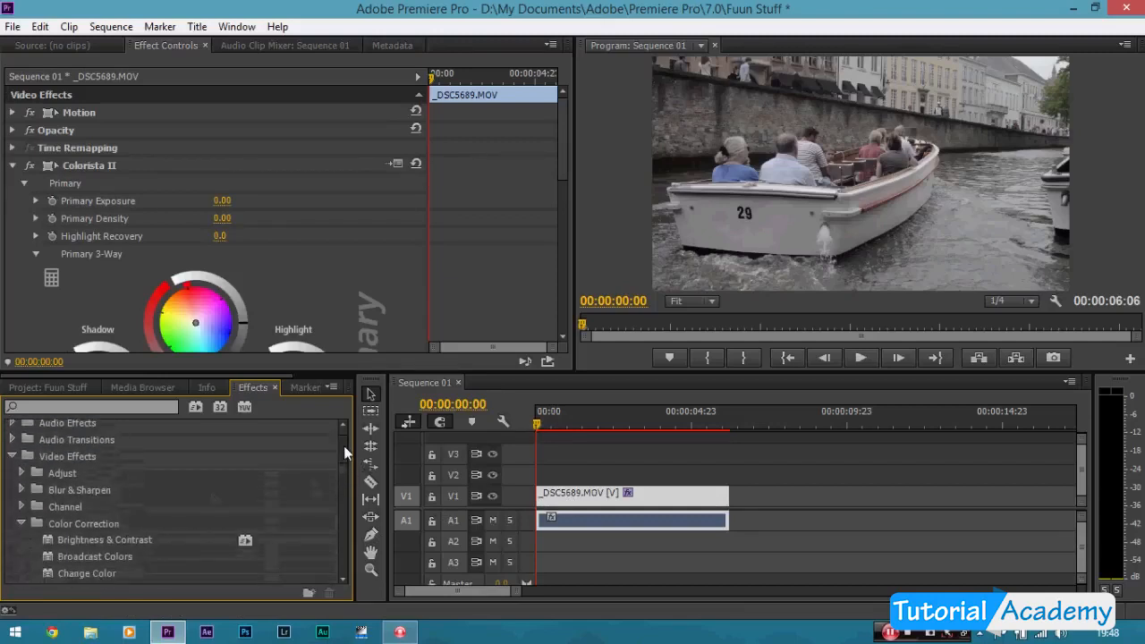
scroll(344, 456, "down", 6)
left_click_drag(146, 501, 184, 505)
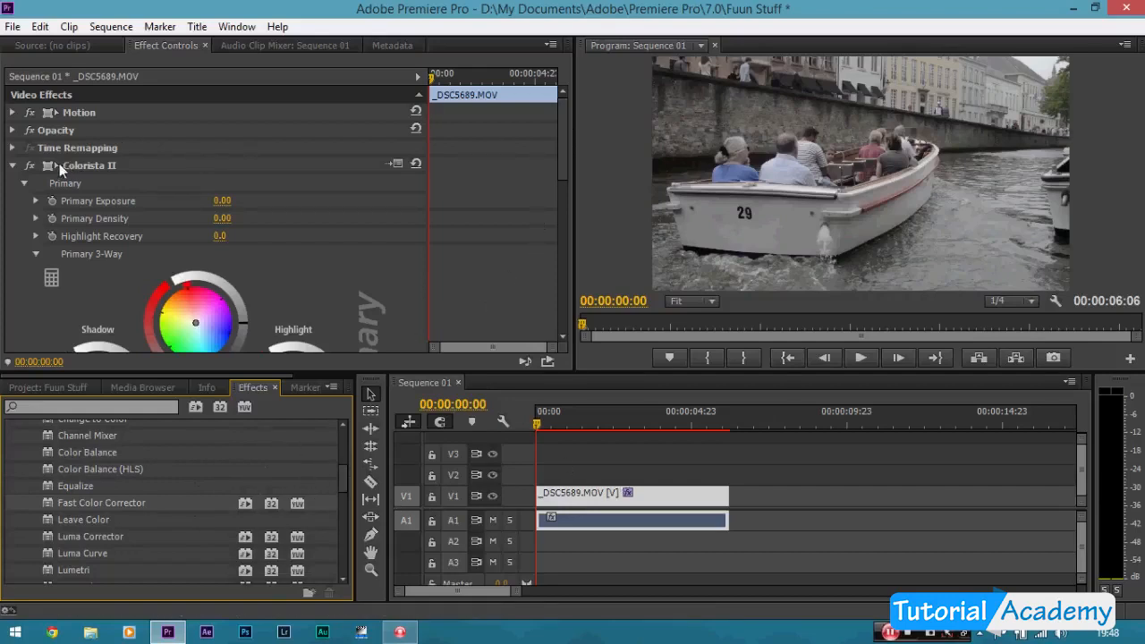
- In Colorista II's Primary 3-Way, tint the shadows blue and the midtones orange, and set Primary Saturation to 100
left_click_drag(562, 144, 569, 187)
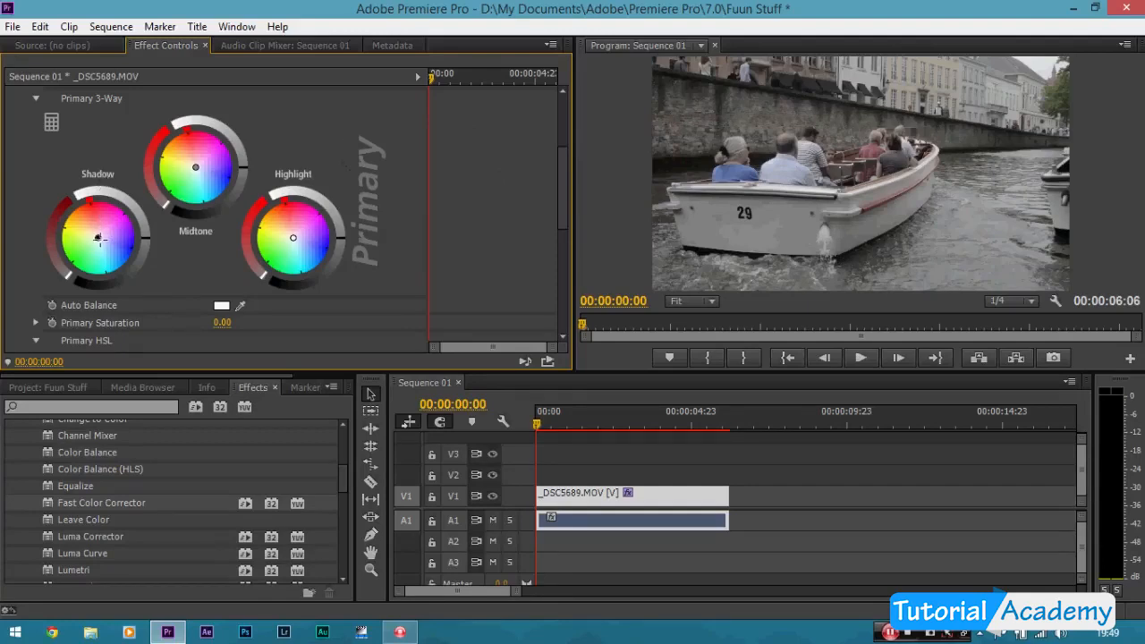
left_click_drag(98, 238, 111, 247)
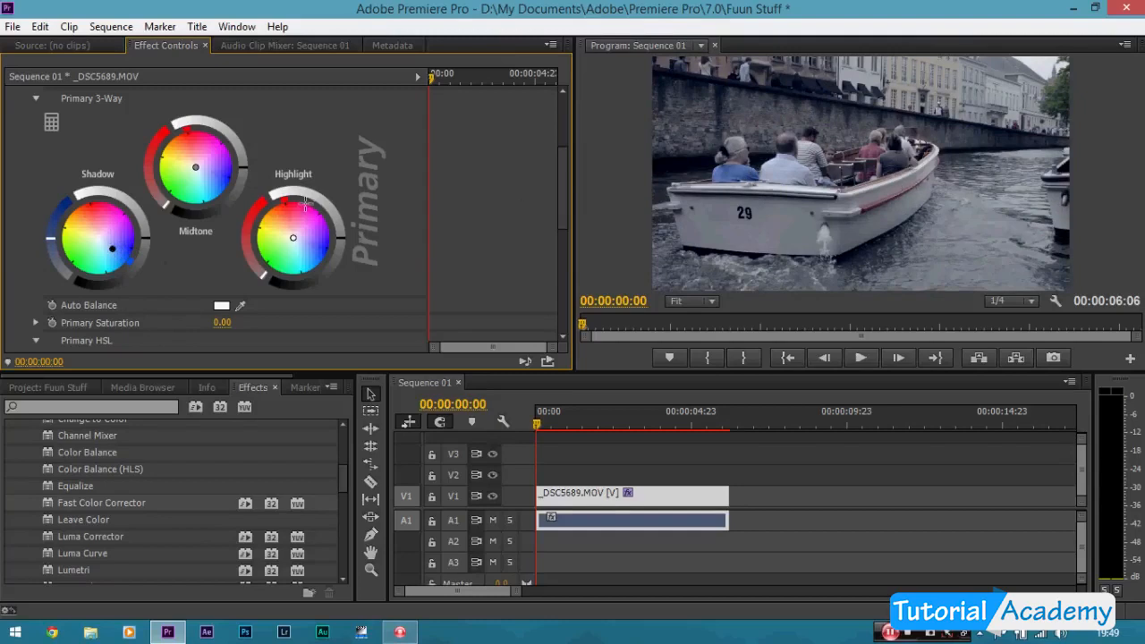
left_click_drag(197, 167, 182, 150)
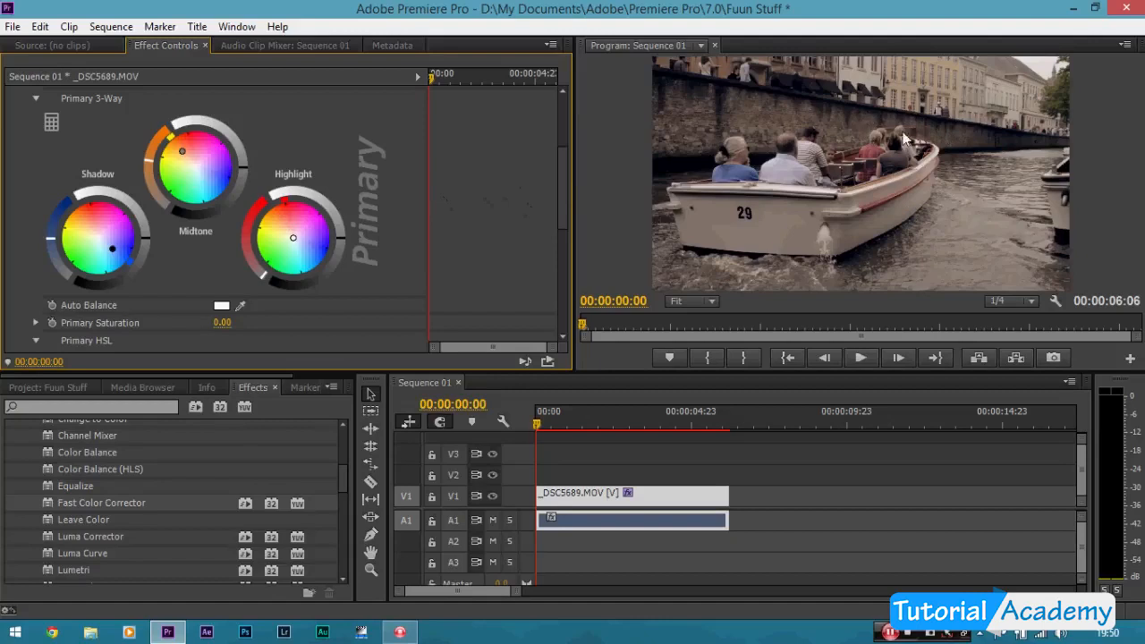
left_click_drag(562, 182, 563, 191)
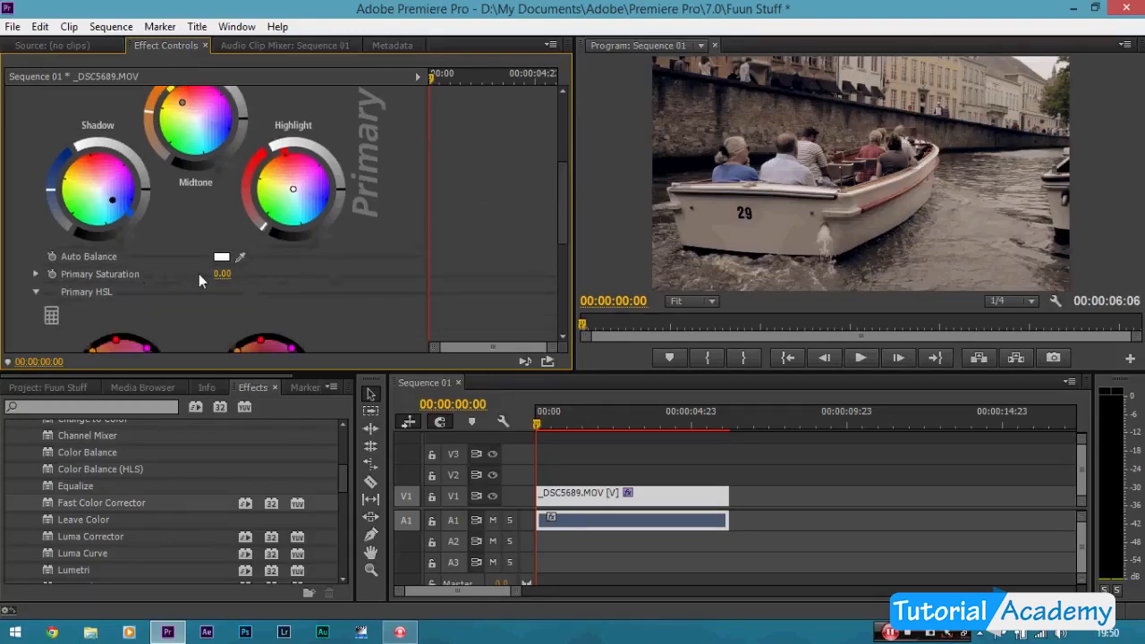
left_click_drag(222, 274, 305, 274)
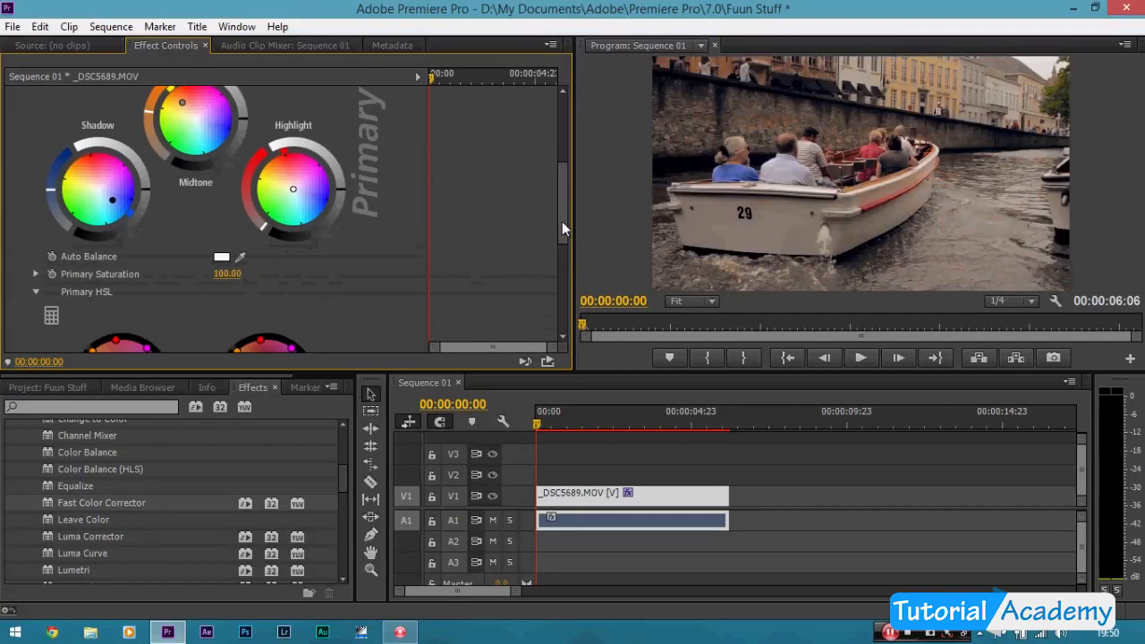
- Darken the midtones and brighten the highlights with the luminance rings of Colorista II's Primary 3-Way
left_click_drag(562, 221, 561, 199)
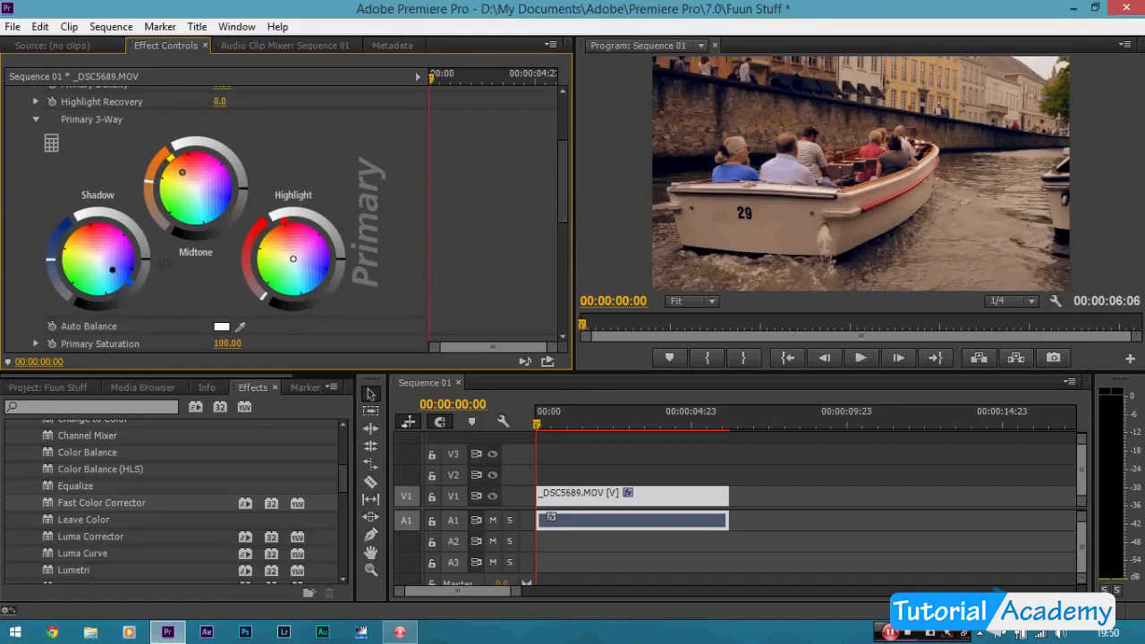
left_click_drag(146, 260, 145, 266)
left_click_drag(242, 194, 239, 205)
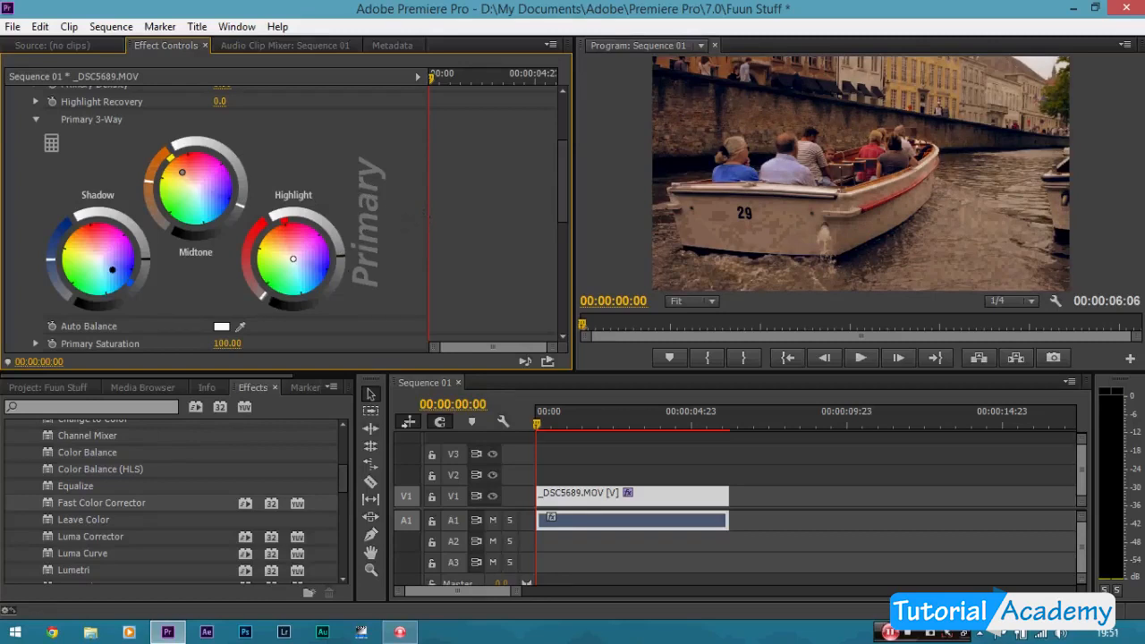
left_click_drag(340, 257, 336, 237)
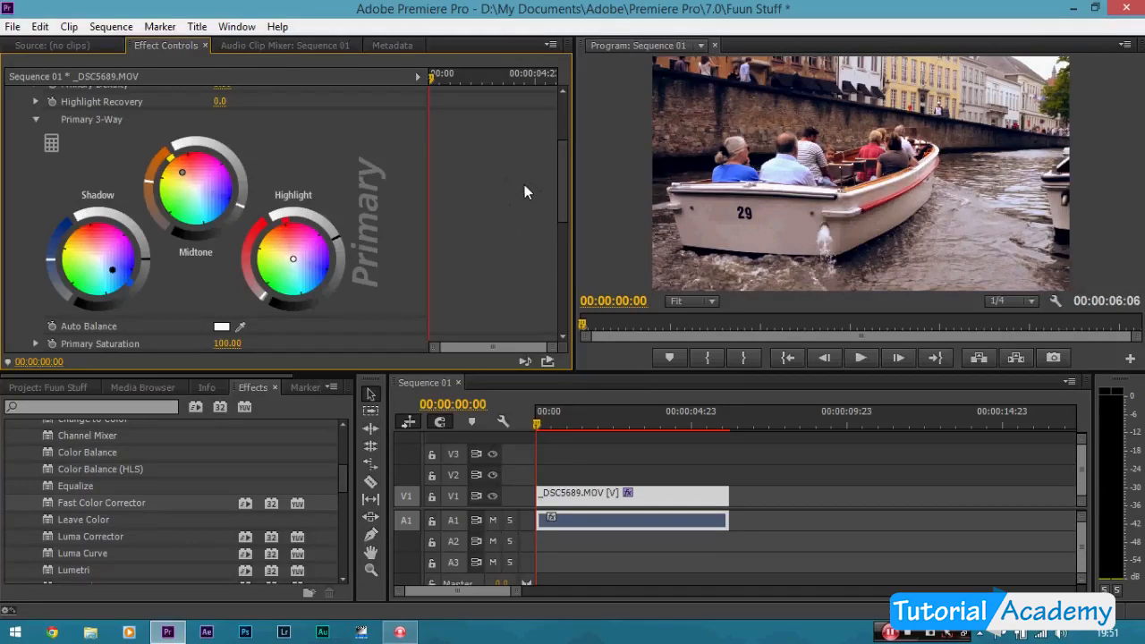
- Turn Colorista II off and on again to compare the ungraded and graded boat shot
left_click_drag(565, 196, 566, 150)
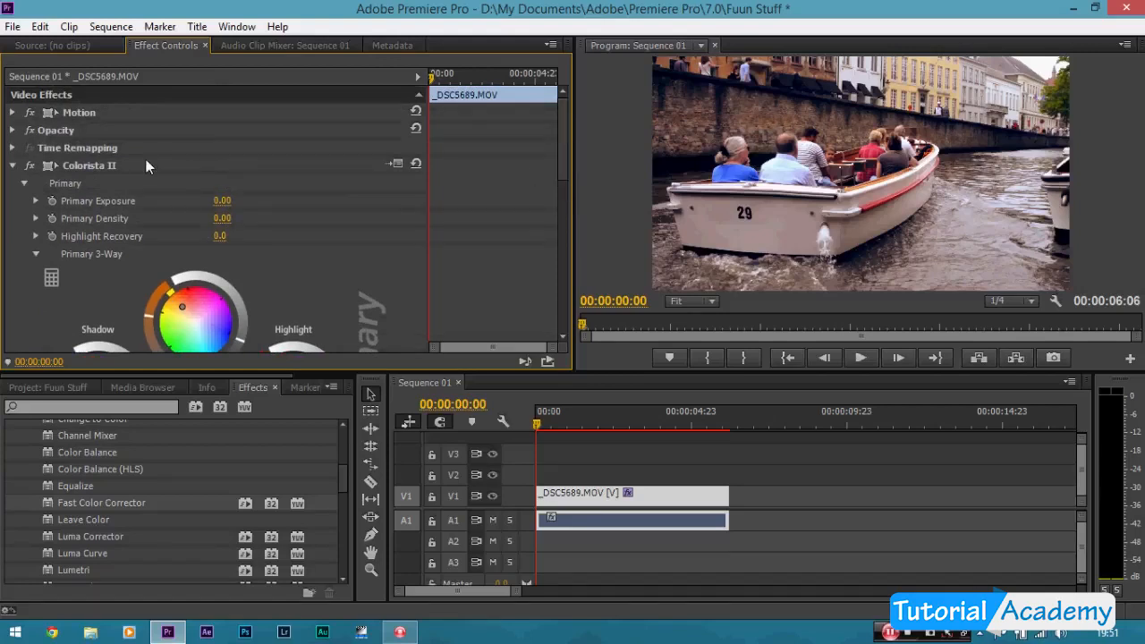
left_click(30, 166)
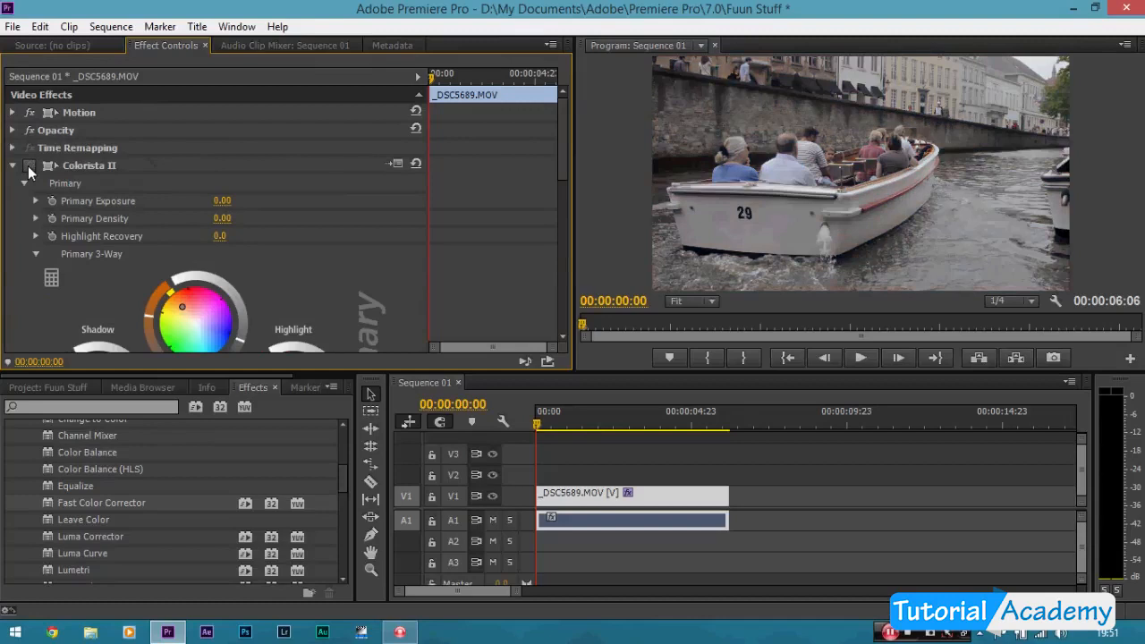
left_click(30, 167)
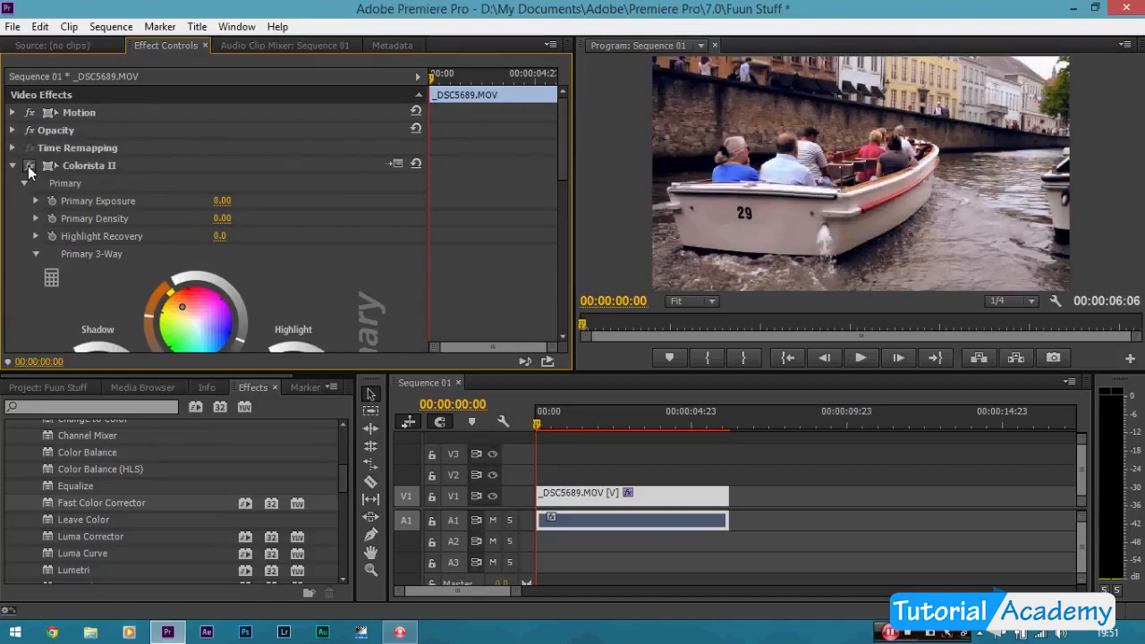
left_click_drag(568, 177, 562, 111)
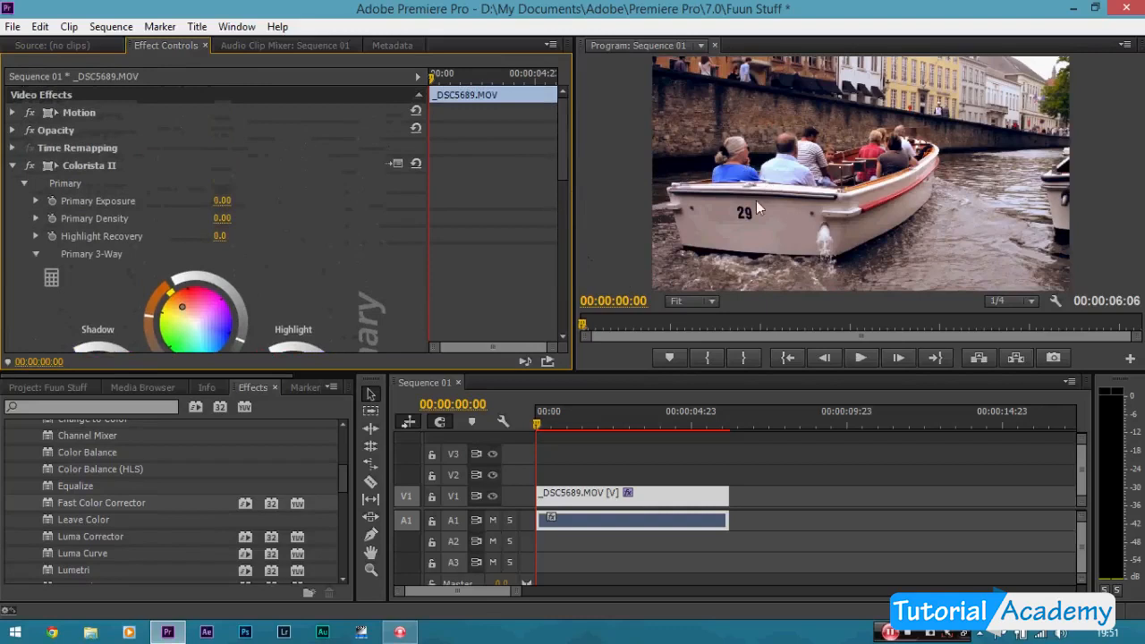
- Enlarge the sequence preview to 150%, pan to the dark wall beside the woman in blue, and compare it with Colorista II off and on
left_click(705, 303)
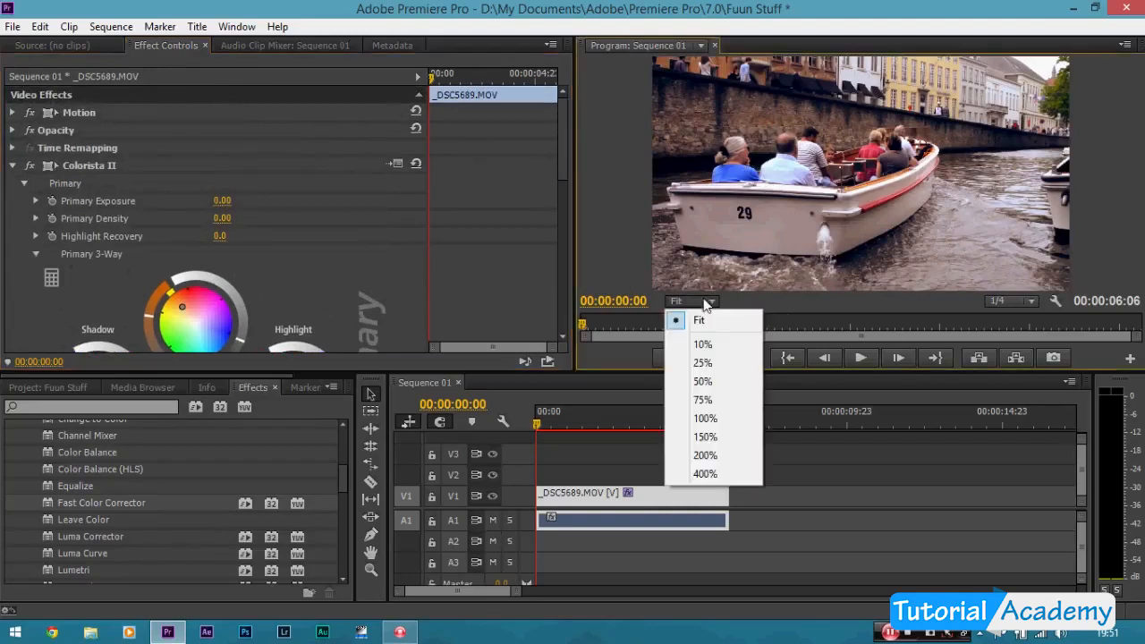
left_click(705, 437)
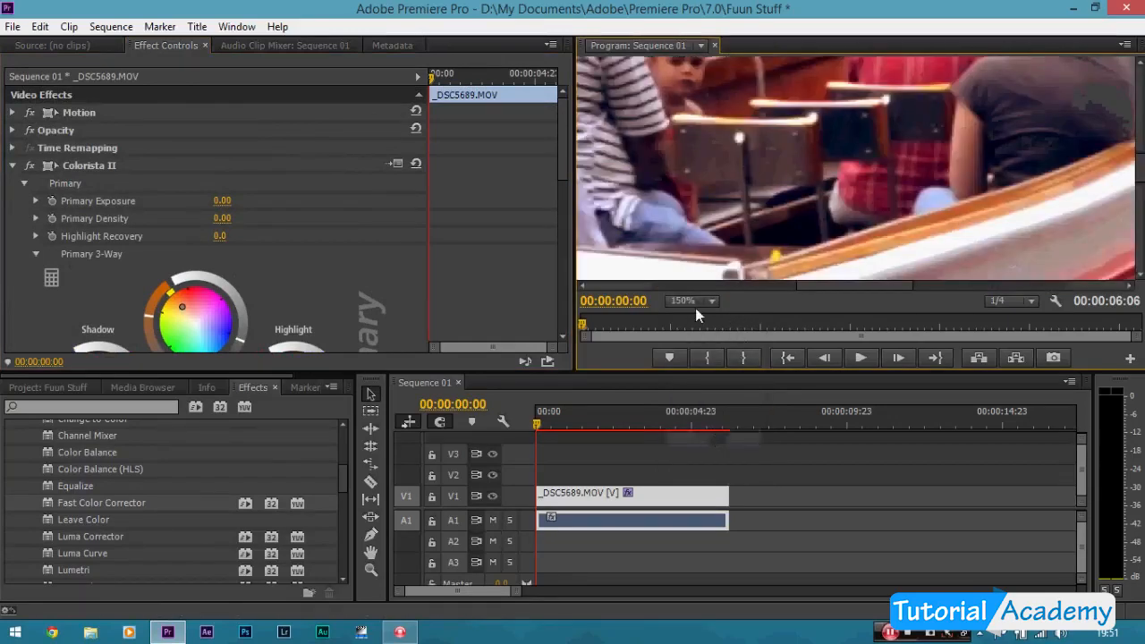
key("h")
left_click_drag(684, 189, 800, 144)
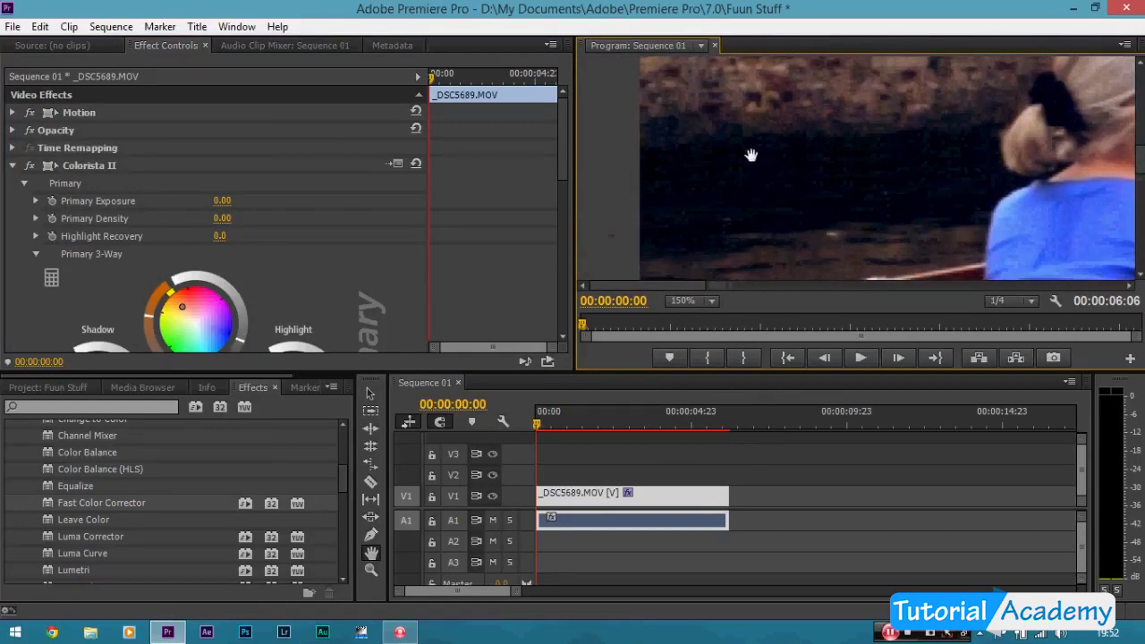
left_click_drag(560, 150, 564, 123)
left_click(370, 393)
left_click(29, 145)
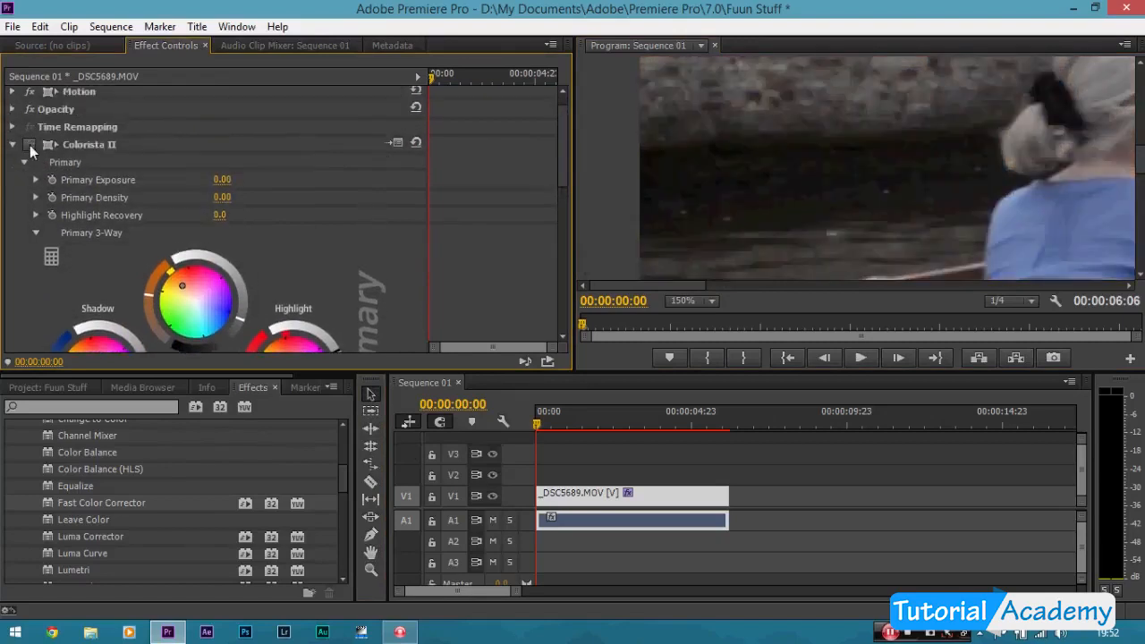
left_click(30, 145)
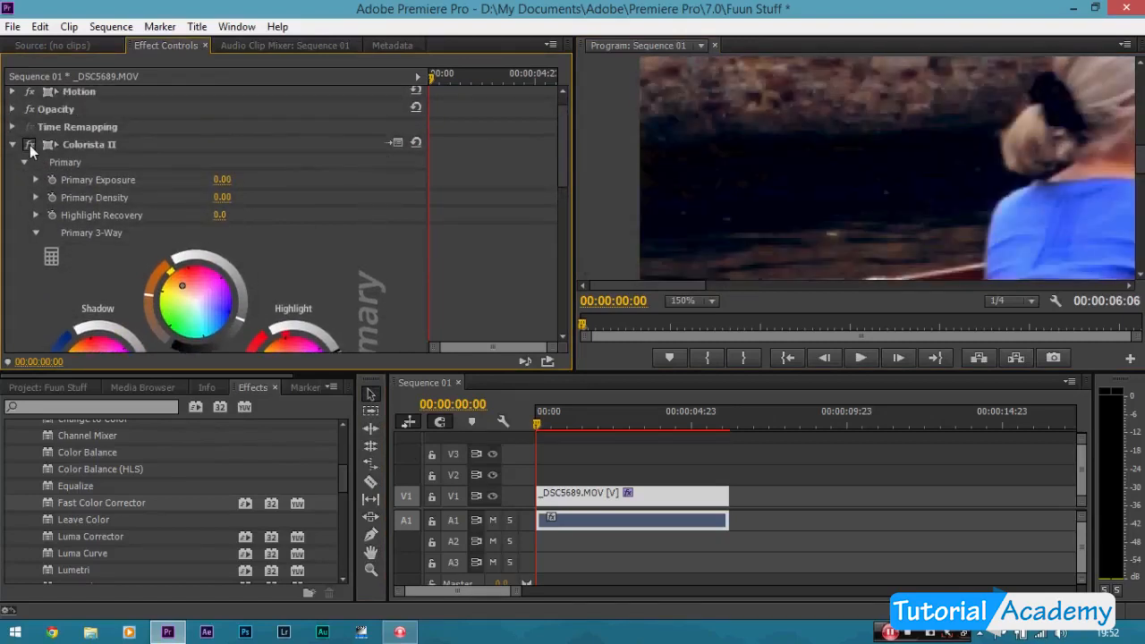
- Compare the dark wall with Colorista II off and on, and slightly raise the shadow luminance in the Primary 3-Way
left_click(29, 145)
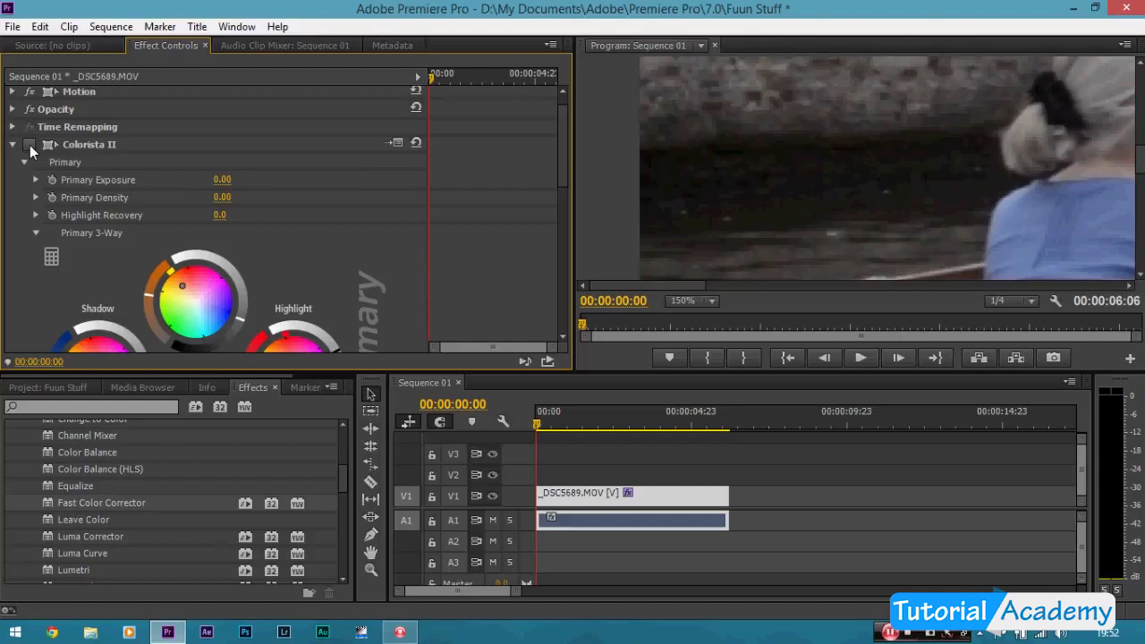
left_click(30, 145)
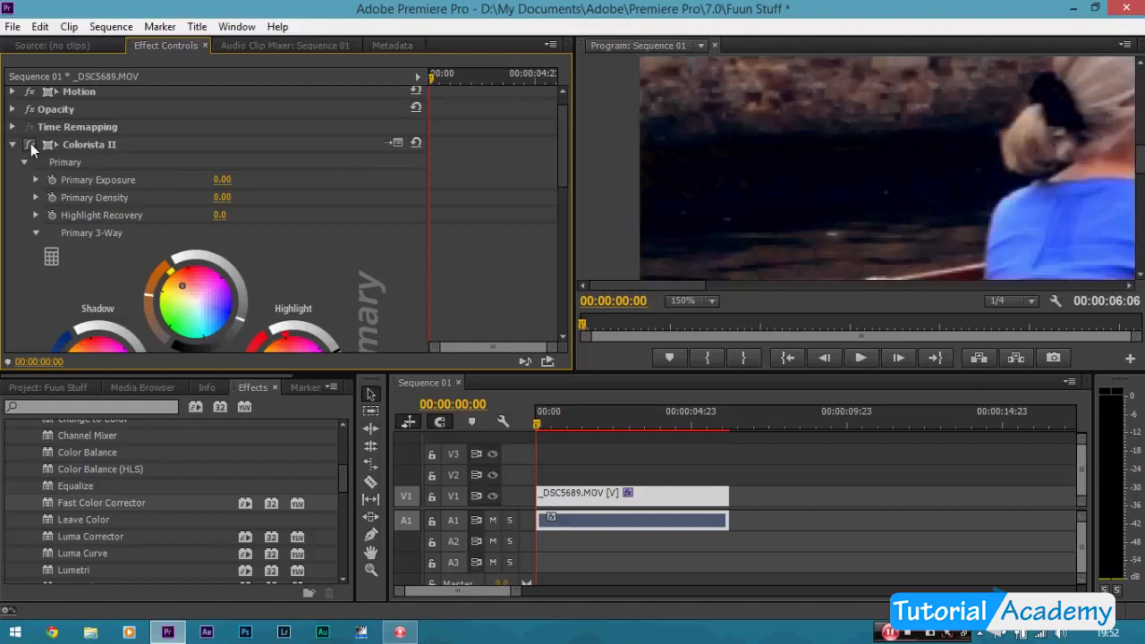
left_click_drag(563, 139, 562, 174)
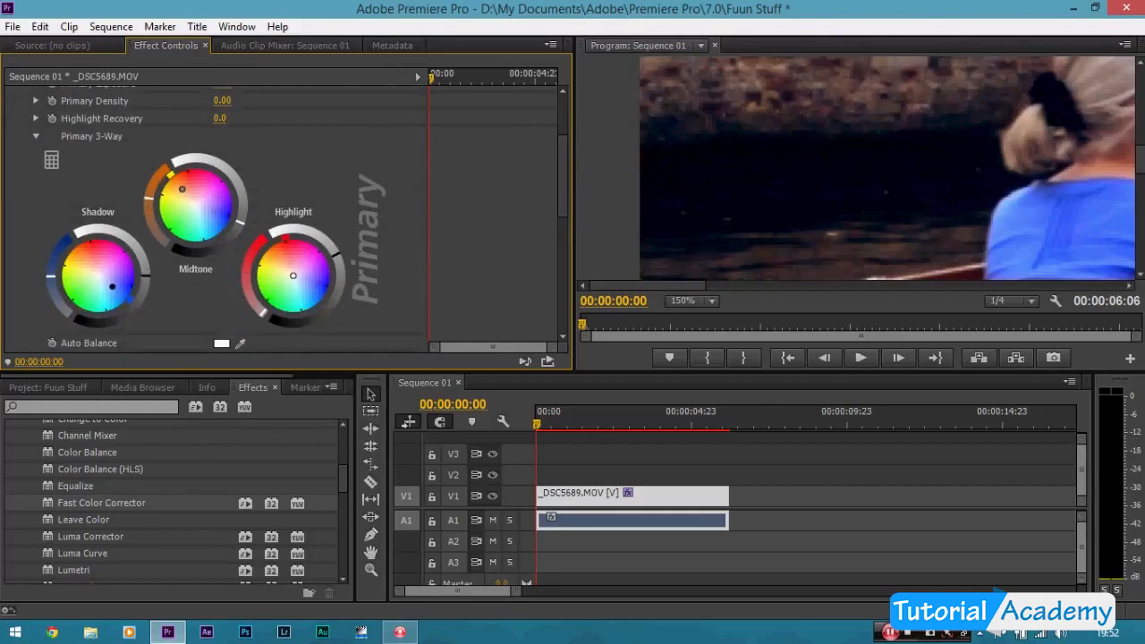
left_click_drag(145, 276, 145, 265)
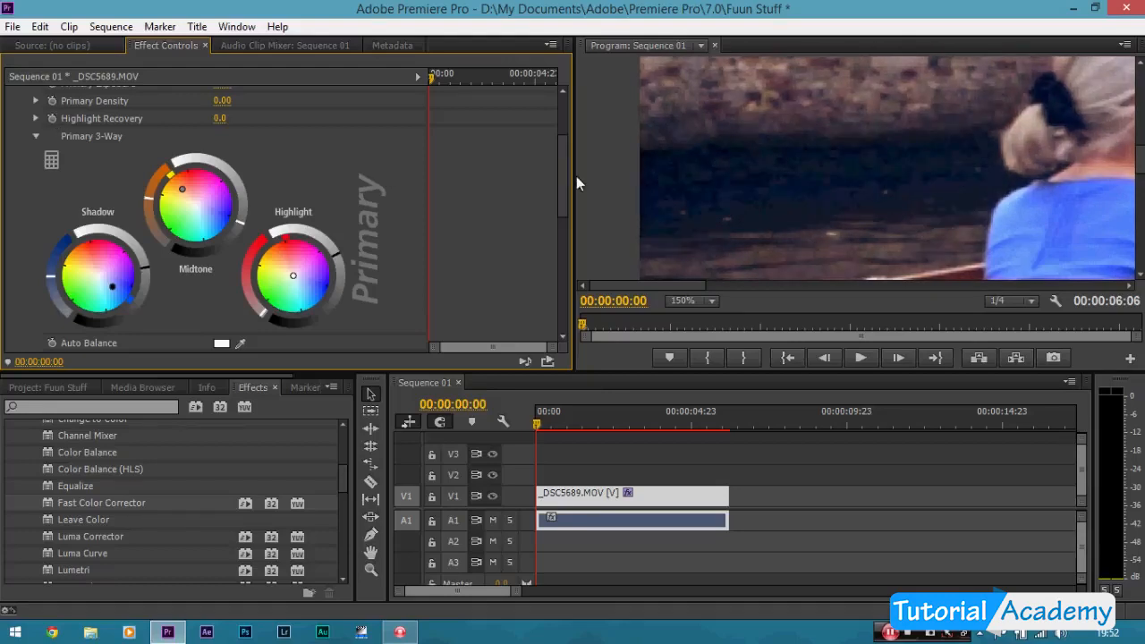
- Toggle Colorista II to compare the lifted shadows on the dark wall with the ungraded footage
scroll(206, 180, "up", 3)
left_click(31, 168)
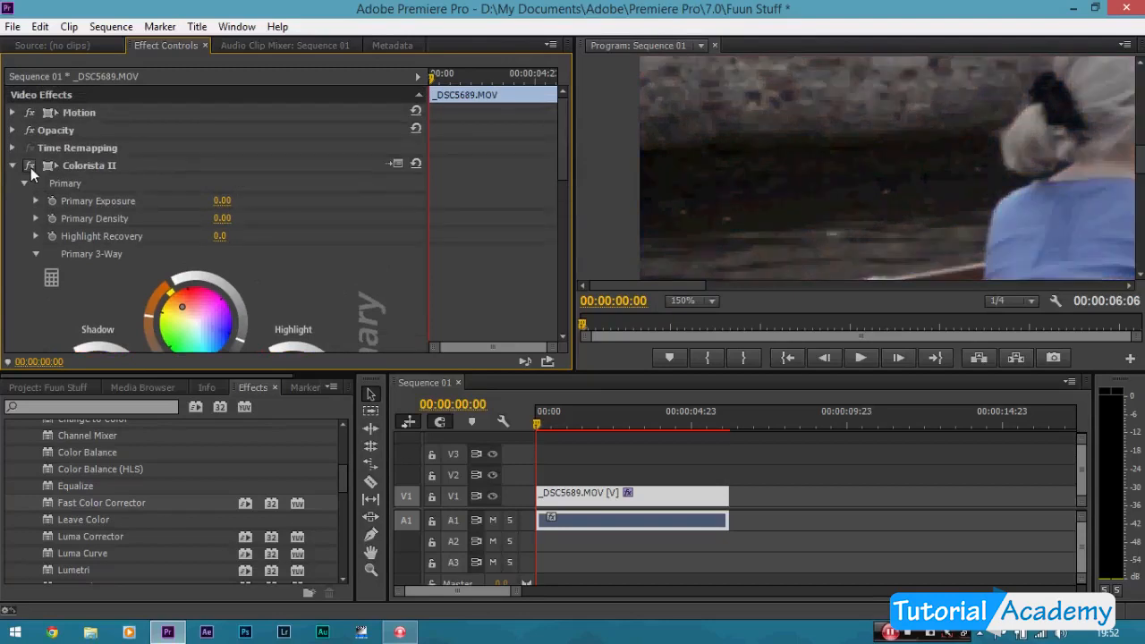
left_click(31, 167)
left_click(30, 167)
- Set the sequence preview magnification back to Fit and turn Colorista II back on
left_click(707, 302)
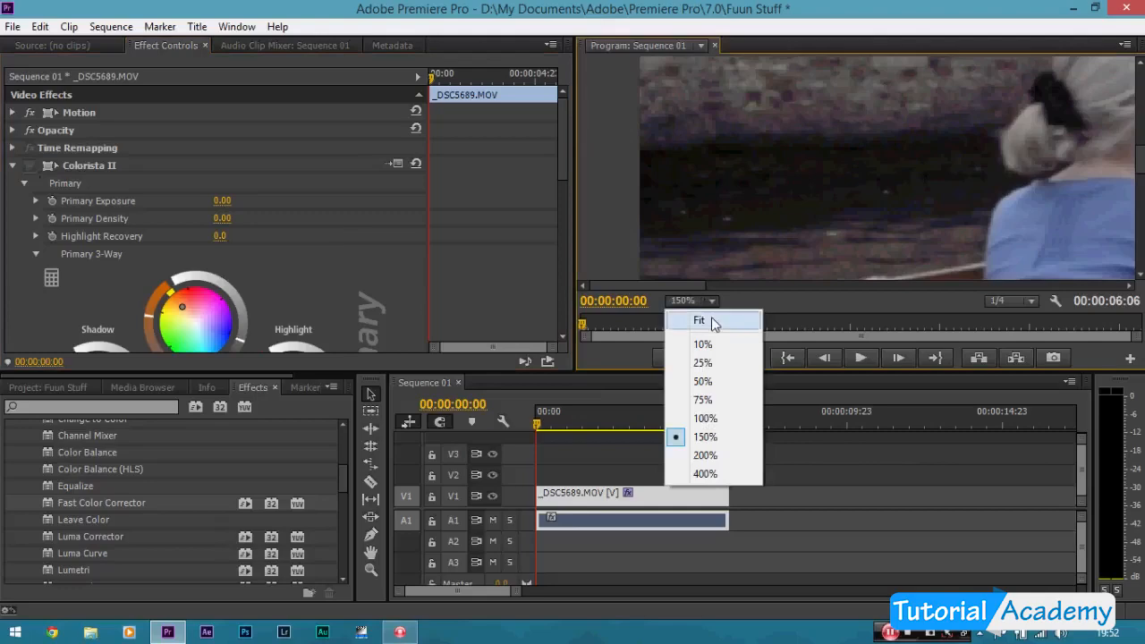
left_click(713, 322)
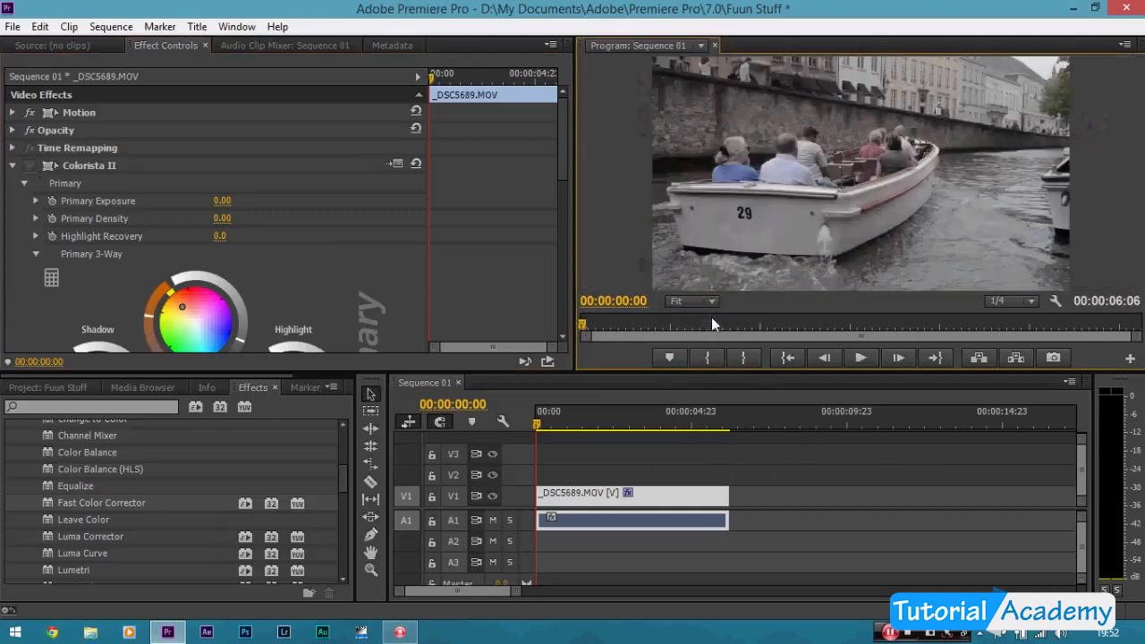
left_click(32, 165)
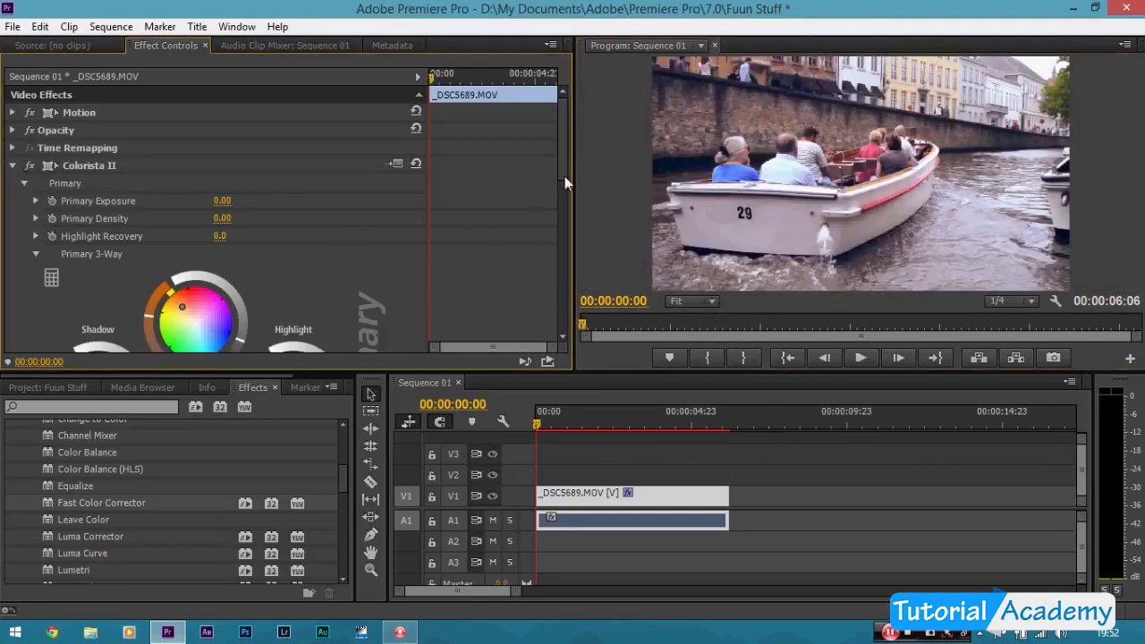
left_click_drag(564, 163, 563, 183)
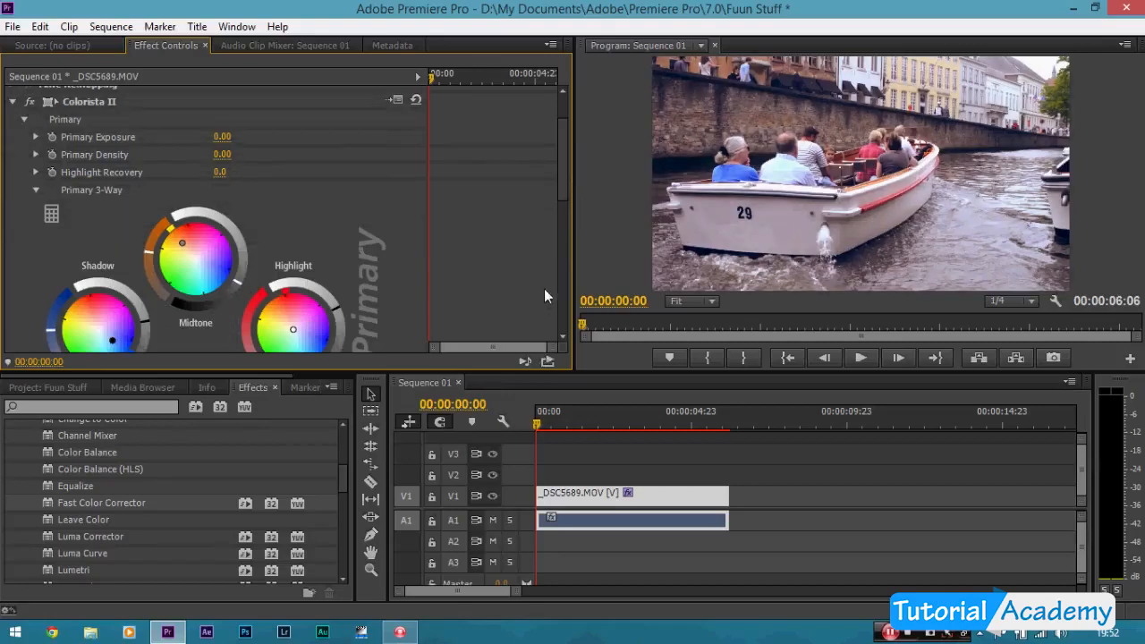
left_click_drag(565, 178, 558, 221)
left_click_drag(558, 241, 555, 296)
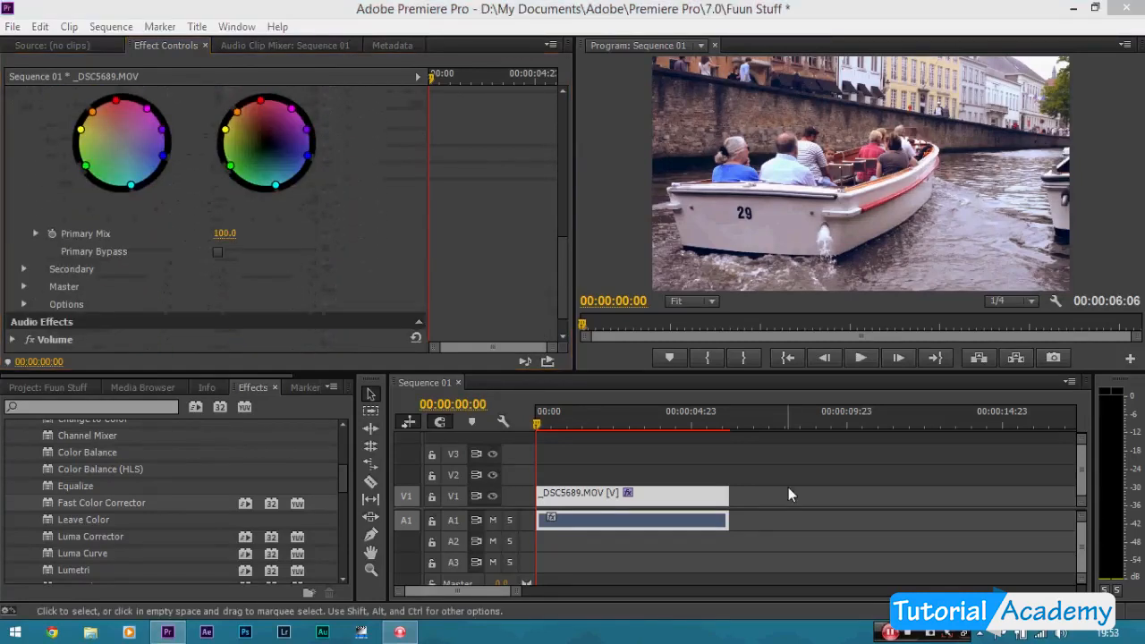
left_click(516, 223)
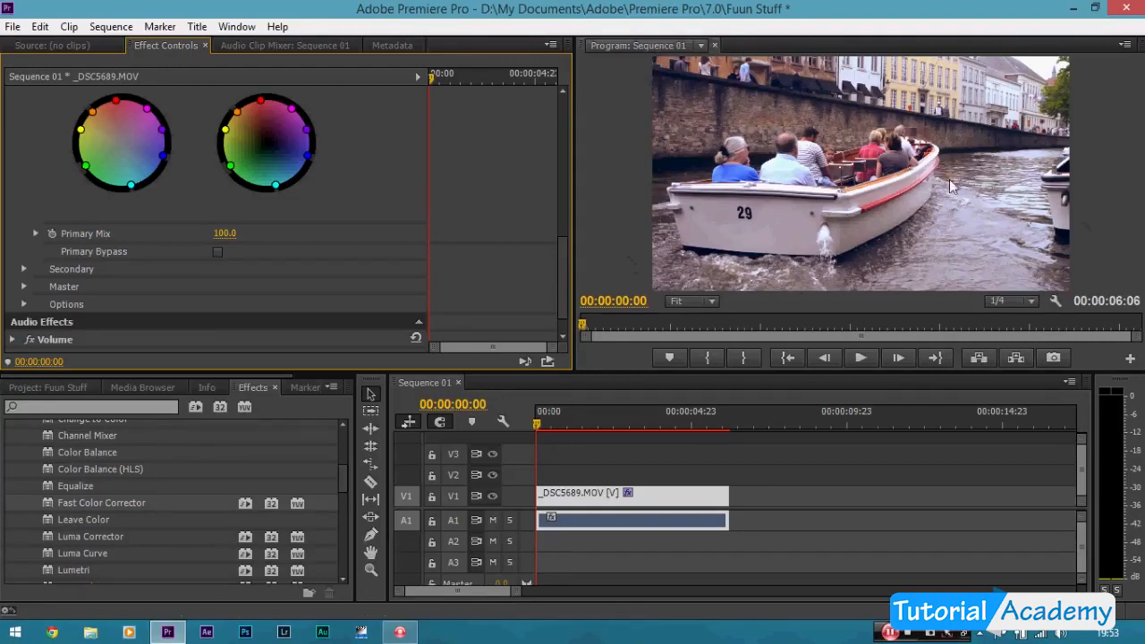
left_click(666, 507)
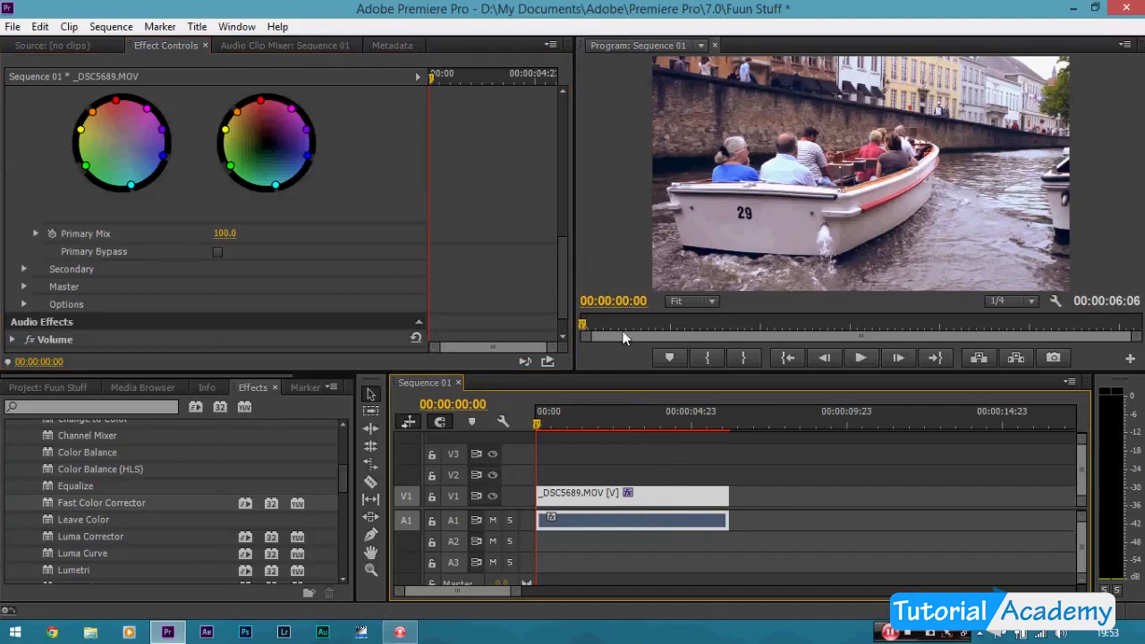
- Create a new sequence named Sequence 02 from the DSLR 1080p24 preset with a frame size of 1920 by 800
left_click(12, 26)
mouse_move(64, 55)
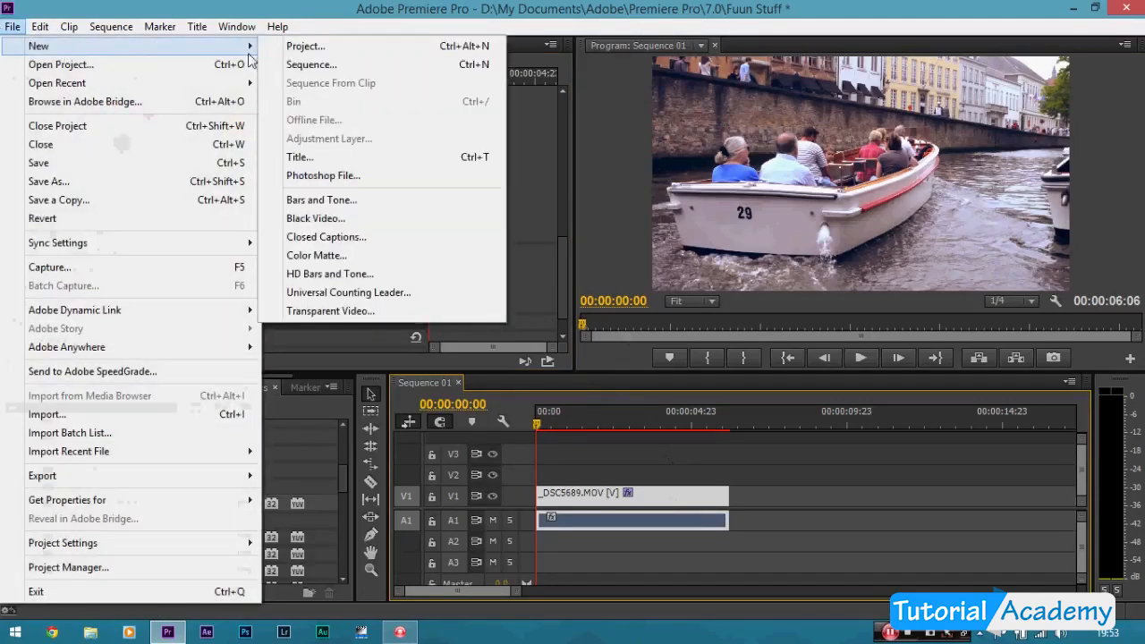
left_click(293, 64)
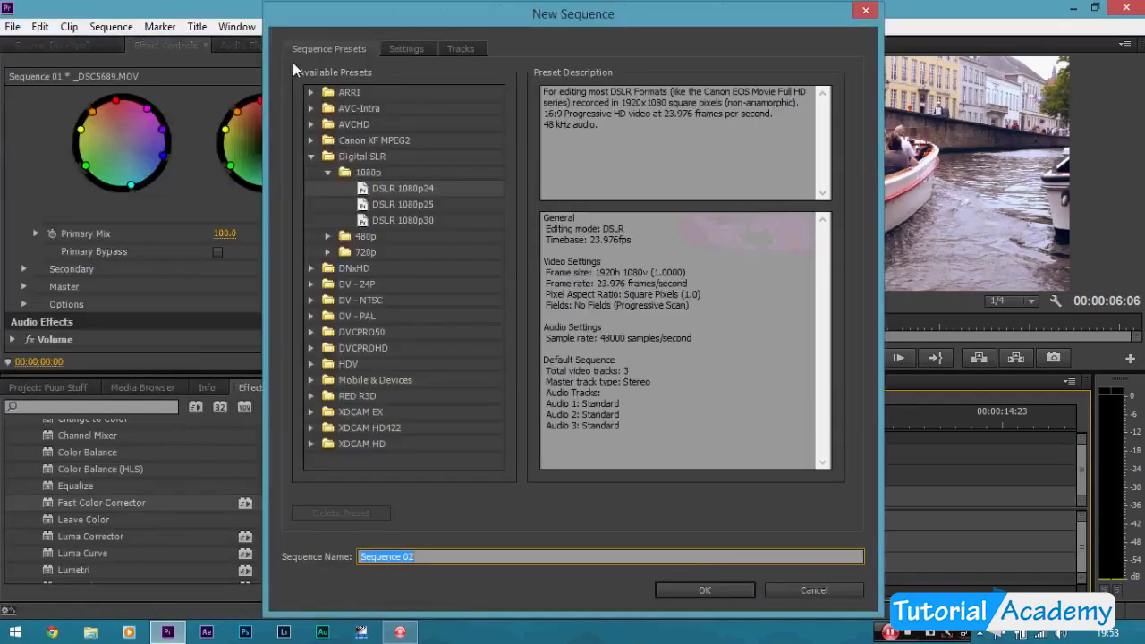
left_click(391, 188)
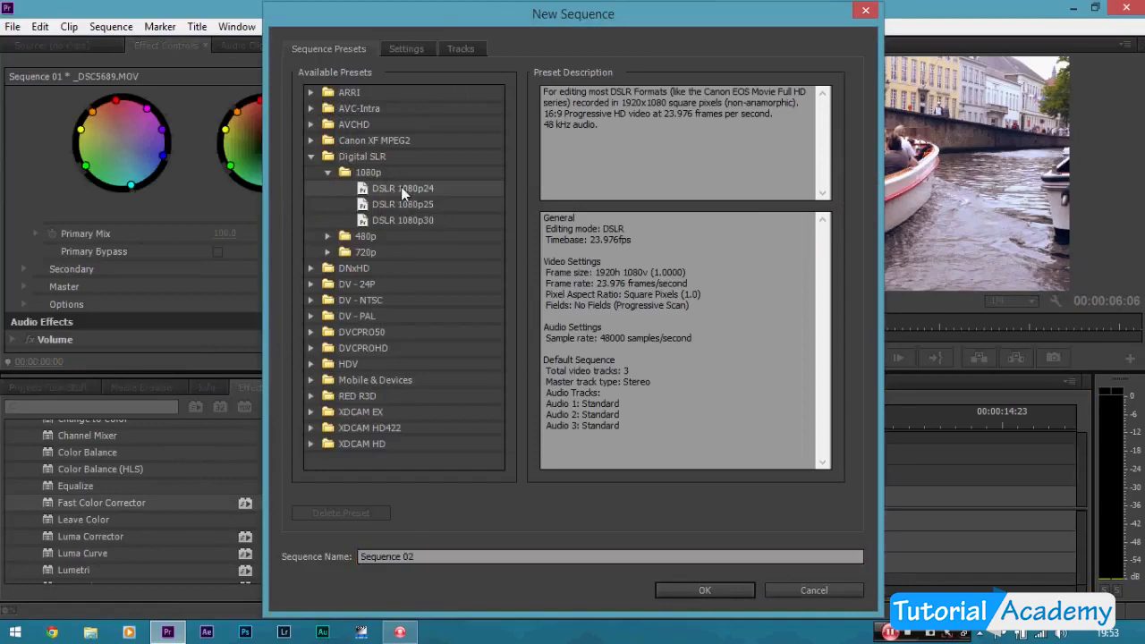
left_click(403, 51)
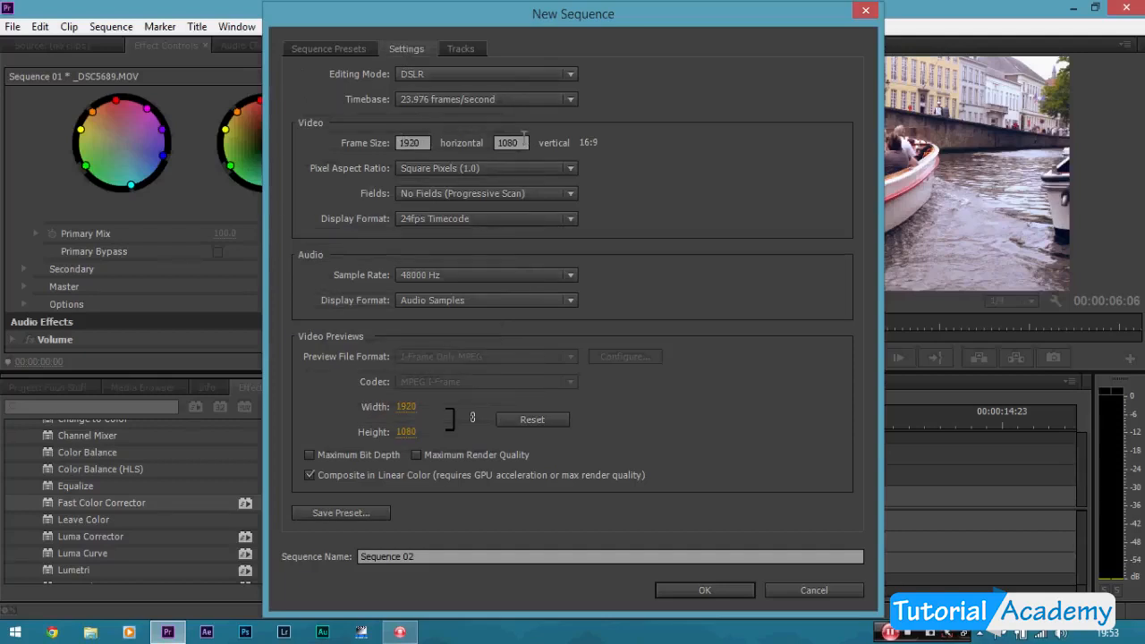
left_click(521, 143)
type("800")
left_click(771, 145)
left_click(705, 591)
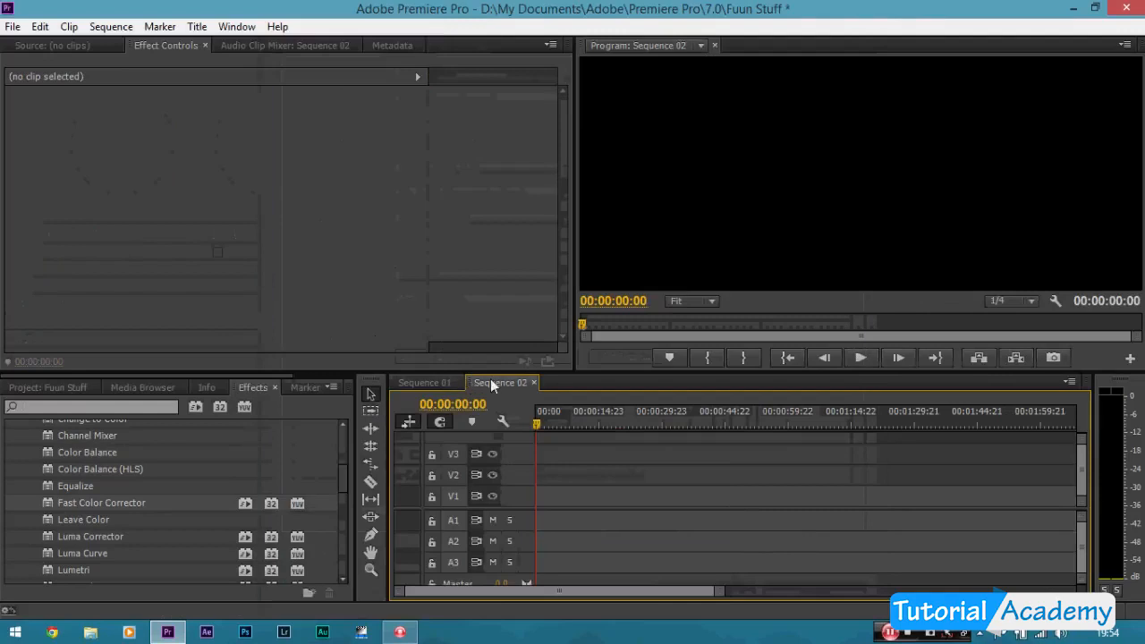
- Switch back and forth between Sequence 01 and Sequence 02 to compare their frame shapes
left_click(444, 381)
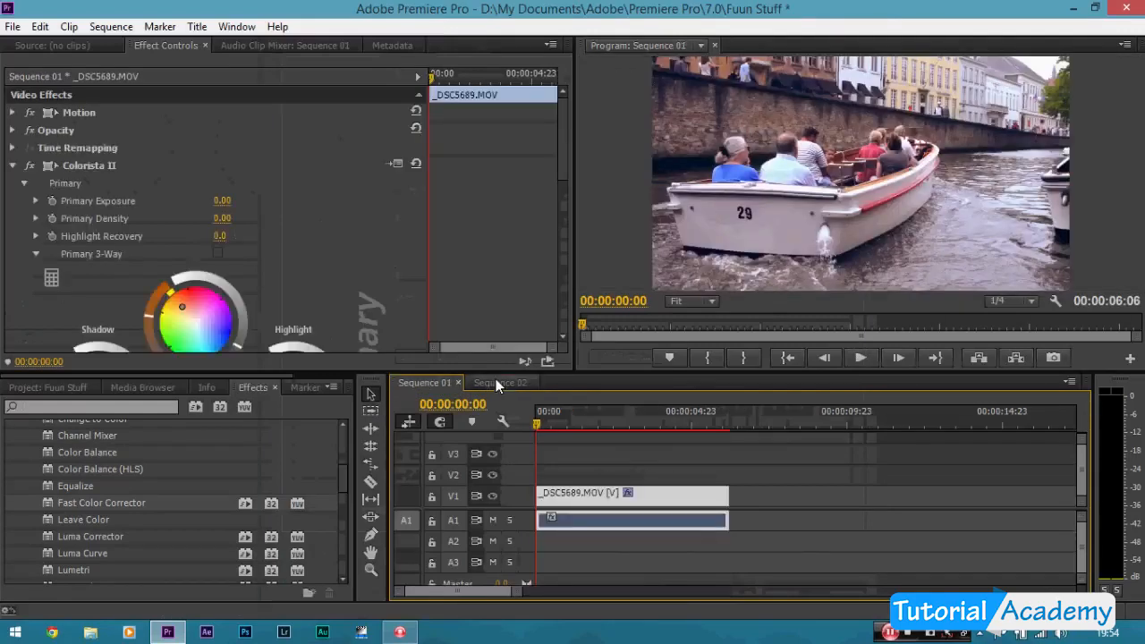
left_click(496, 380)
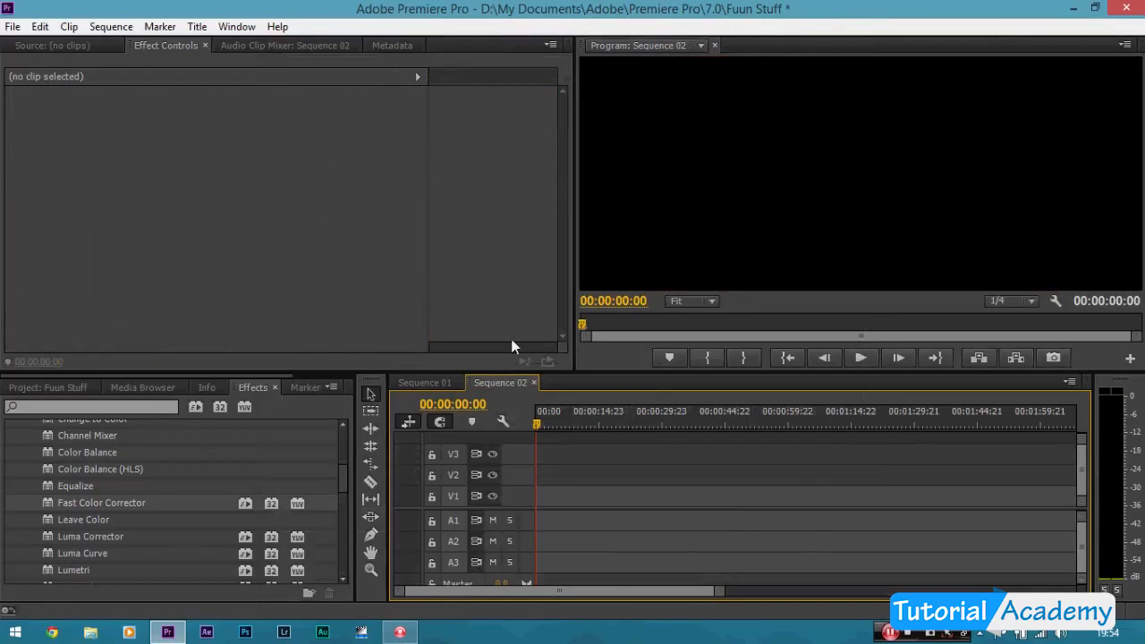
left_click(429, 383)
left_click(492, 379)
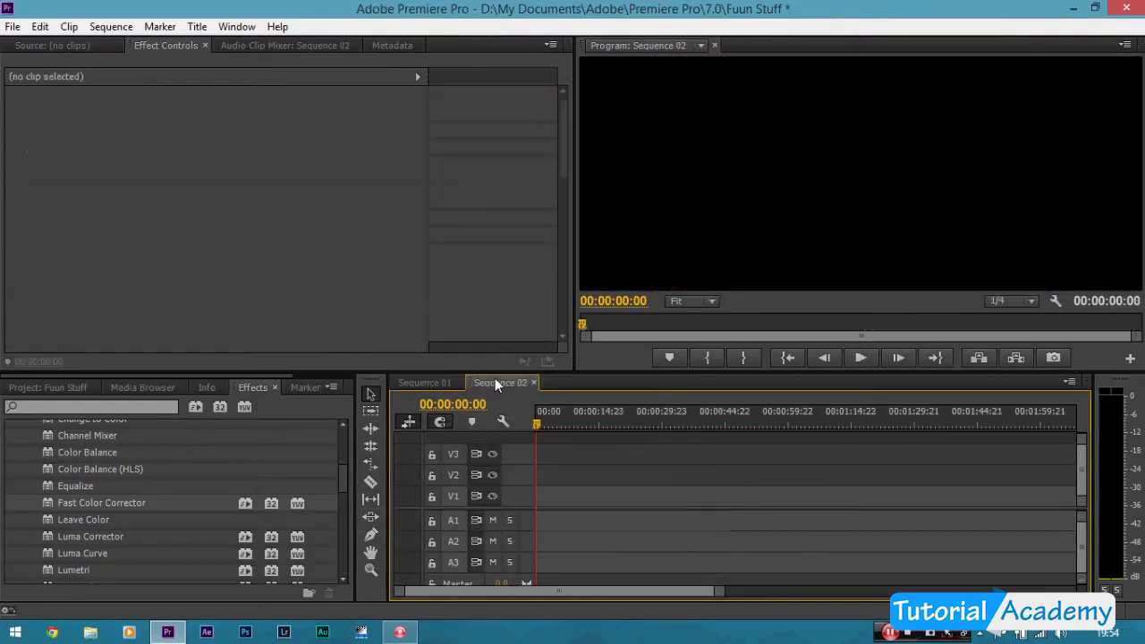
left_click(437, 383)
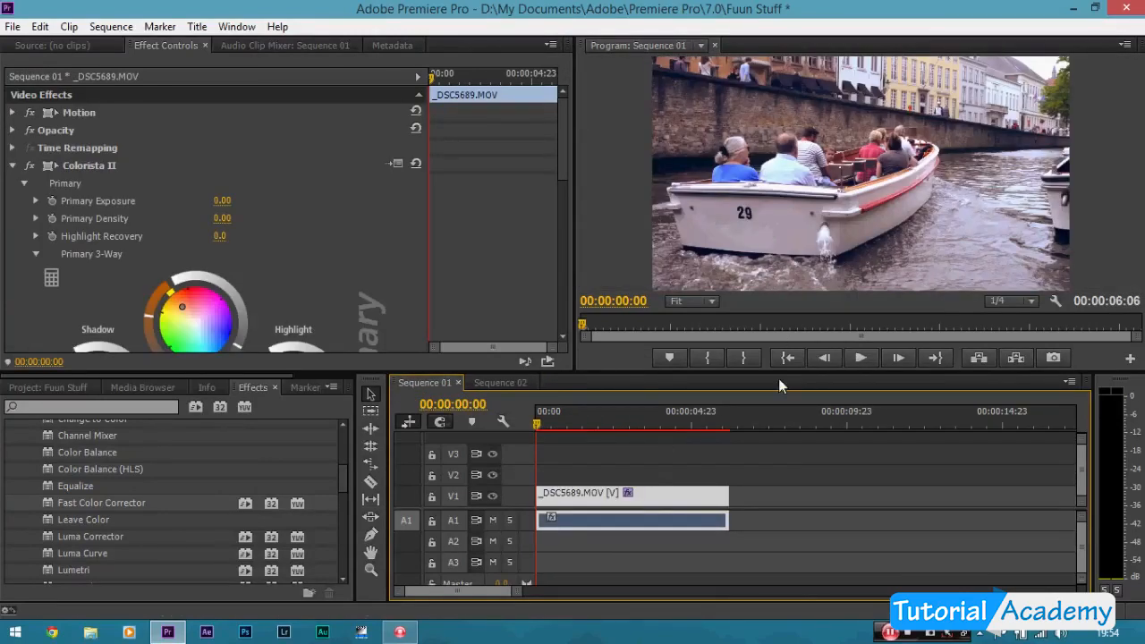
- Copy the graded boat clip from Sequence 01 and paste it at the start of Sequence 02
right_click(690, 499)
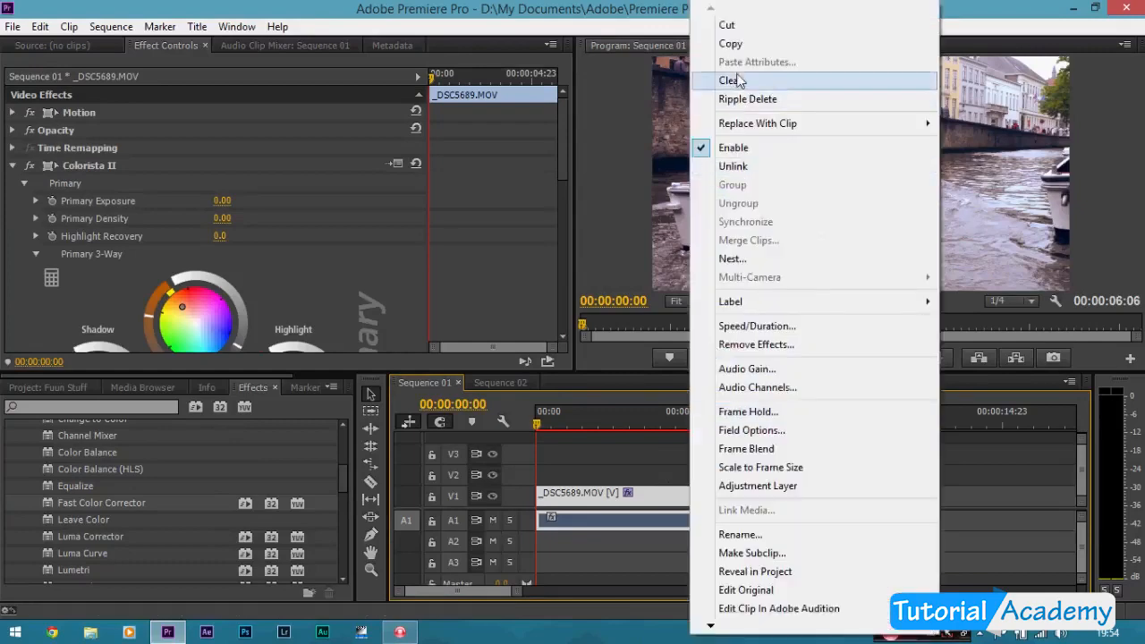
left_click(567, 100)
mouse_move(565, 118)
left_mouse_down()
mouse_move(560, 257)
mouse_move(560, 96)
left_mouse_up()
left_click(521, 387)
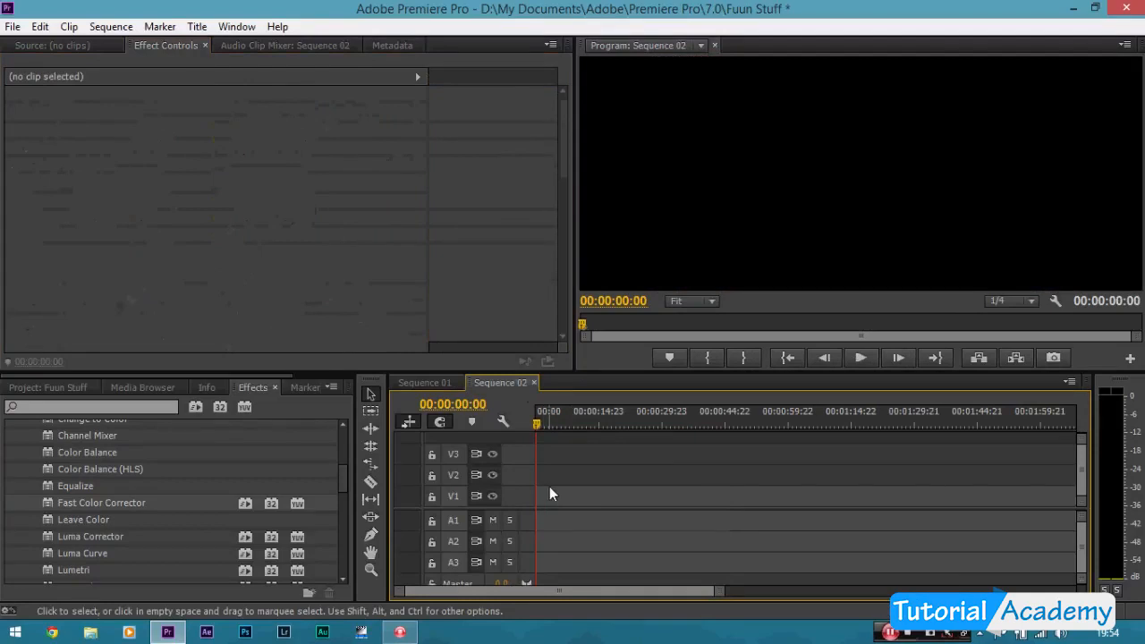
key("ctrl+v")
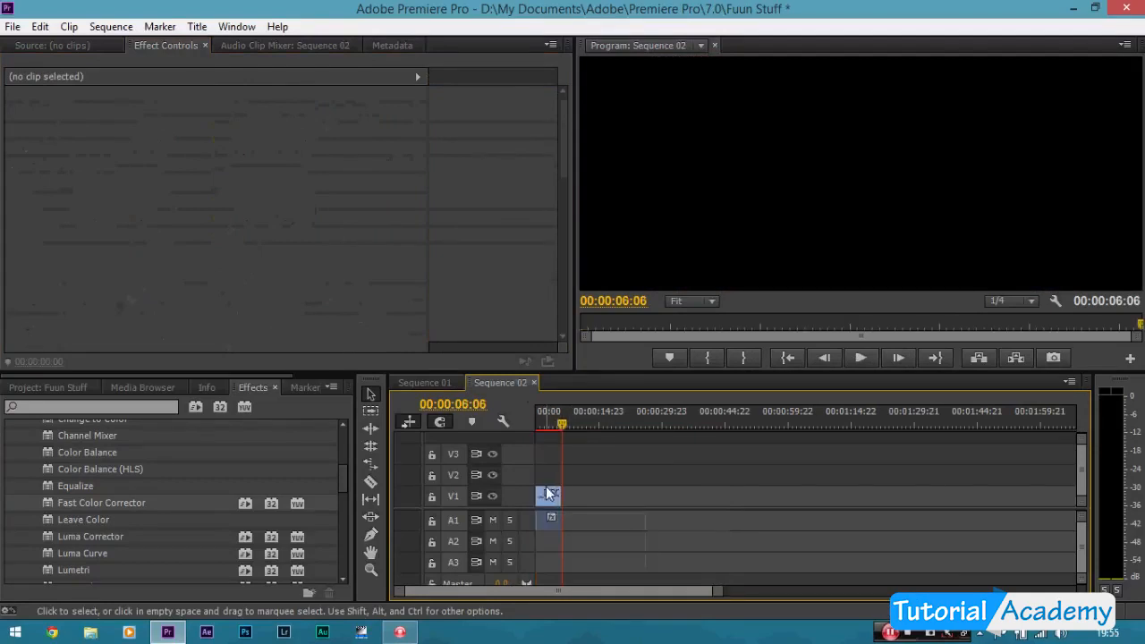
- Select the pasted boat clip, magnify the timeline and play Sequence 02 briefly from its start to check the widescreen framing
left_click(550, 499)
left_click_drag(560, 413, 535, 423)
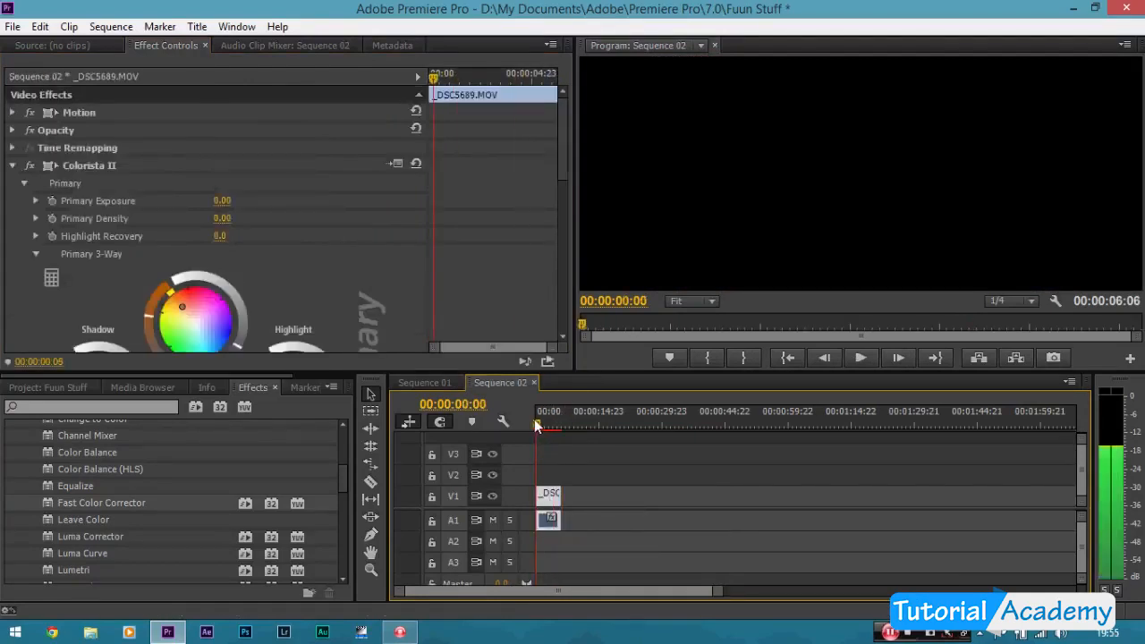
key("equal")
key("equal")
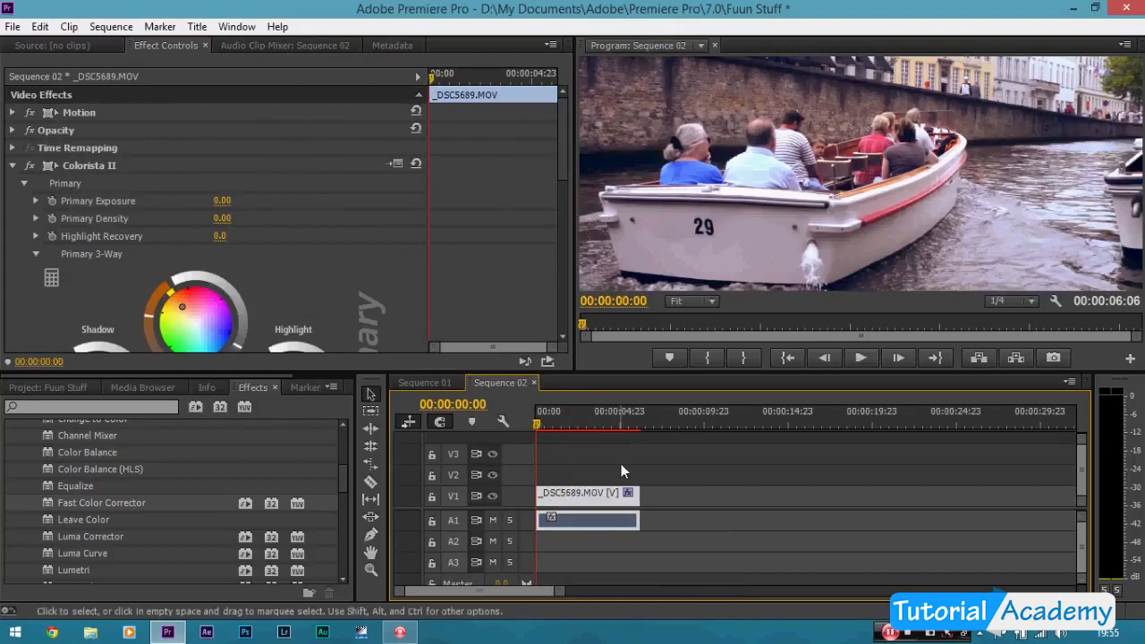
key("space")
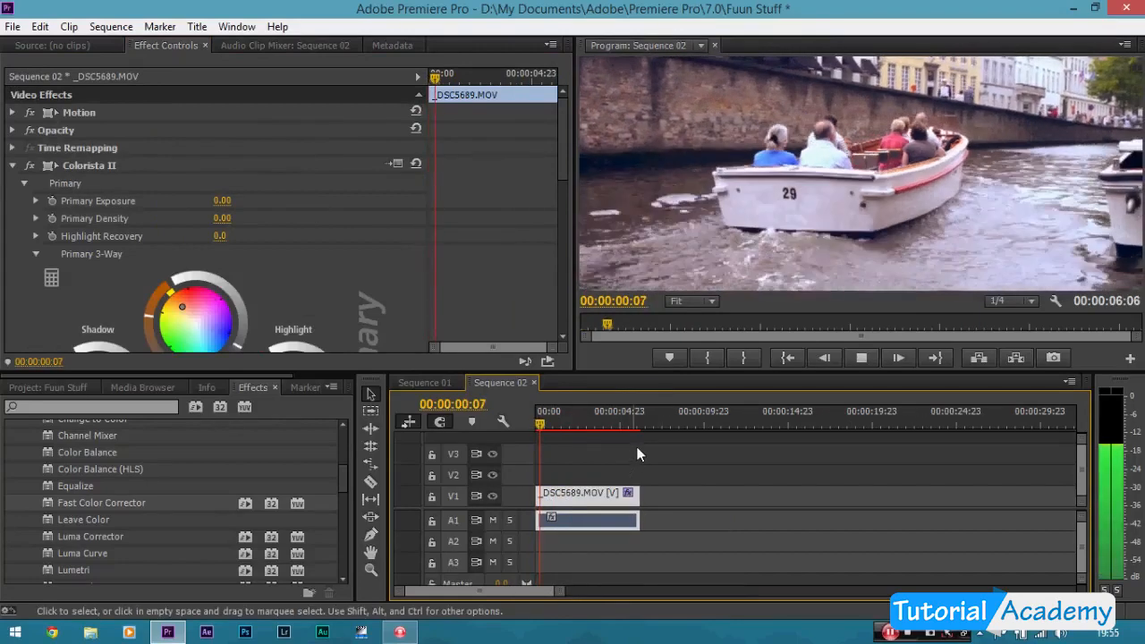
key("space")
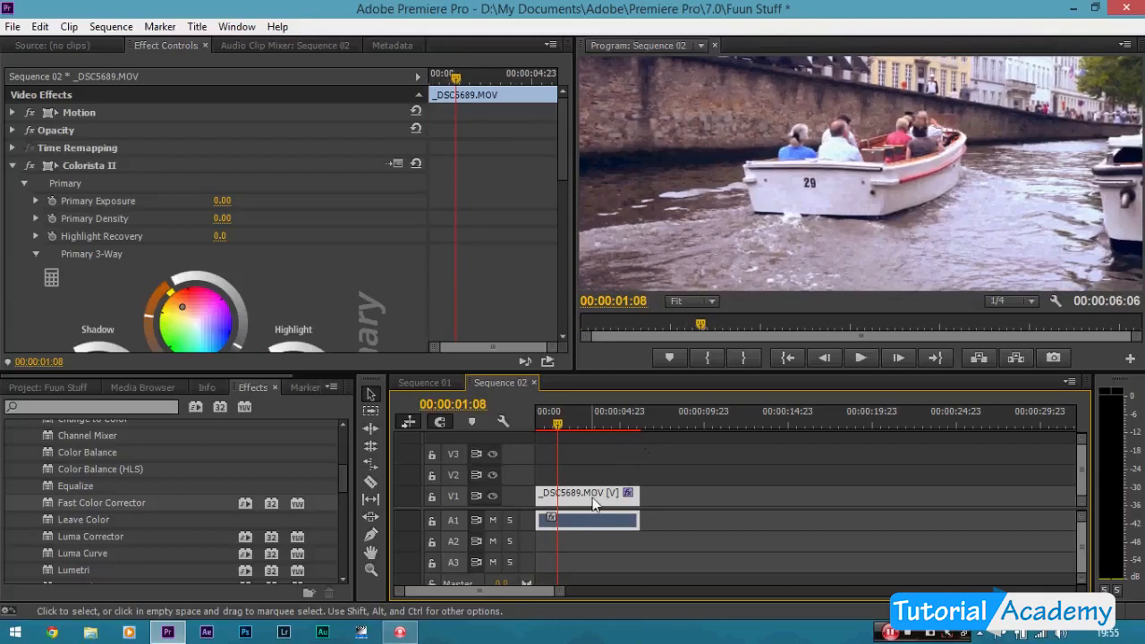
- Shift the boat clip down in the widescreen frame by setting its vertical Motion position to 513
left_click(12, 113)
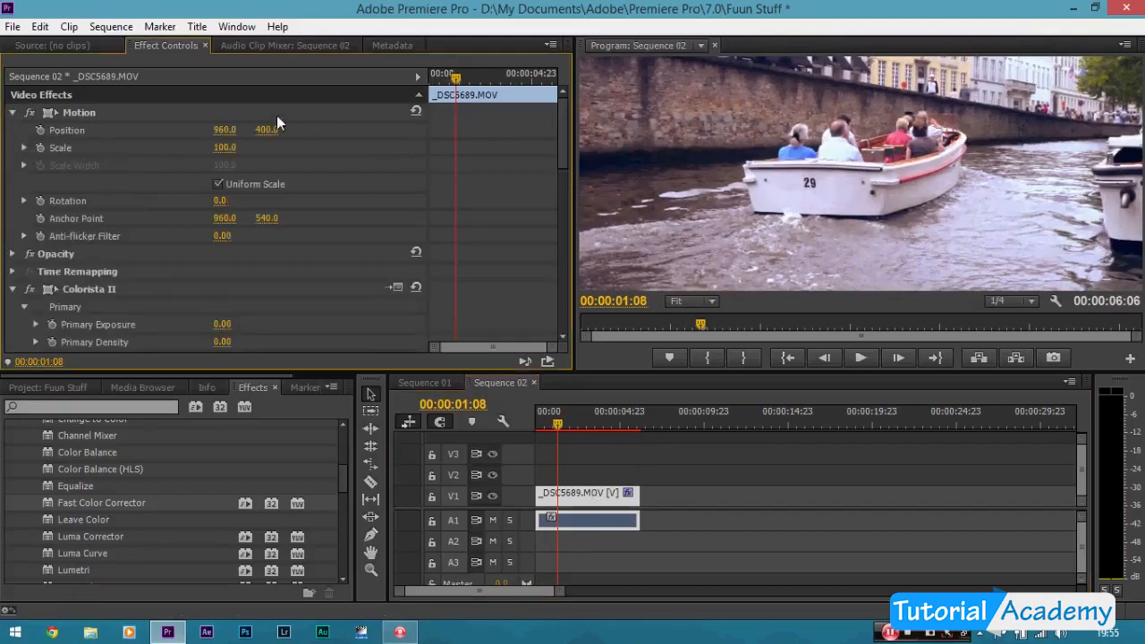
left_click_drag(267, 130, 359, 130)
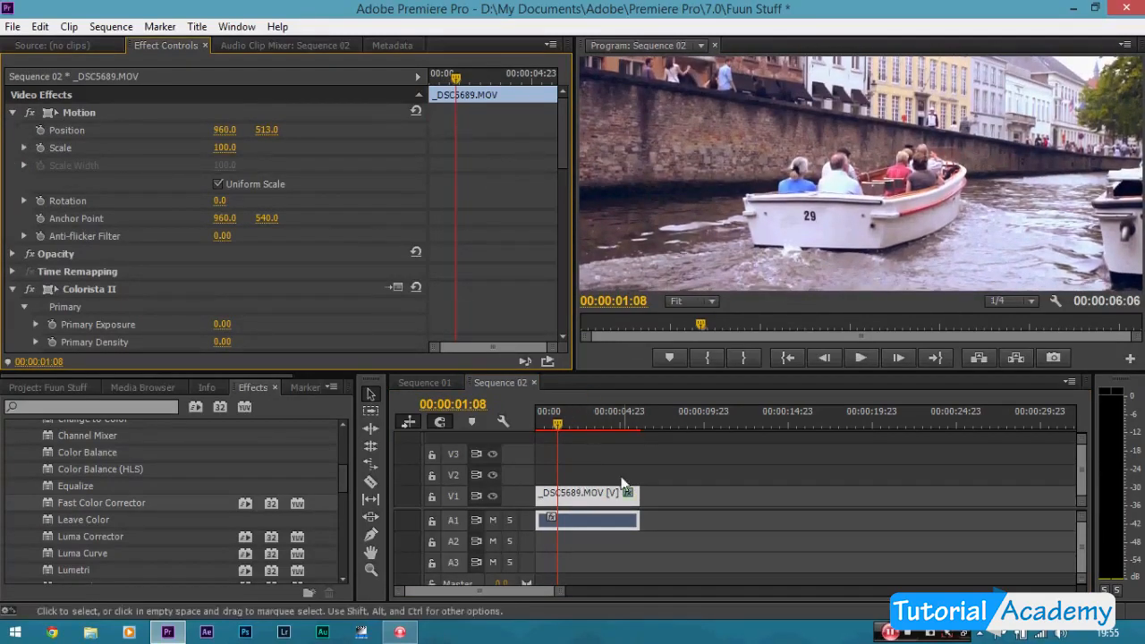
left_click(614, 498)
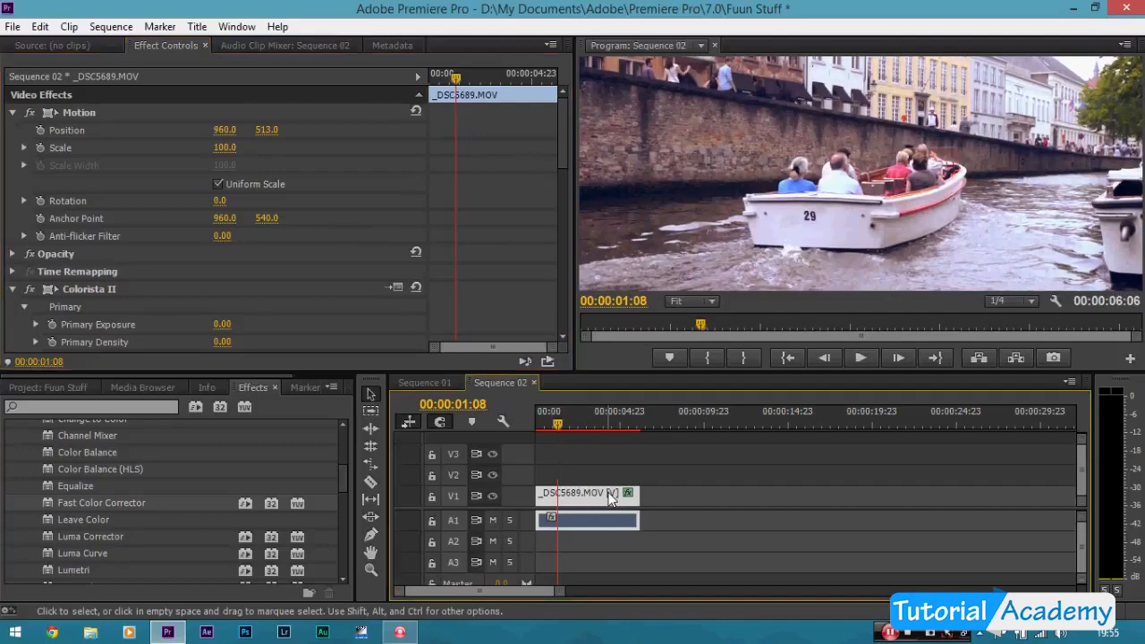
- Enlarge the preview of Sequence 02 to 150% and examine the boat's stern around the number 29
left_click(706, 301)
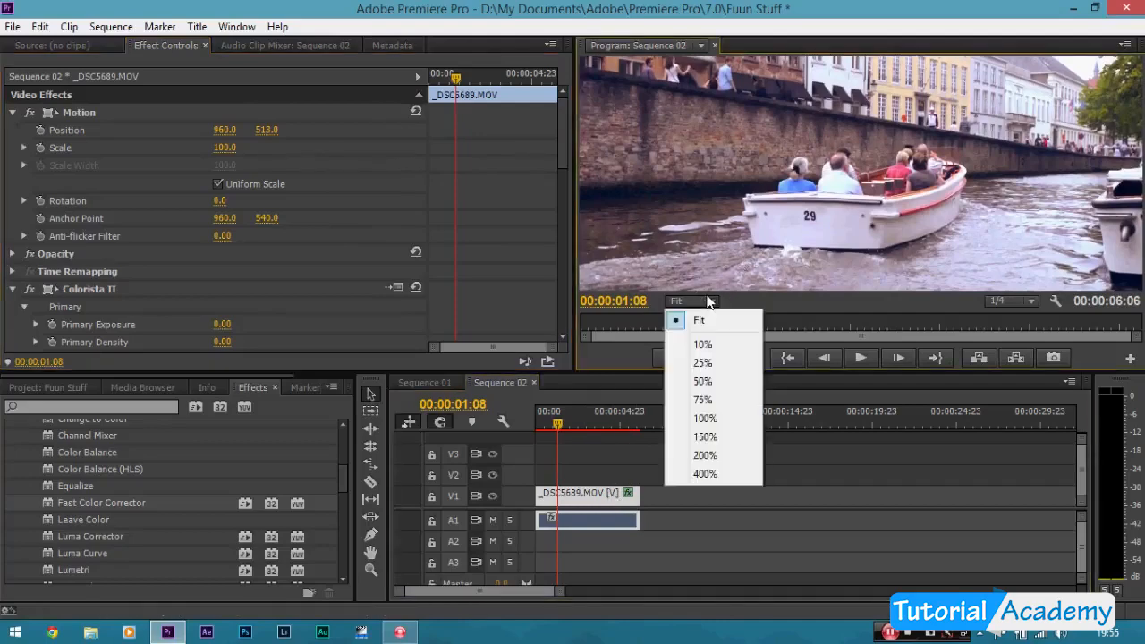
left_click(715, 436)
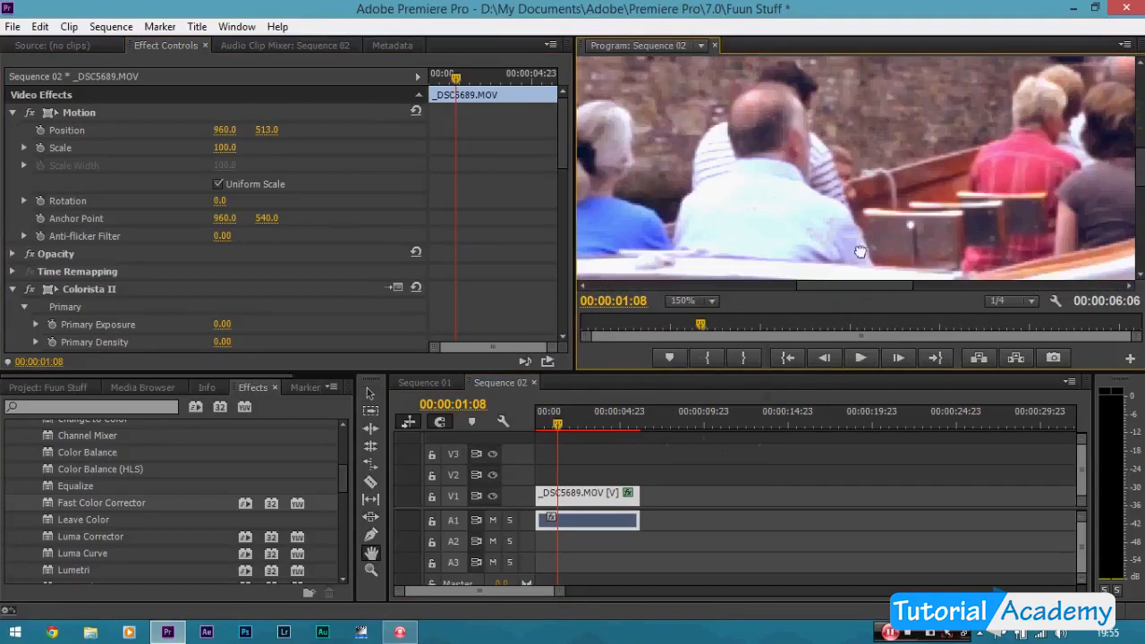
left_click_drag(861, 251, 1002, 108)
left_click_drag(867, 197, 879, 164)
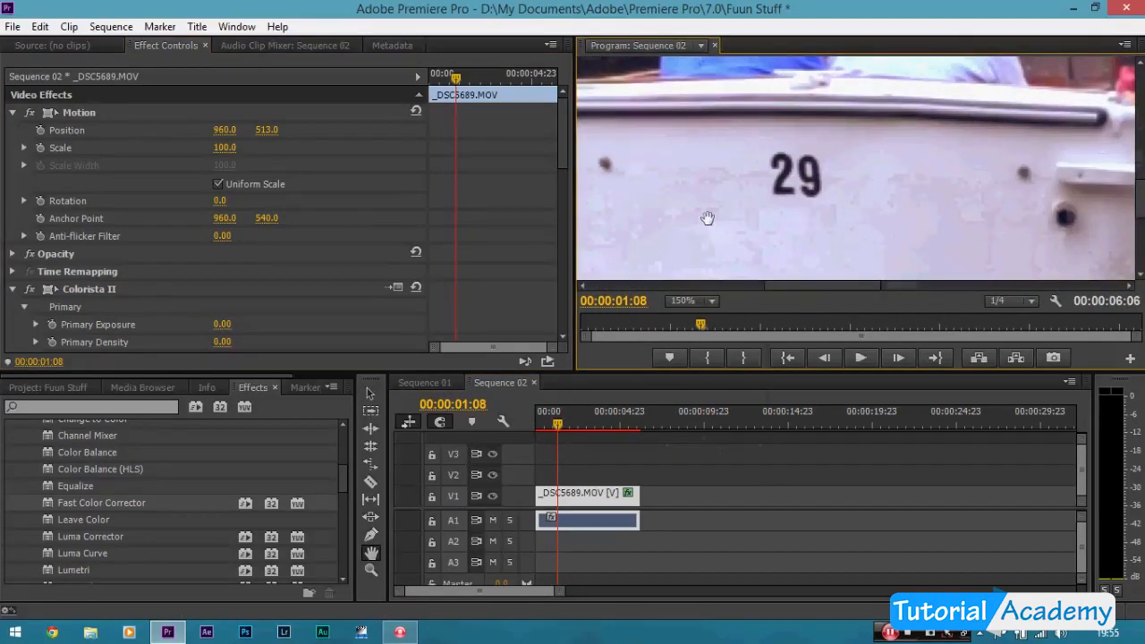
left_click(136, 409)
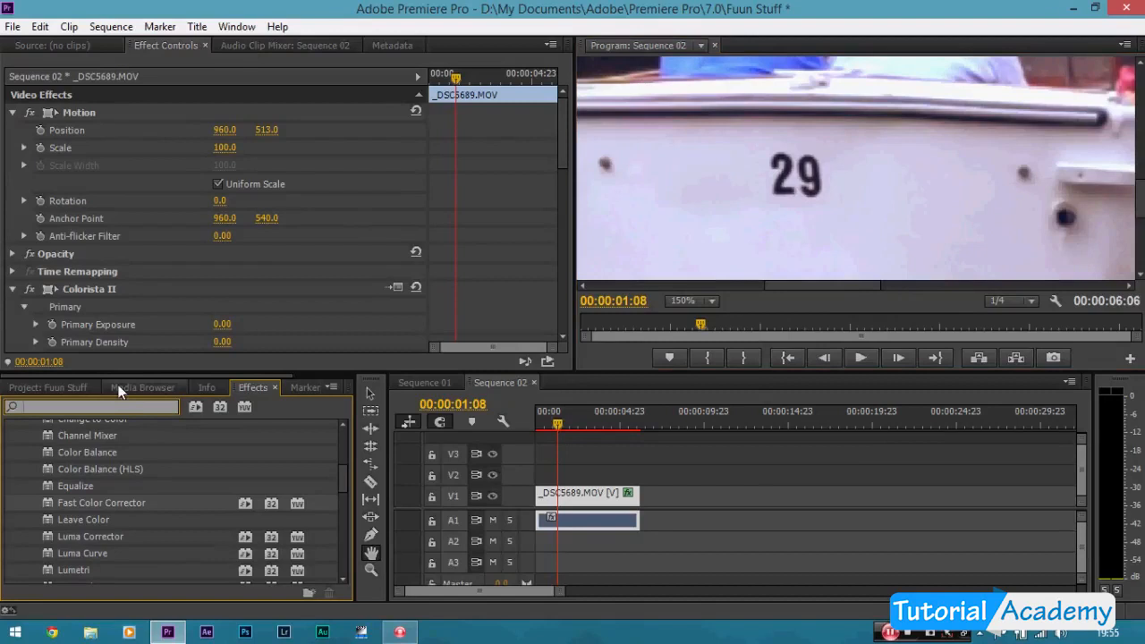
- Search the effects for "shar" and apply the Sharpen video effect to the boat clip
type("s")
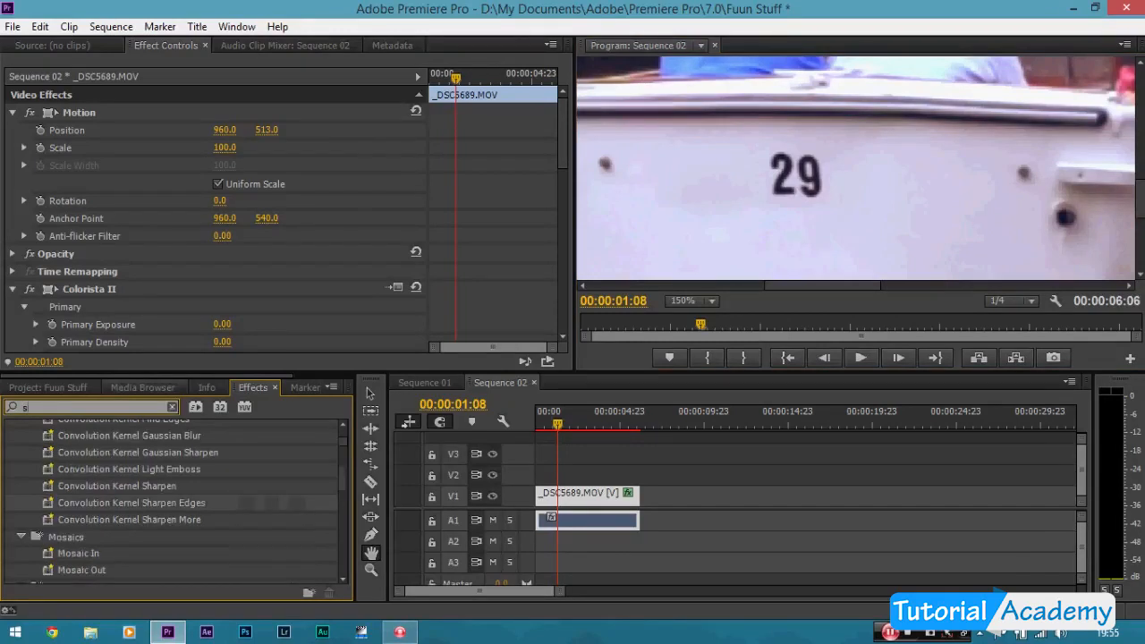
type("har")
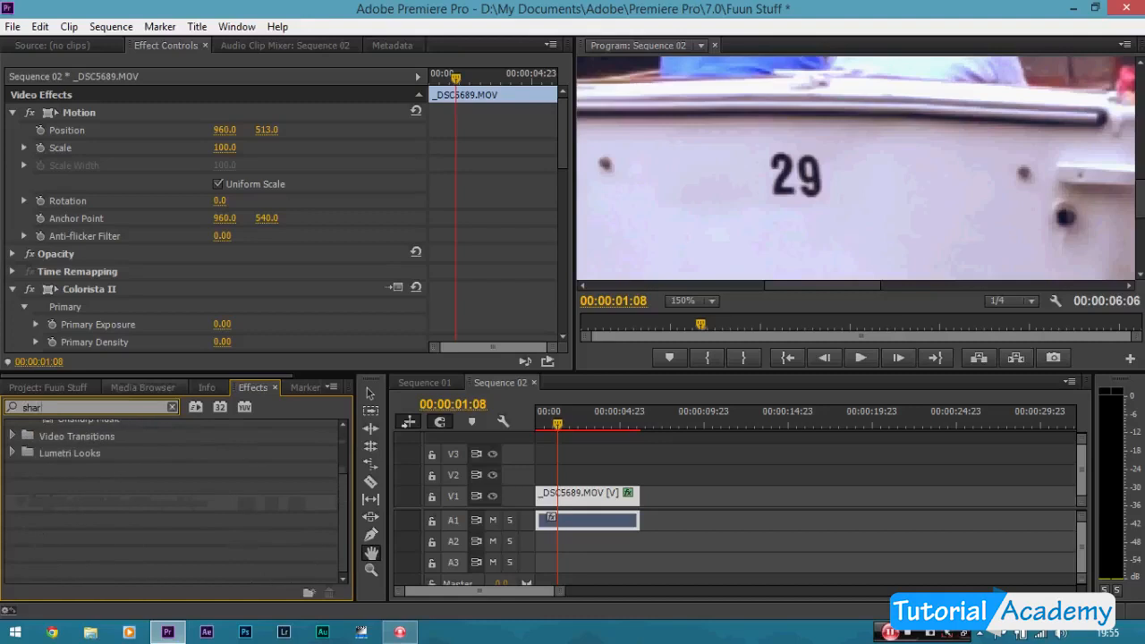
left_click(83, 540)
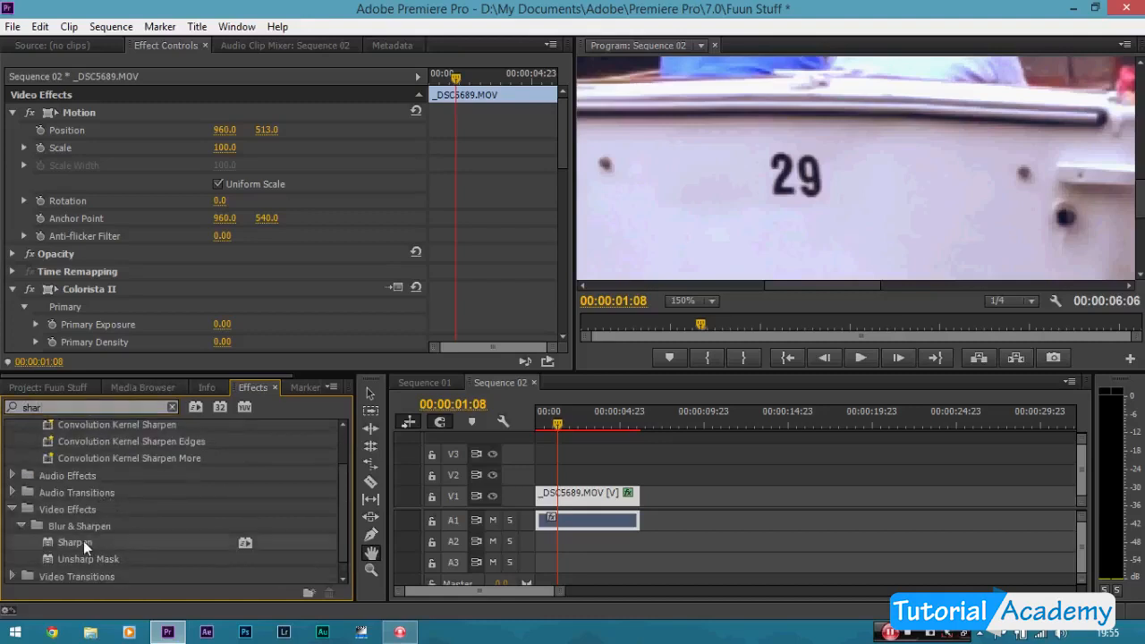
left_click_drag(83, 541, 556, 304)
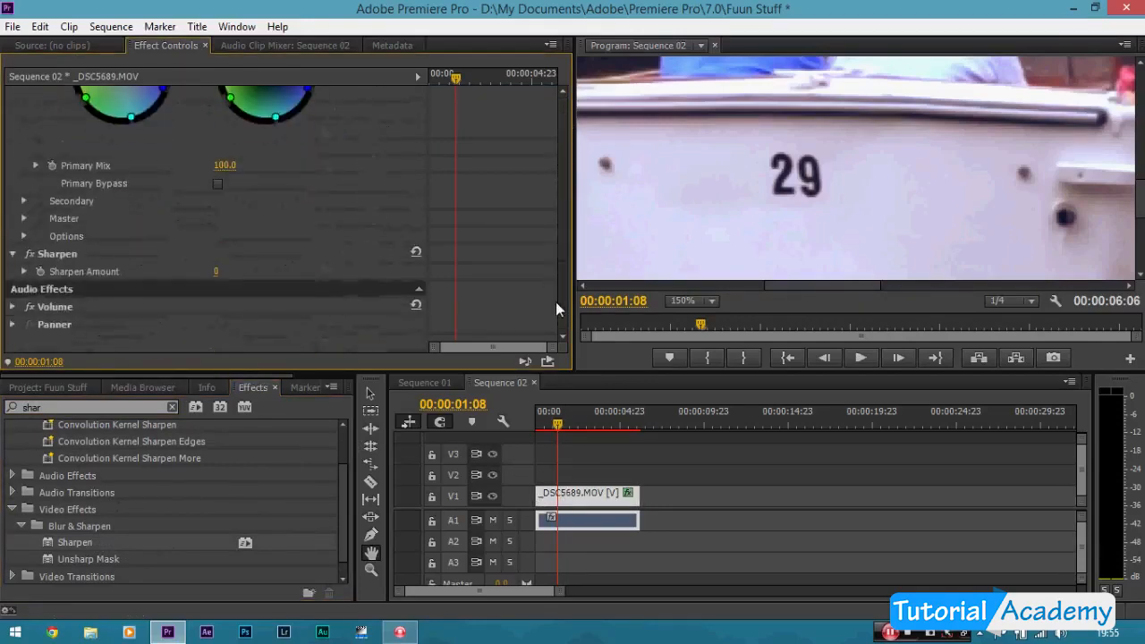
- Set the Sharpen Amount on the boat clip to 20
left_click(217, 273)
left_click(278, 242)
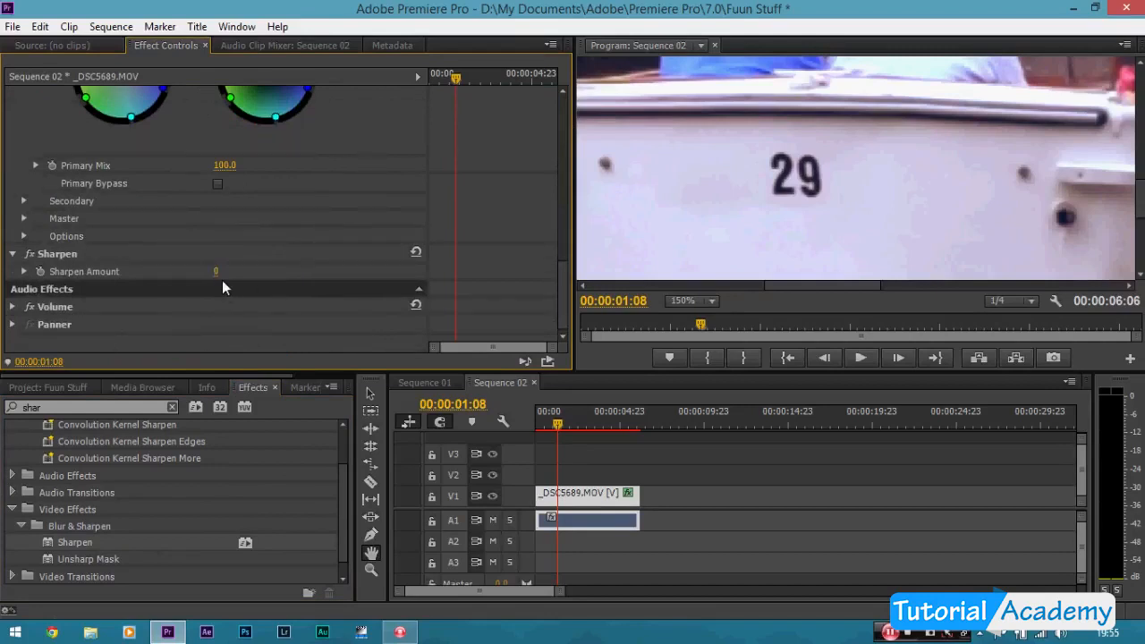
left_click(216, 273)
type("20")
key("Return")
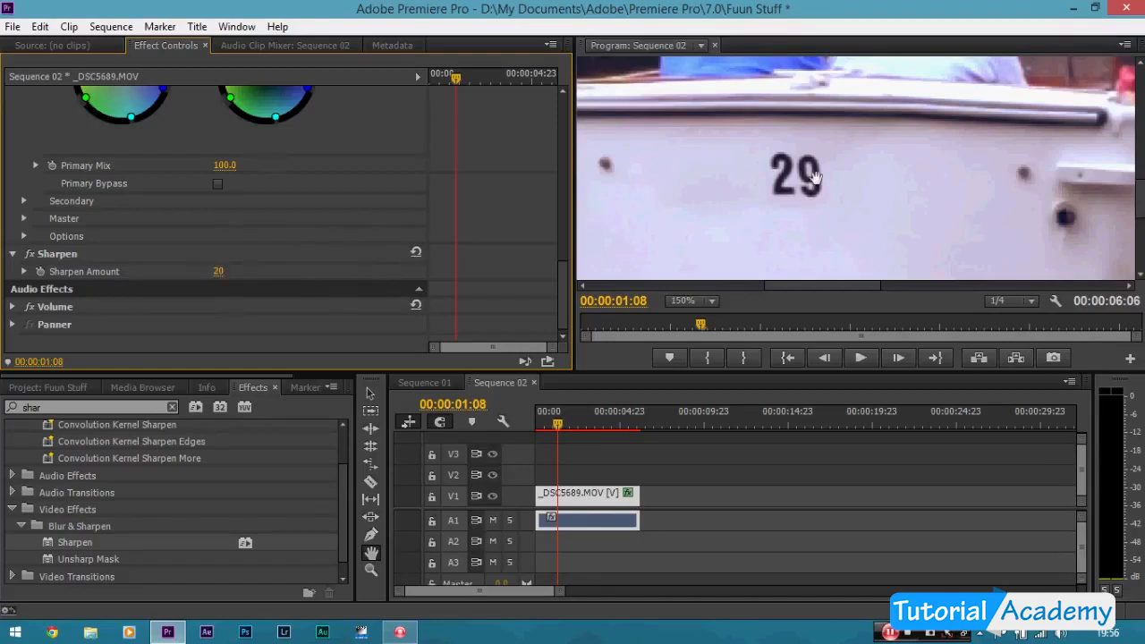
- Compare the boat clip with and without the Sharpen and Colorista II effects by switching each off and on
left_click(35, 259)
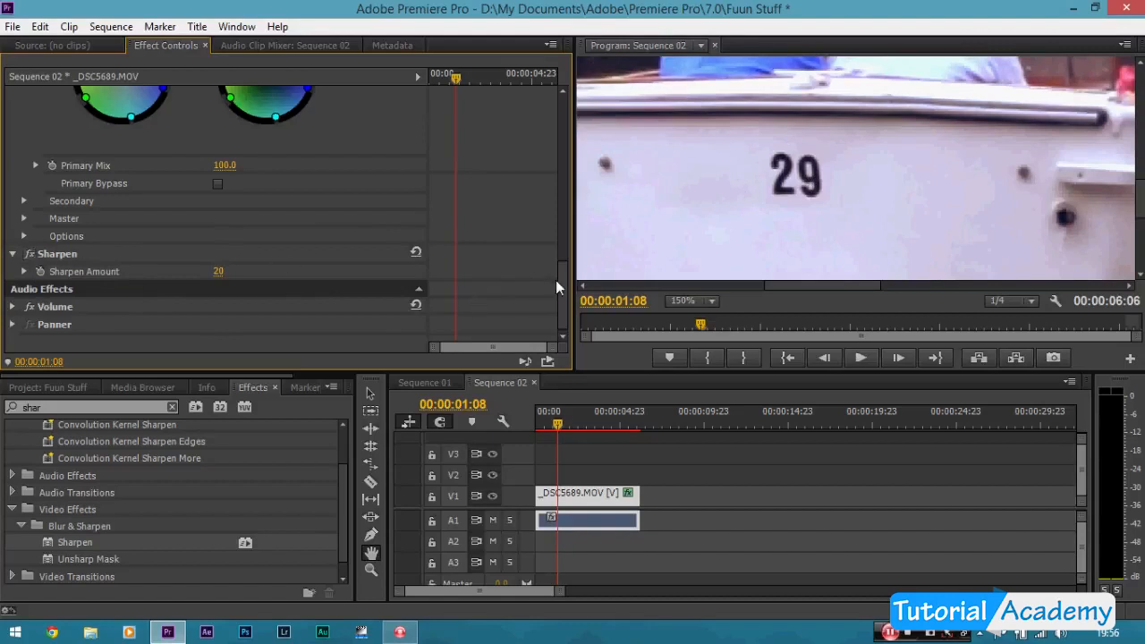
scroll(562, 252, "up", 3)
scroll(563, 261, "down", 2)
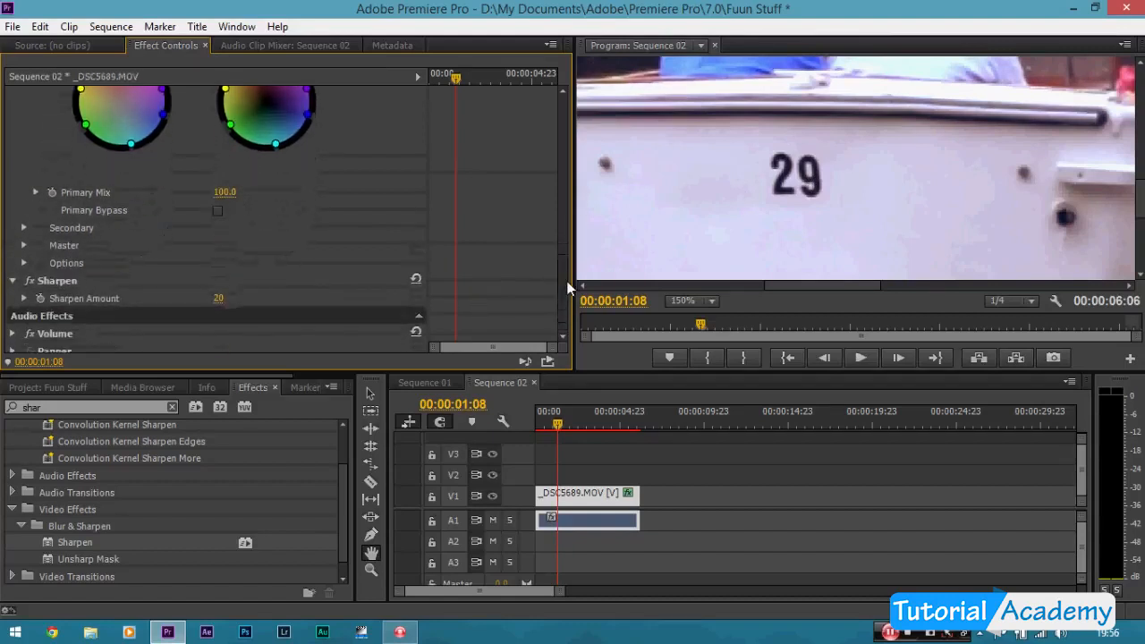
scroll(568, 277, "up", 4)
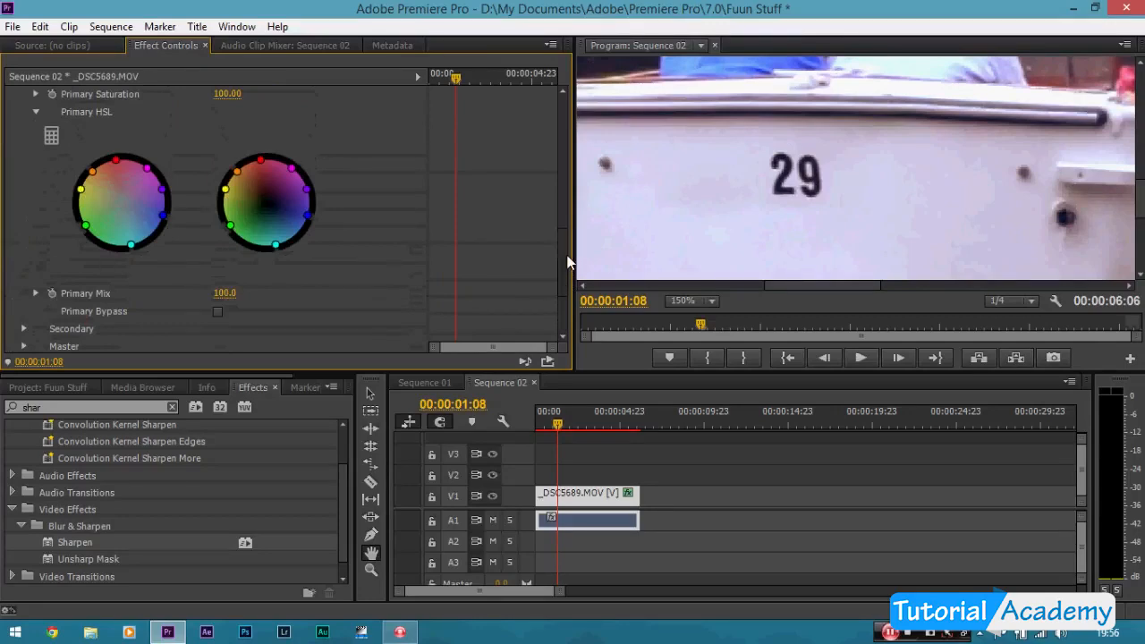
scroll(567, 261, "up", 3)
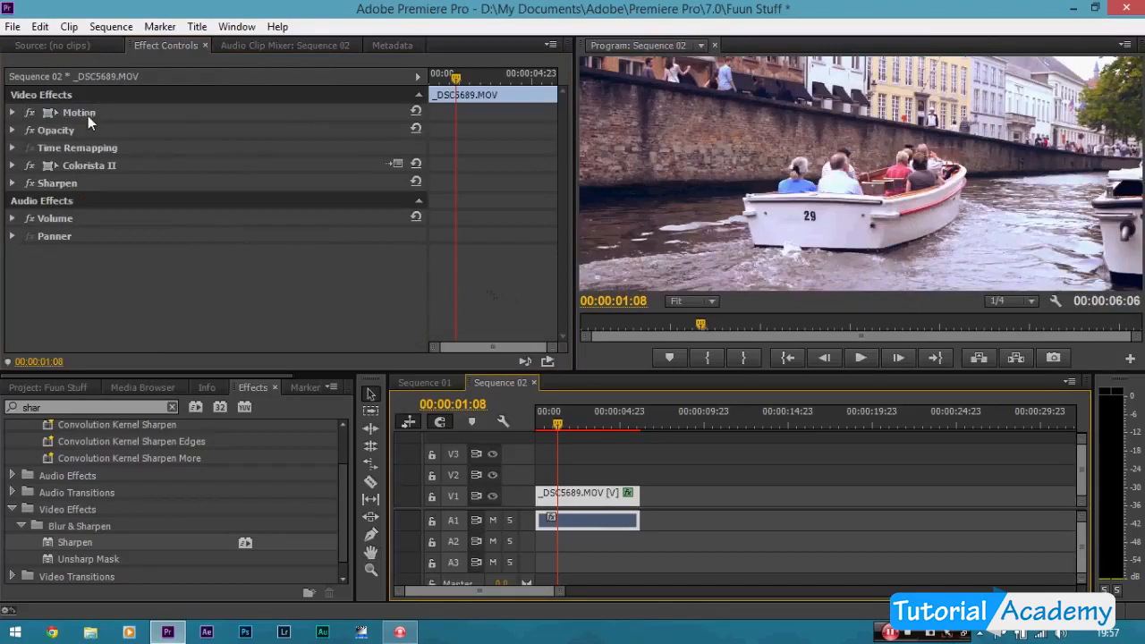
left_click(31, 166)
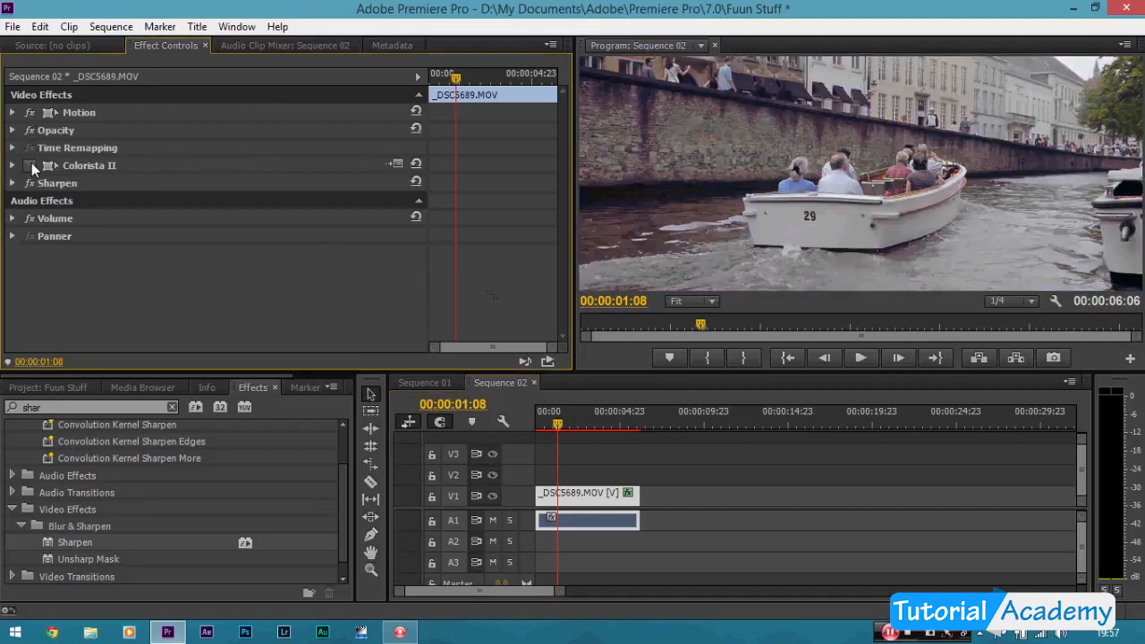
left_click(31, 164)
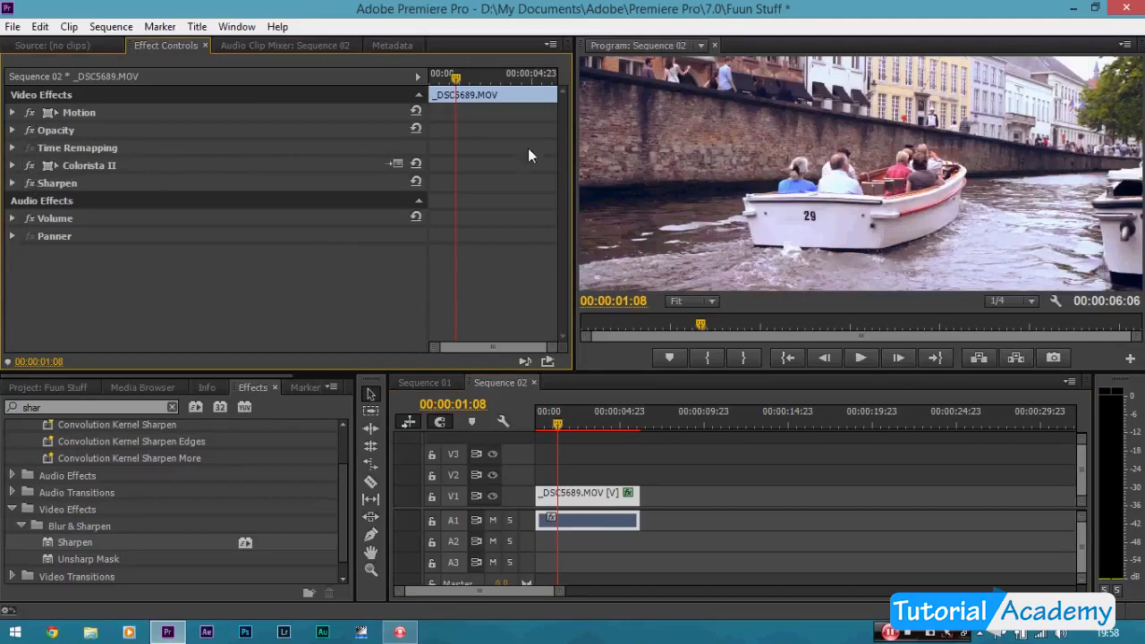
- Open the media export settings for Sequence 02 and choose H.264 as the format
left_click(11, 27)
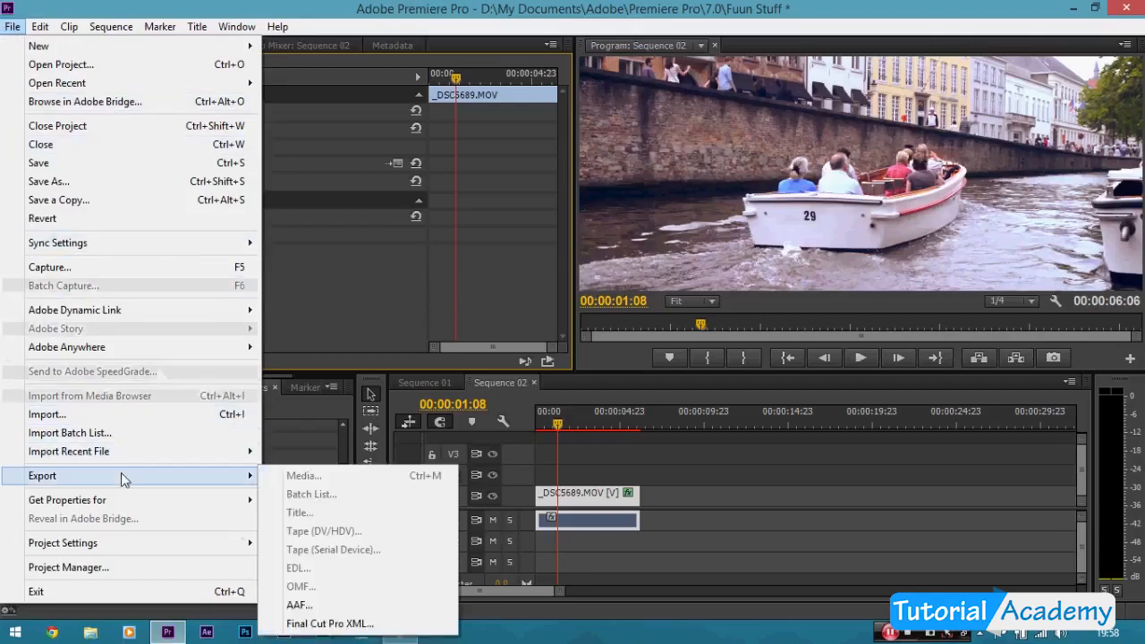
left_click(575, 503)
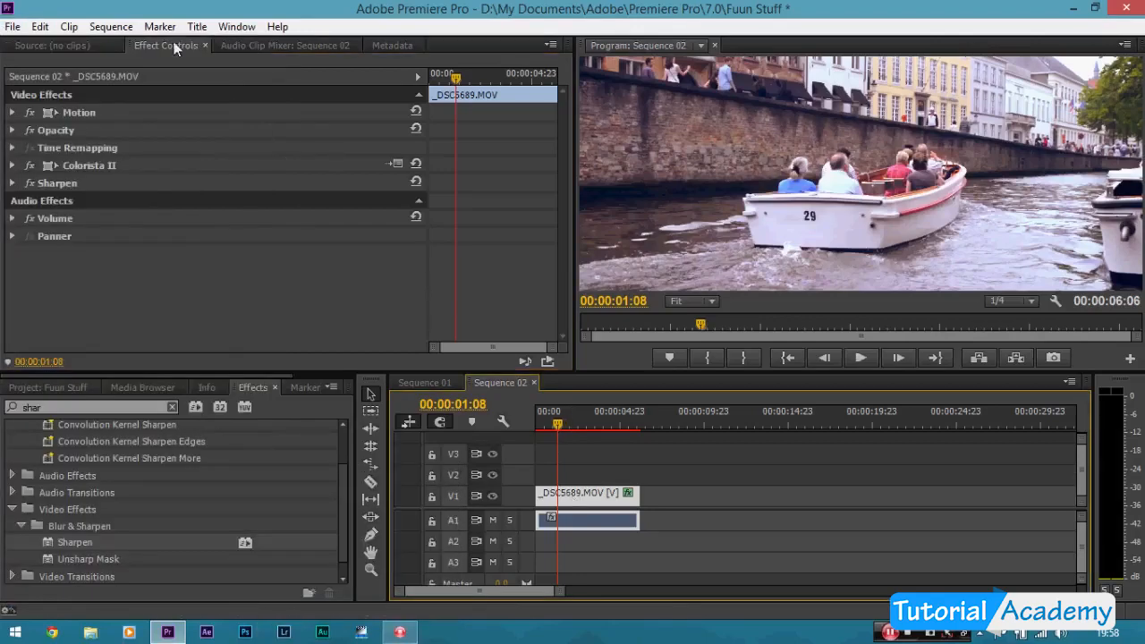
left_click(13, 27)
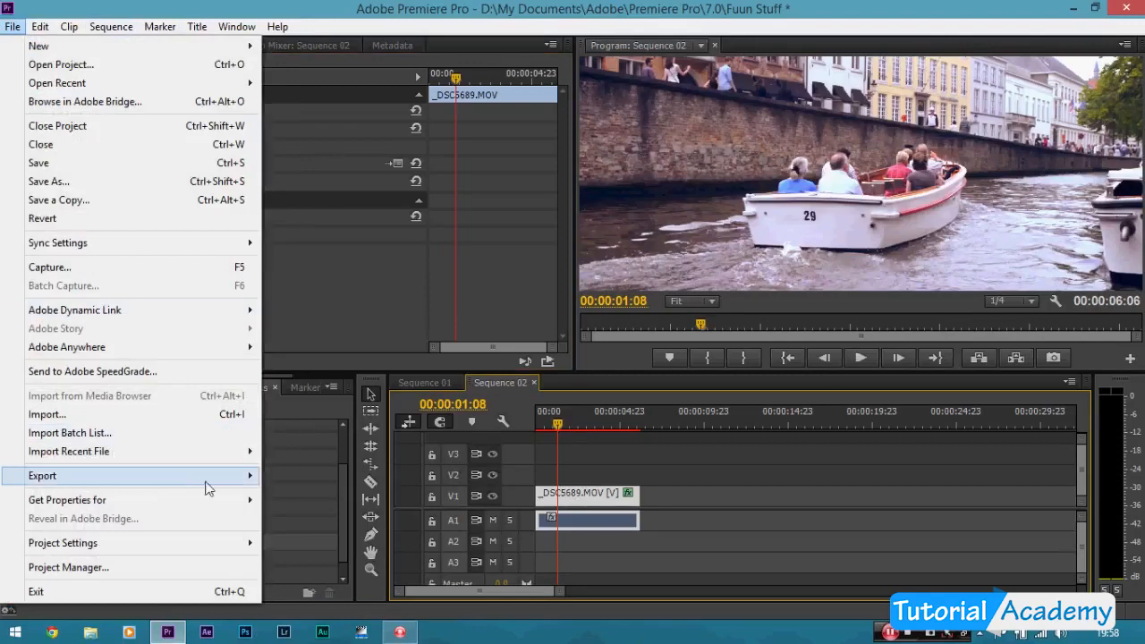
left_click(288, 476)
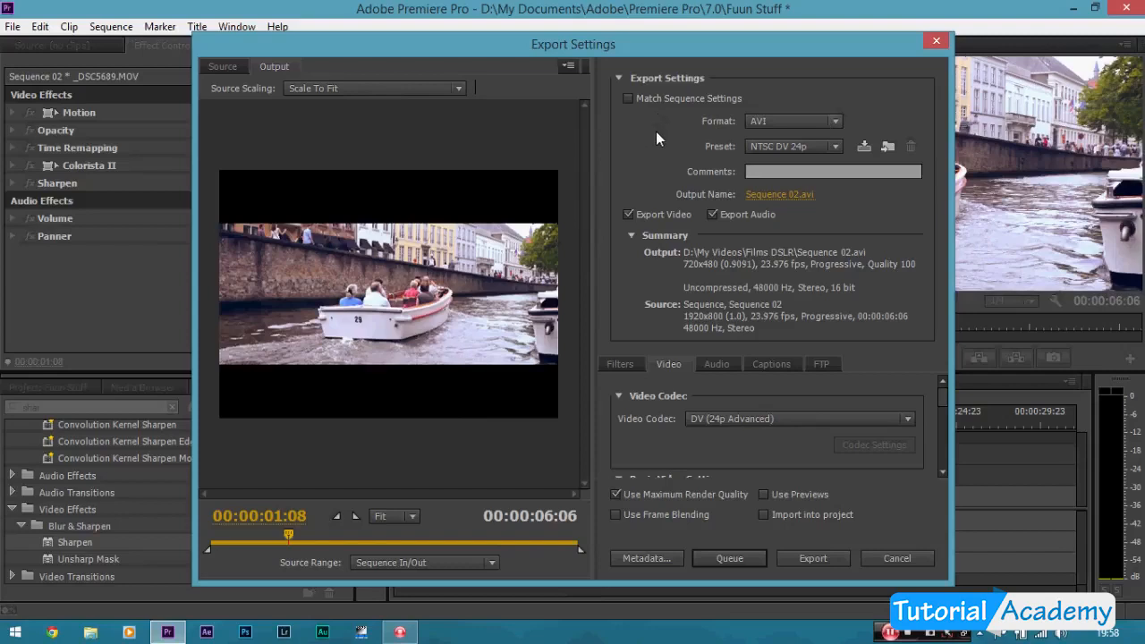
left_click(793, 120)
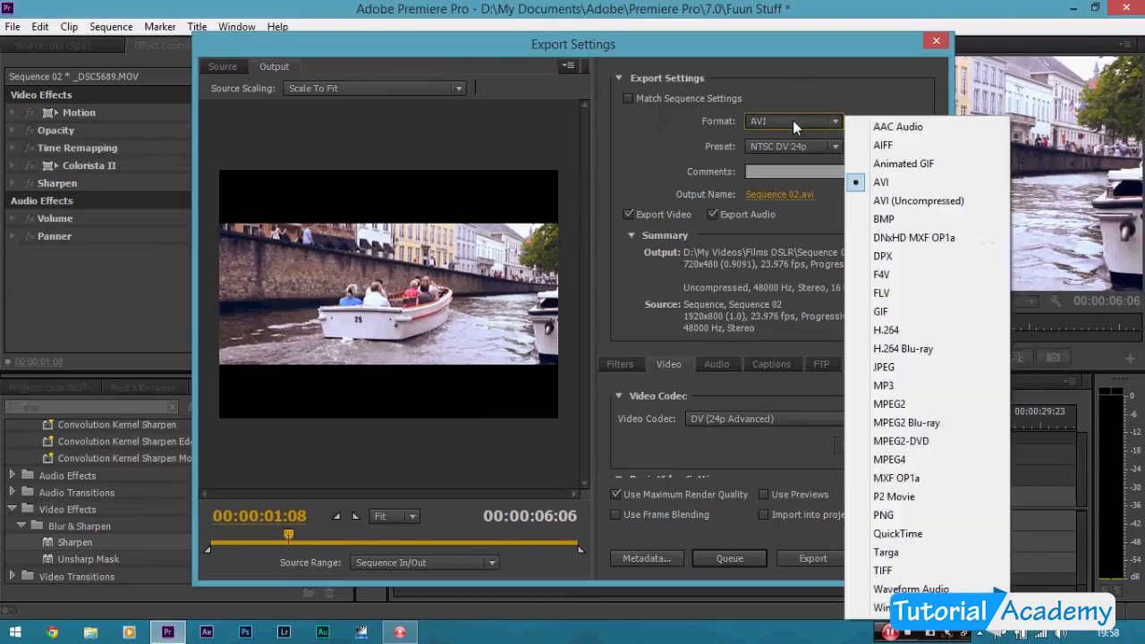
left_click(881, 330)
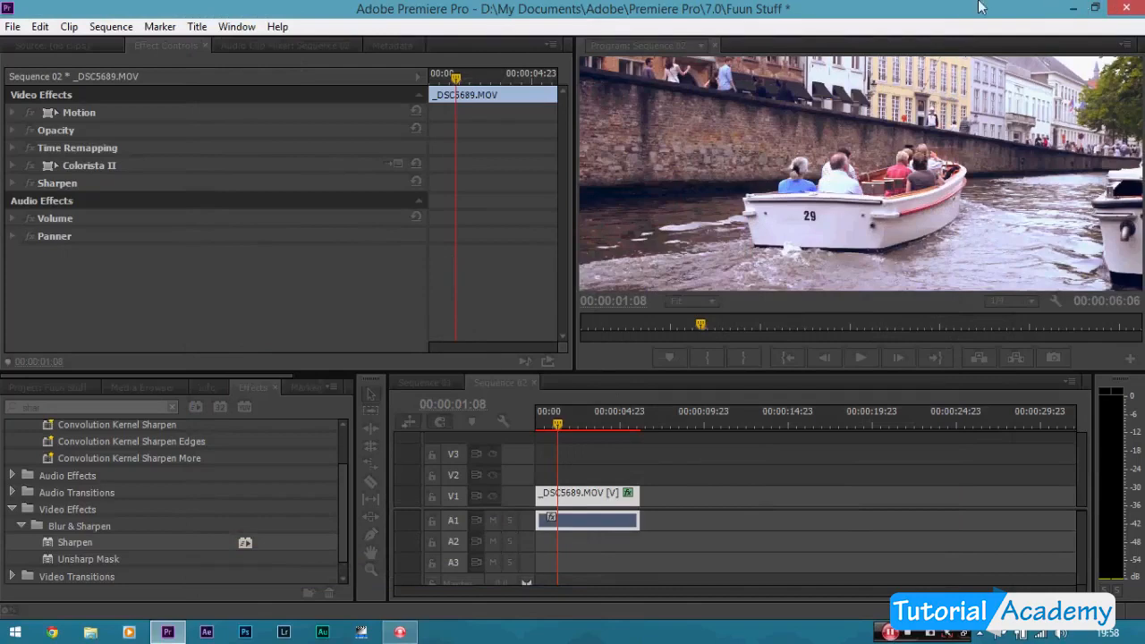
key("ctrl+m")
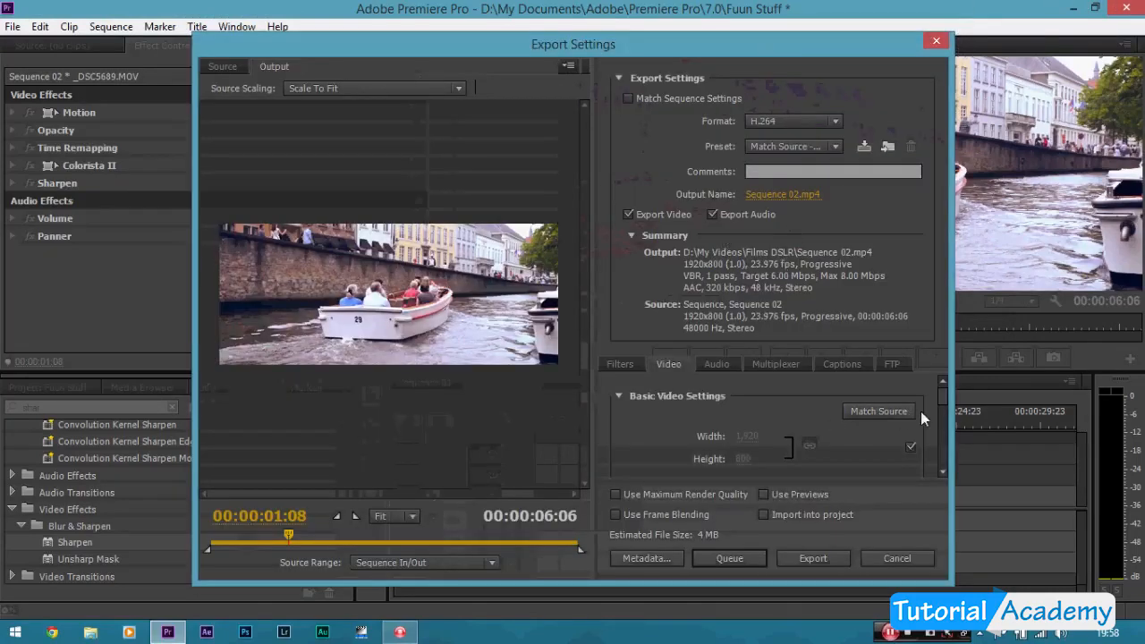
- Choose the Match Source - High bitrate preset for the H.264 export
left_click(810, 122)
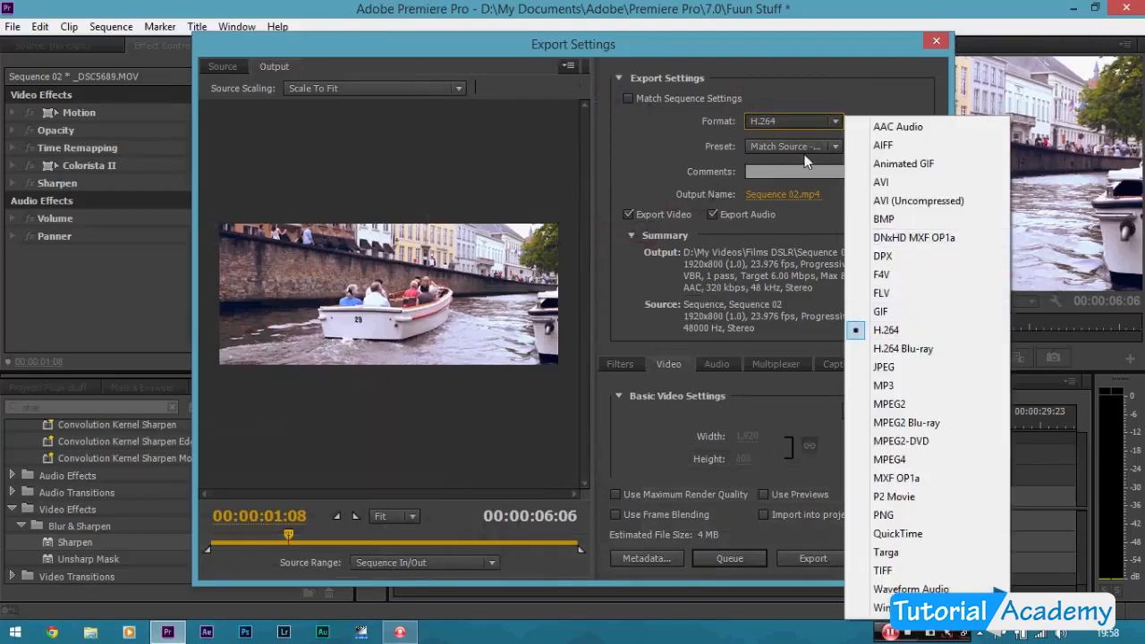
left_click(802, 144)
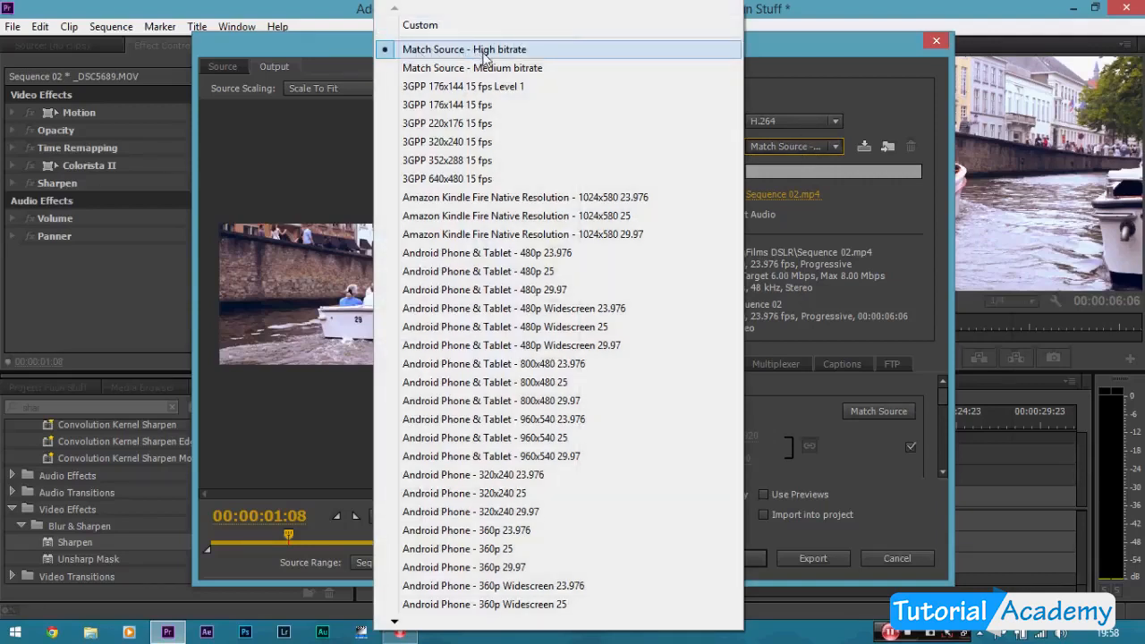
left_click(486, 57)
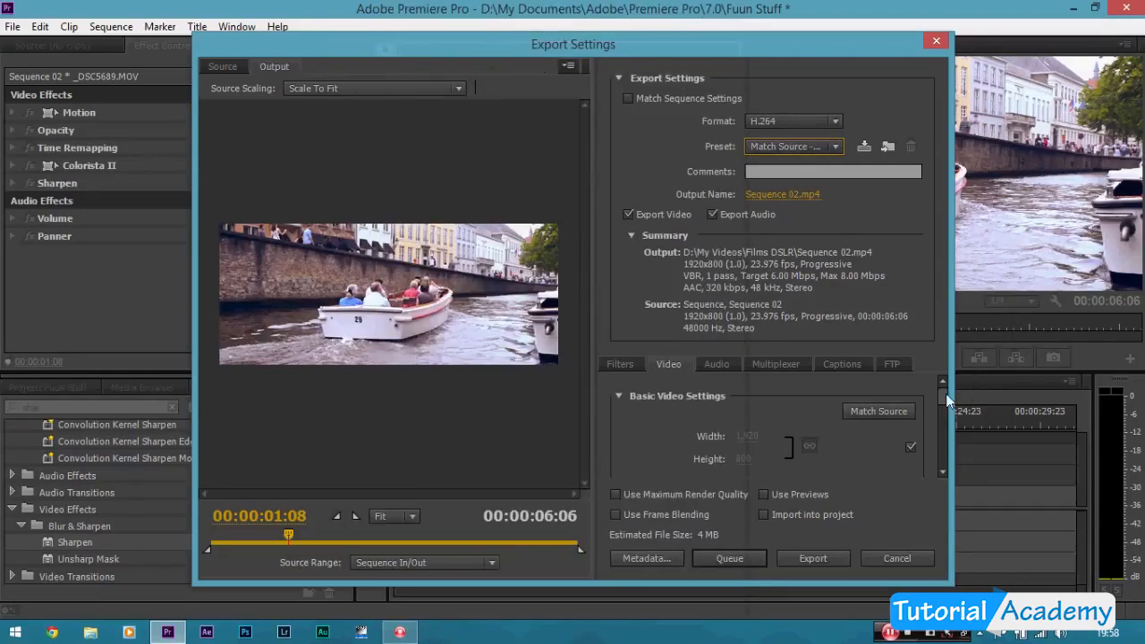
- Set the export's target bitrate to 20 Mbps in the bitrate settings
mouse_move(948, 400)
left_mouse_down()
mouse_move(946, 438)
mouse_move(940, 399)
left_mouse_up()
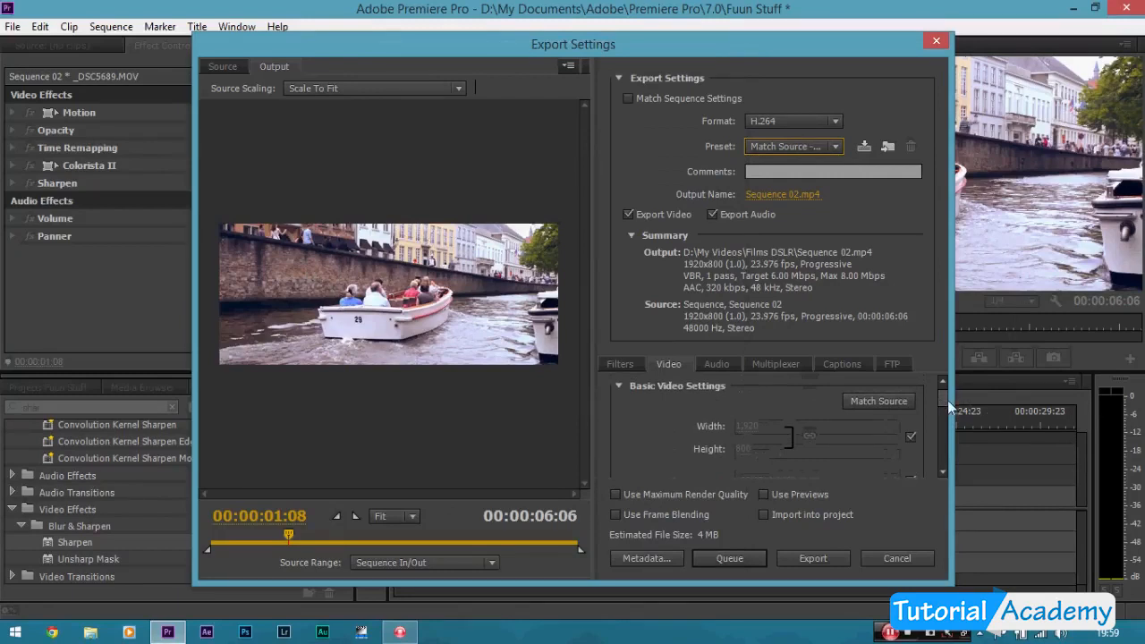
left_click_drag(954, 401, 948, 433)
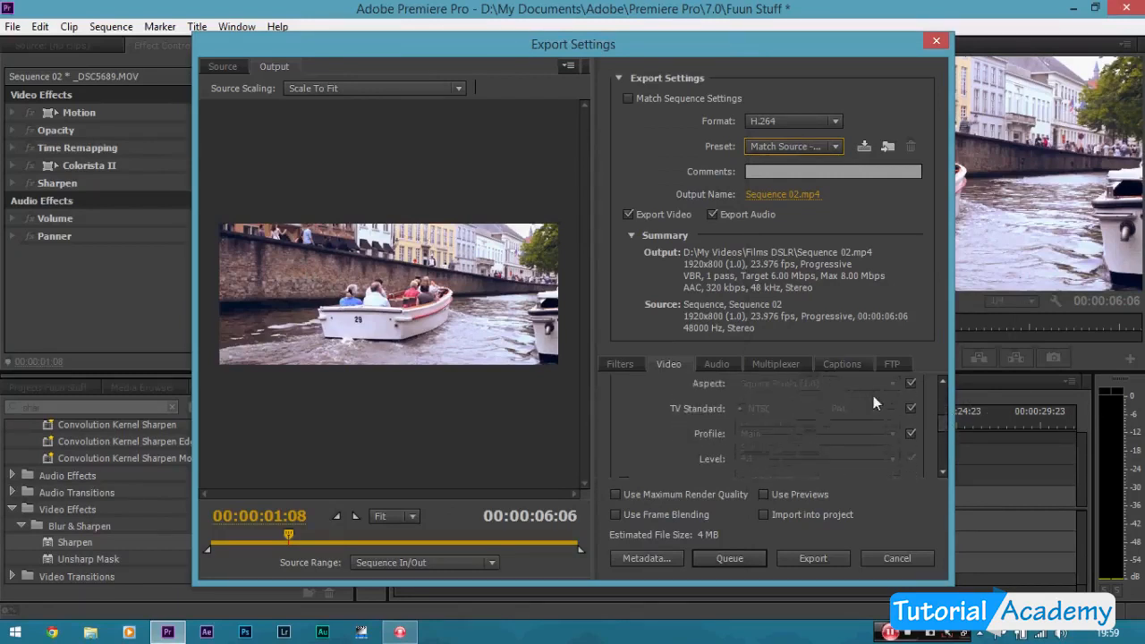
scroll(947, 429, "down", 1)
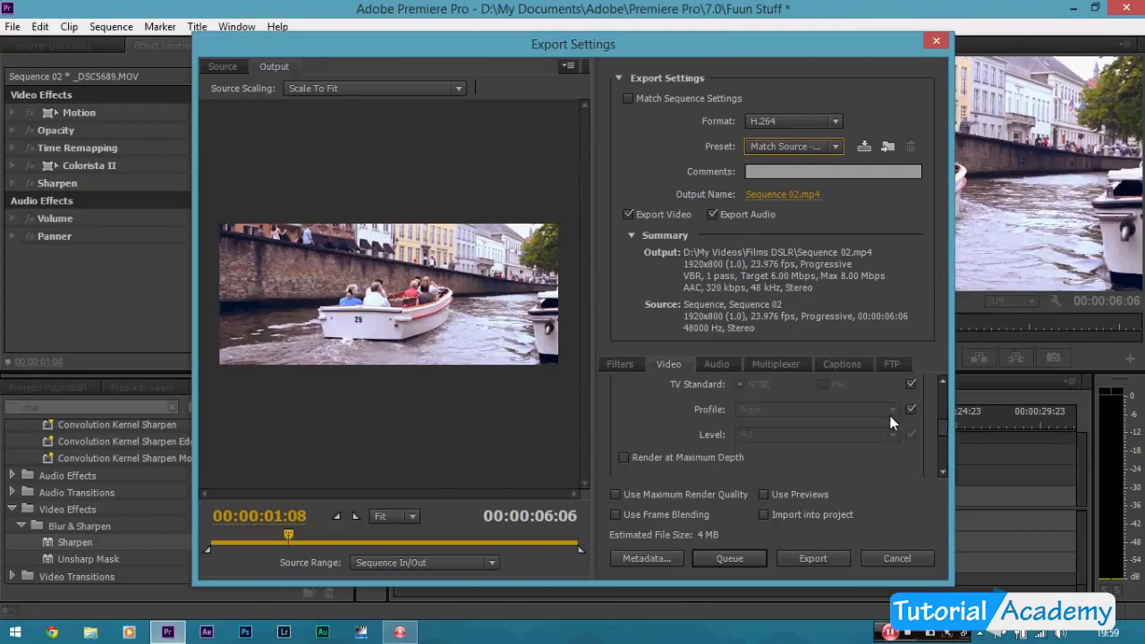
scroll(945, 439, "down", 3)
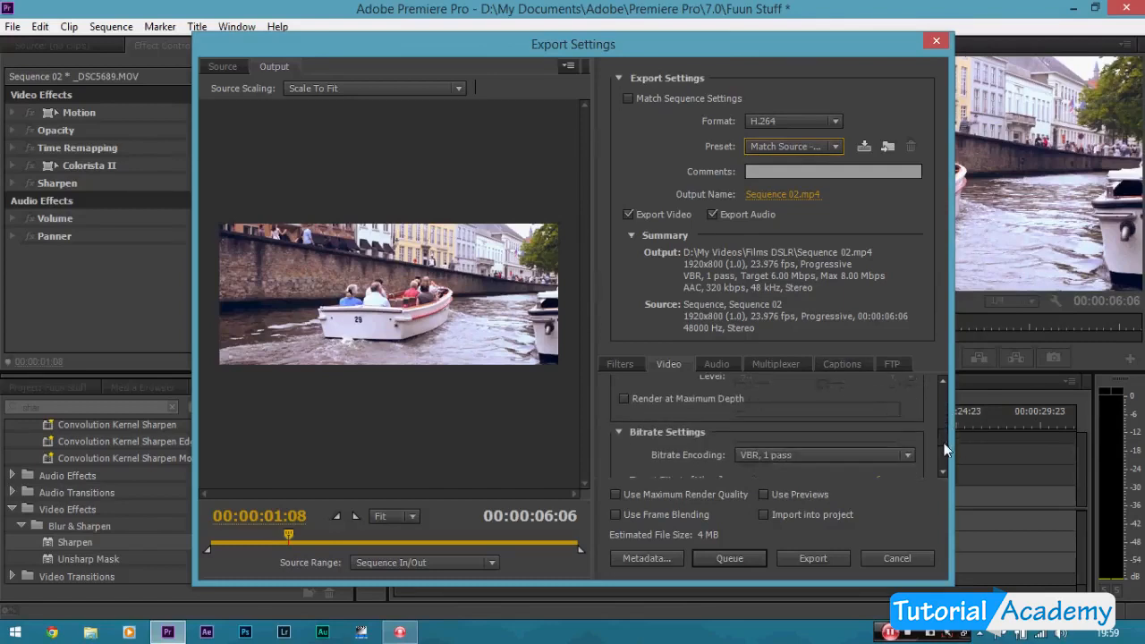
scroll(941, 441, "up", 3)
scroll(947, 447, "down", 6)
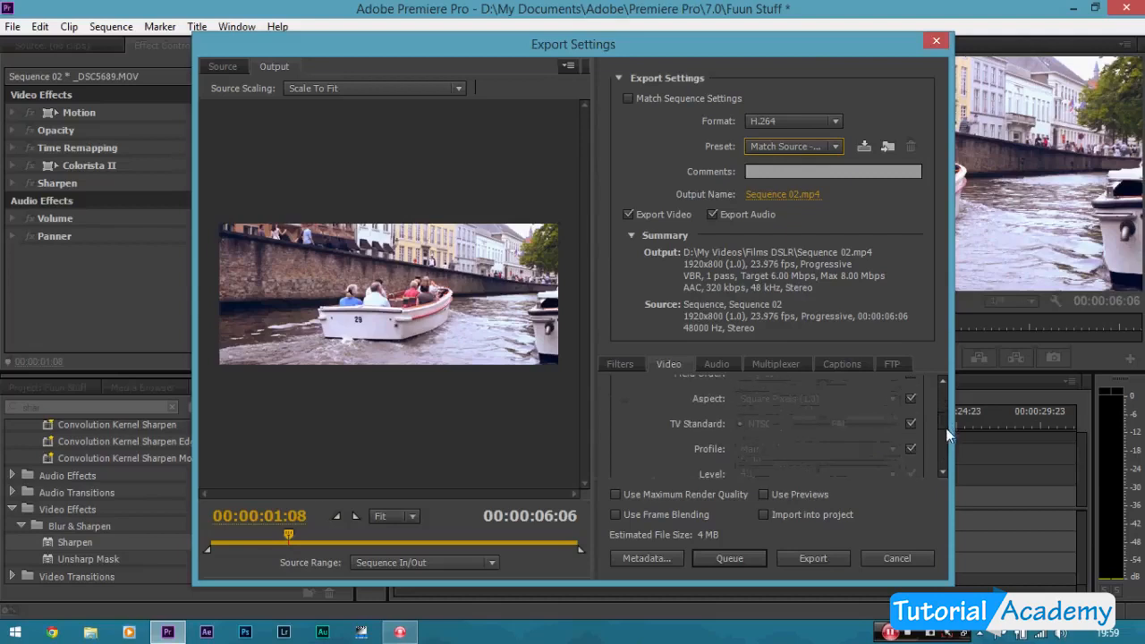
scroll(948, 457, "down", 1)
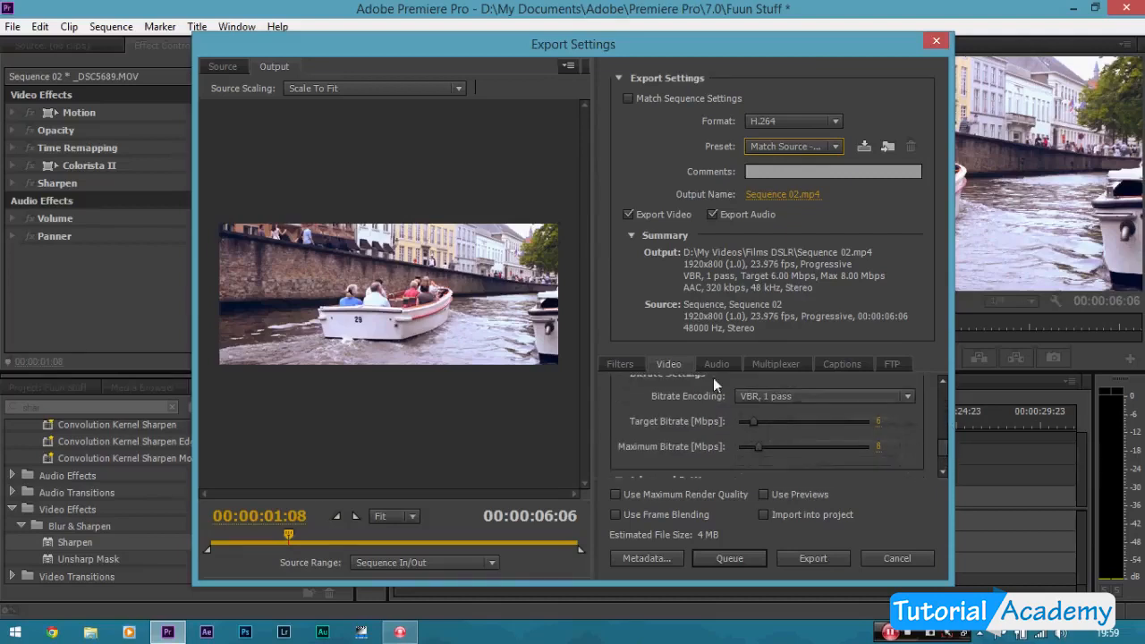
left_click(879, 422)
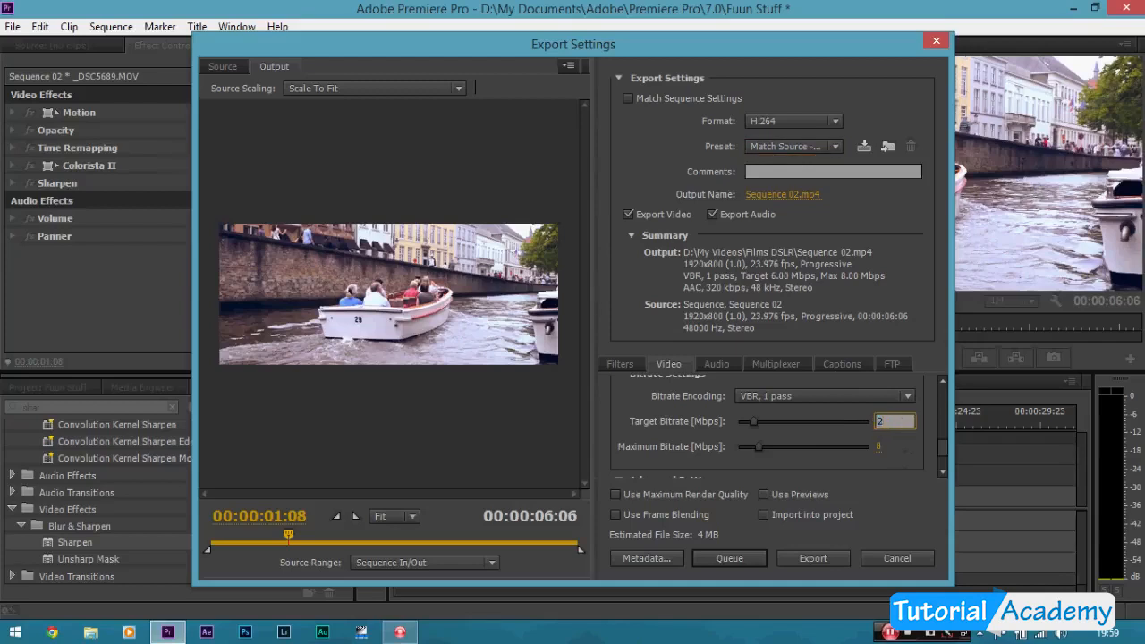
type("20")
key("Return")
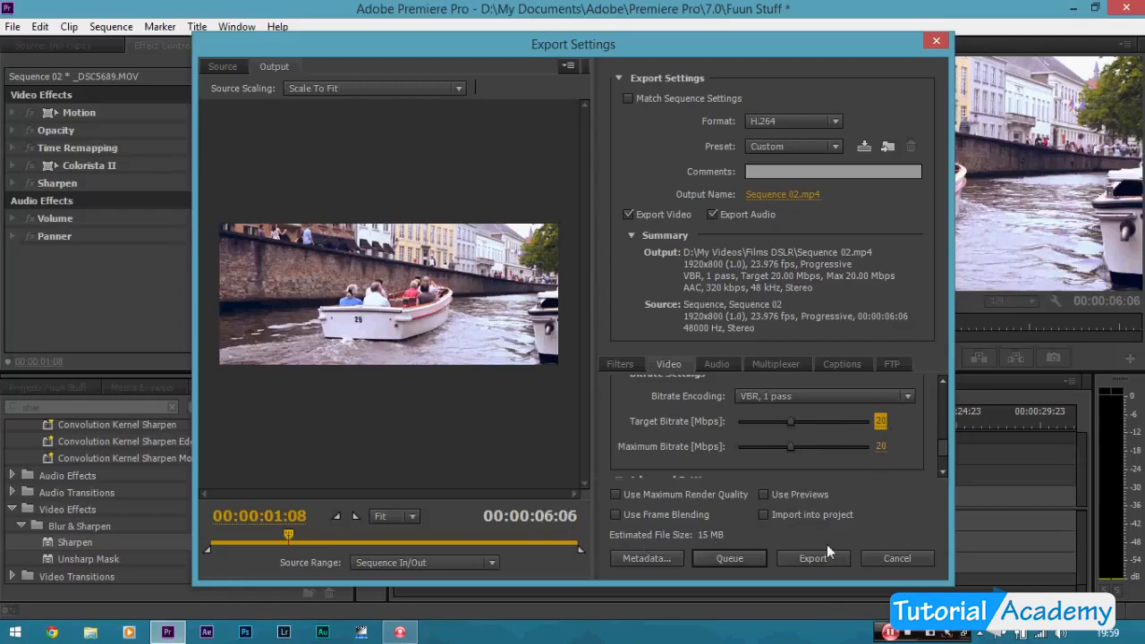
- Set both the target and the maximum bitrate of the export to 5 Mbps
left_click(882, 422)
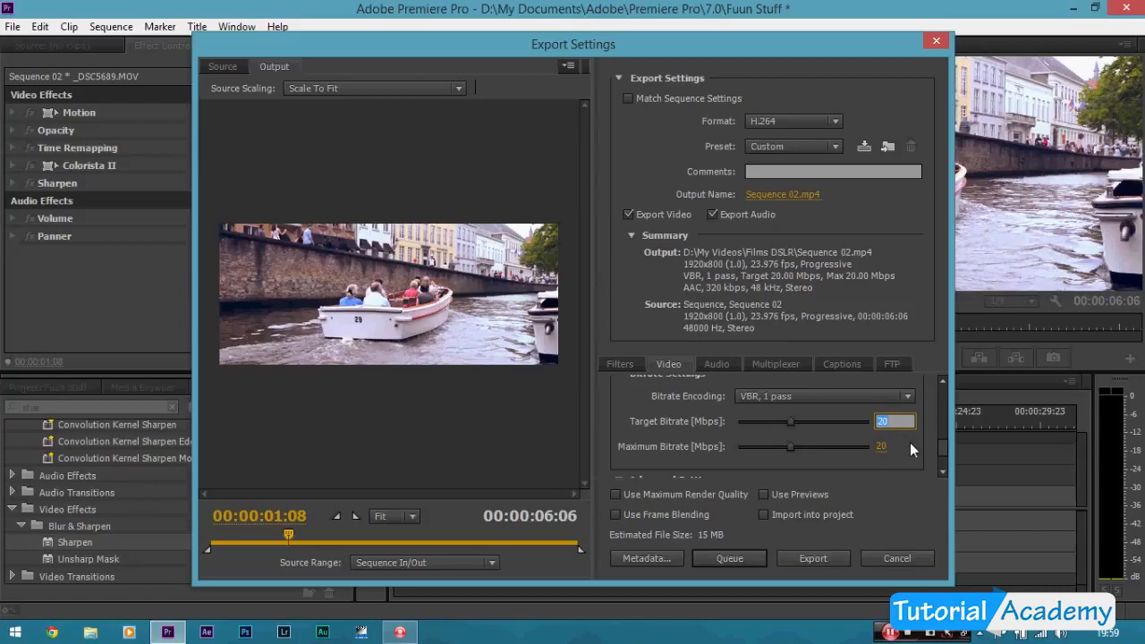
type("5")
key("Return")
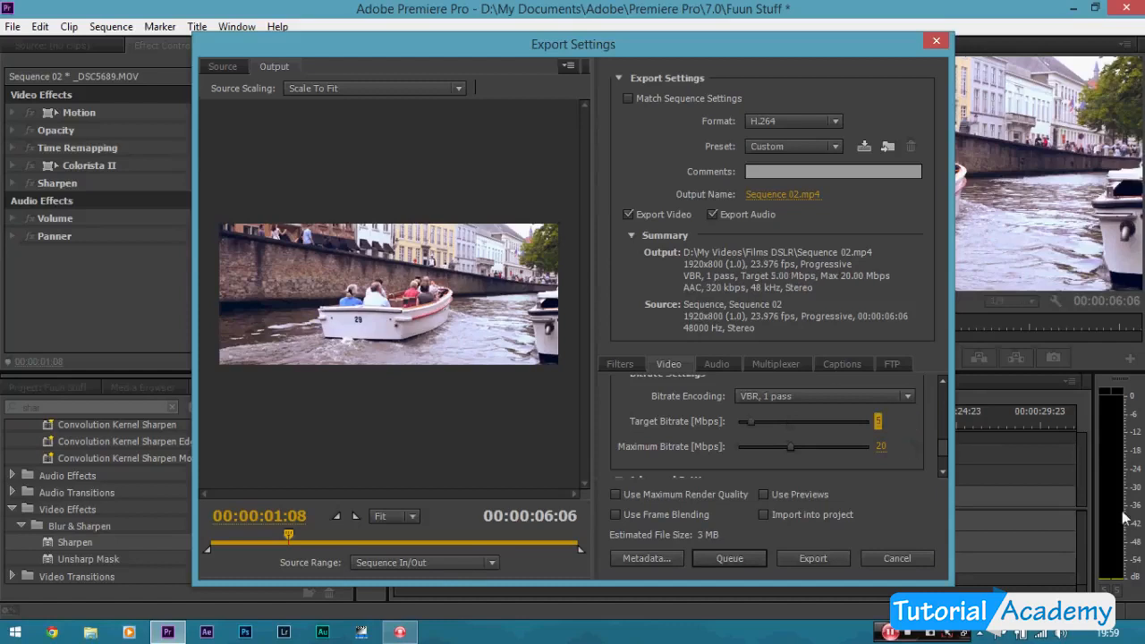
left_click(881, 446)
type("5")
key("Return")
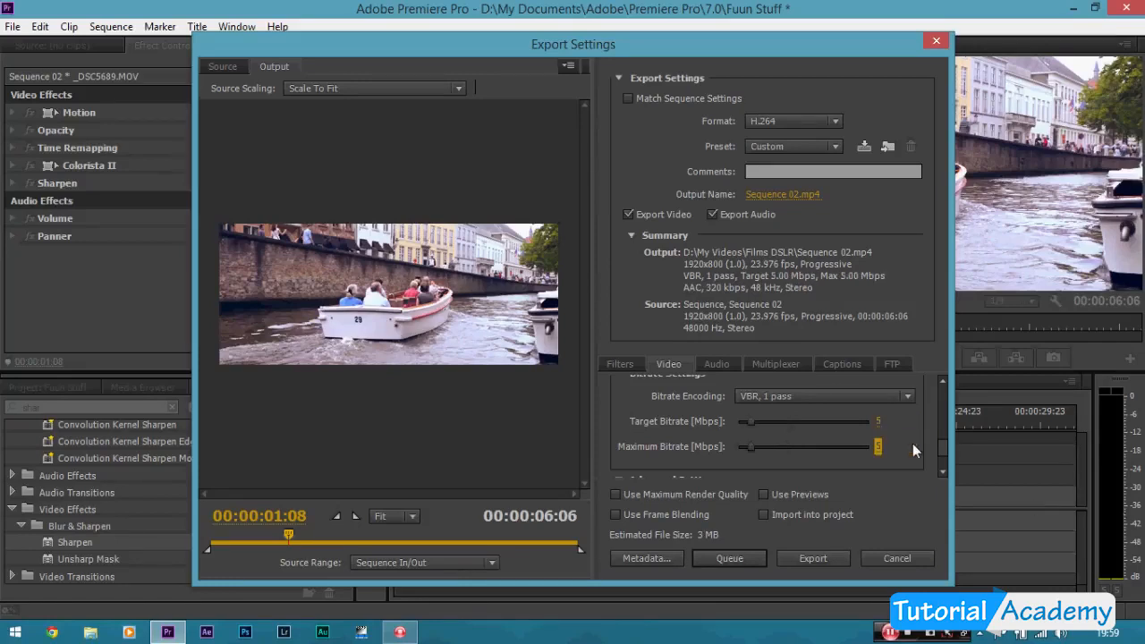